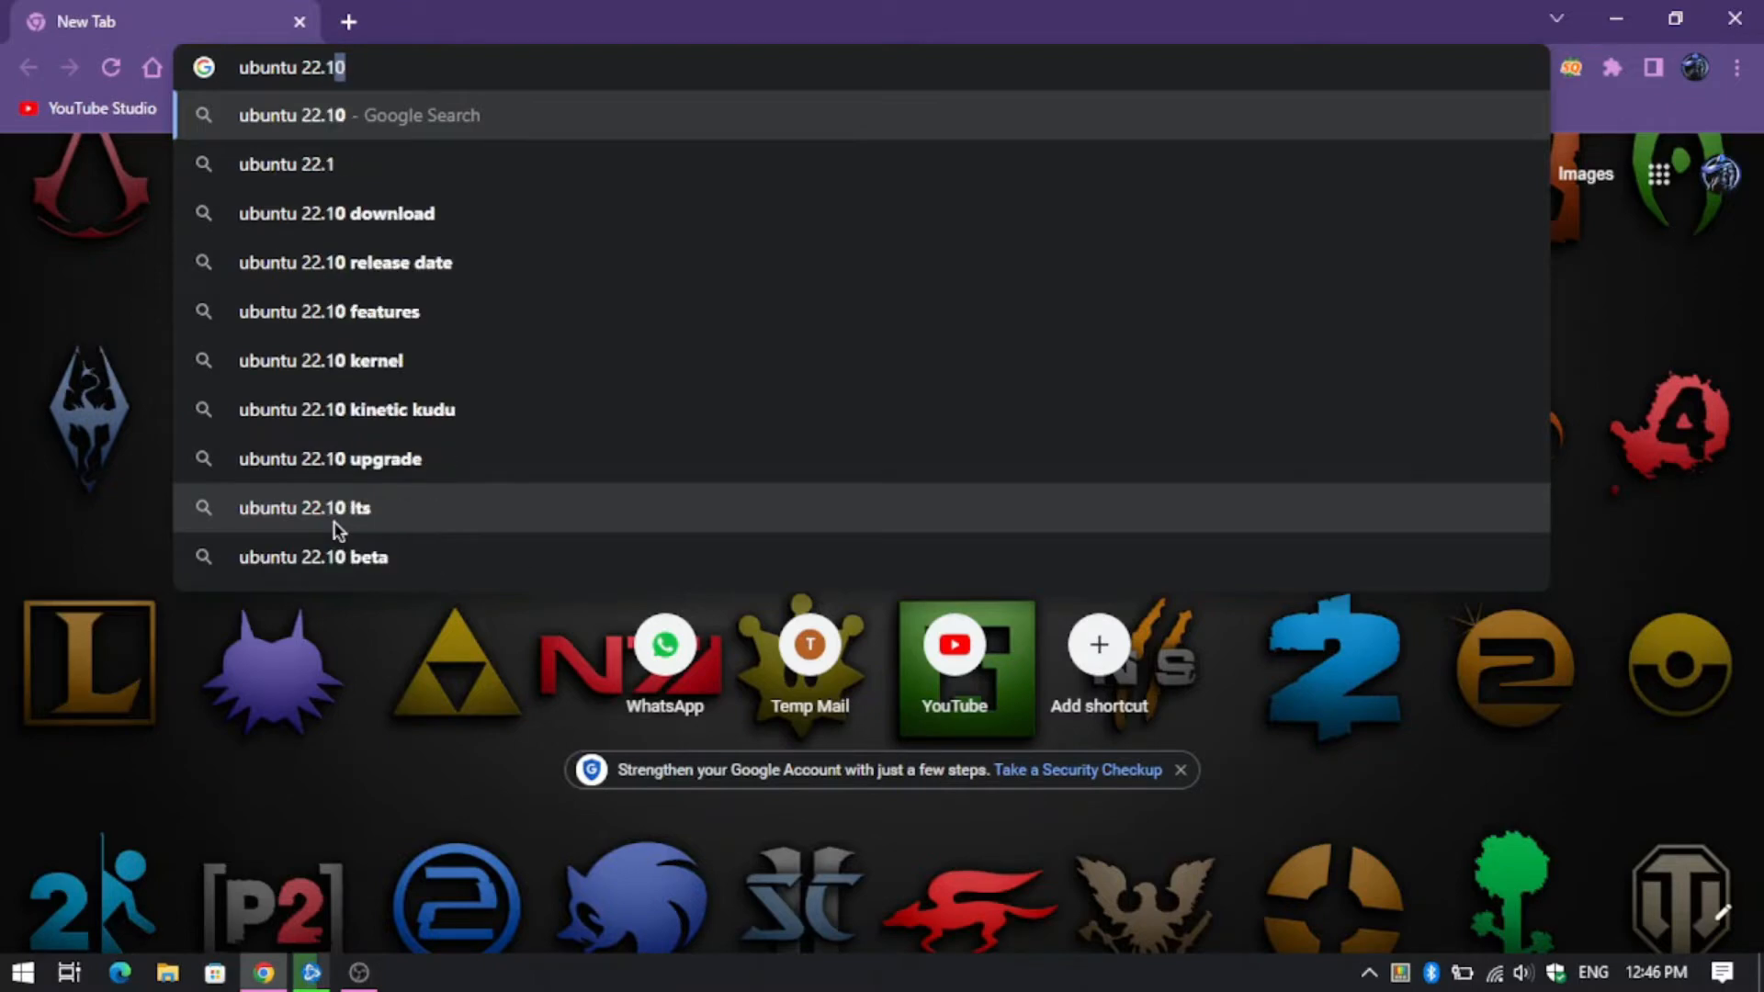
- Search Google for 'ubuntu 22.10' from the Chrome address bar
text(0)
key(Return)
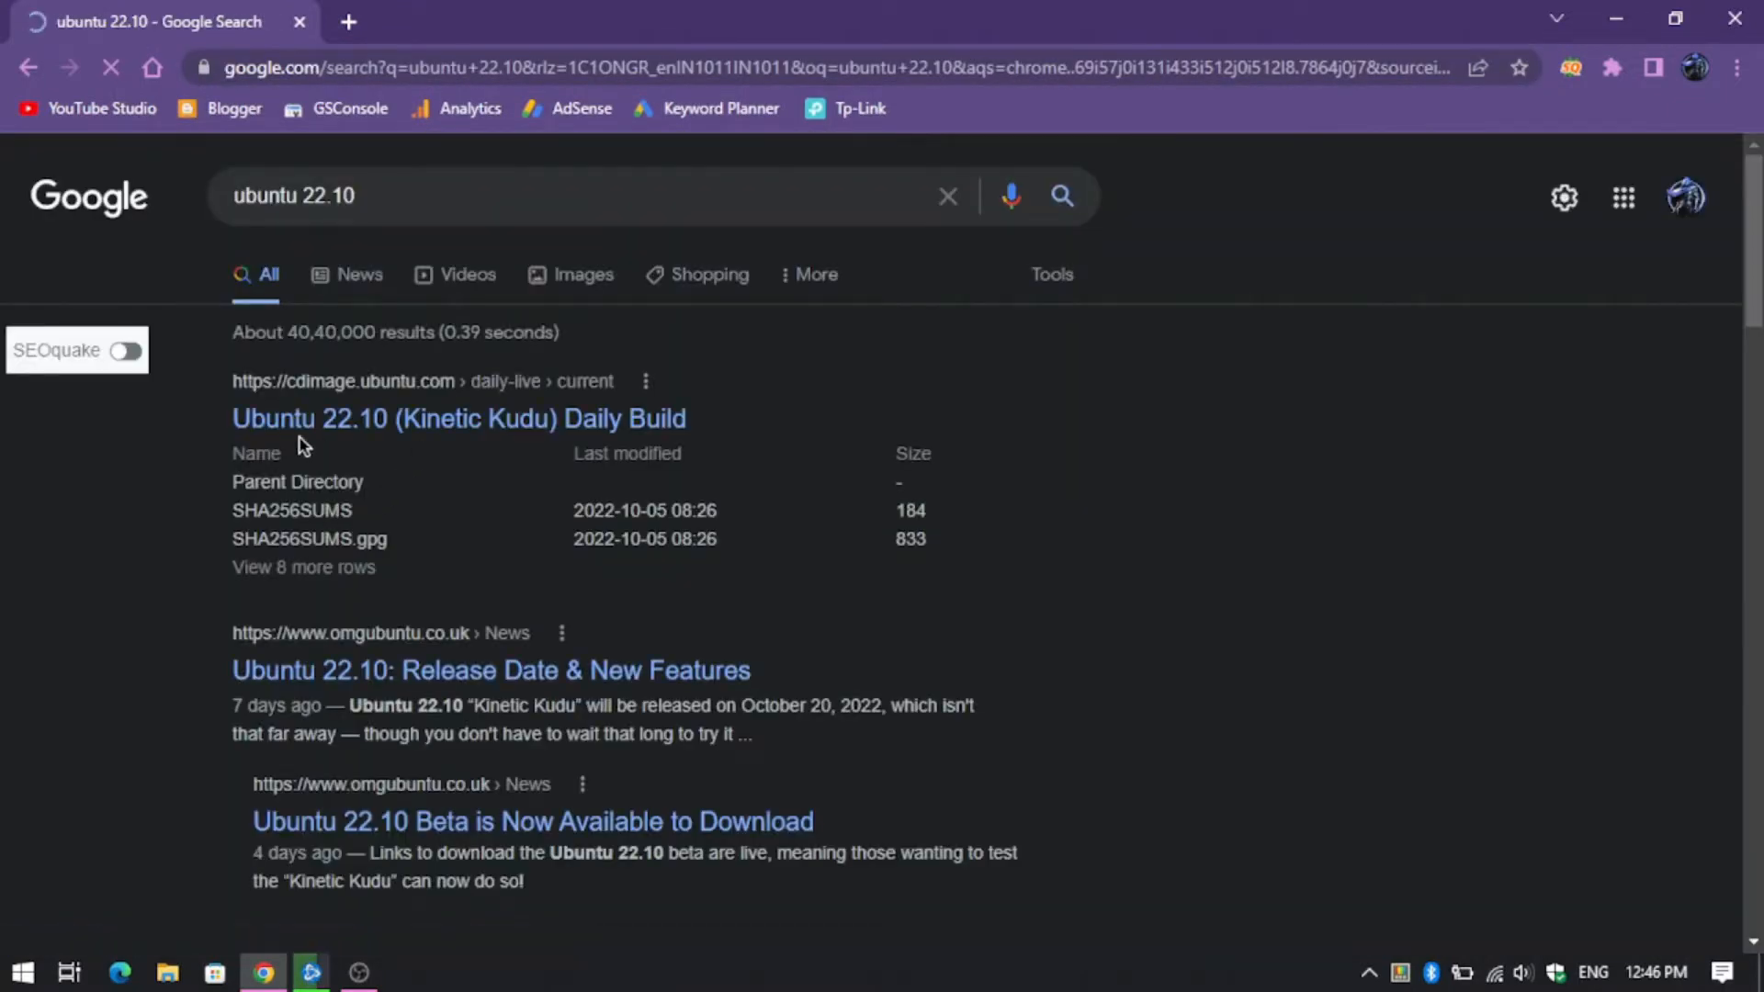
- Open the Ubuntu 22.10 (Kinetic Kudu) Daily Build page from the results
click(356, 443)
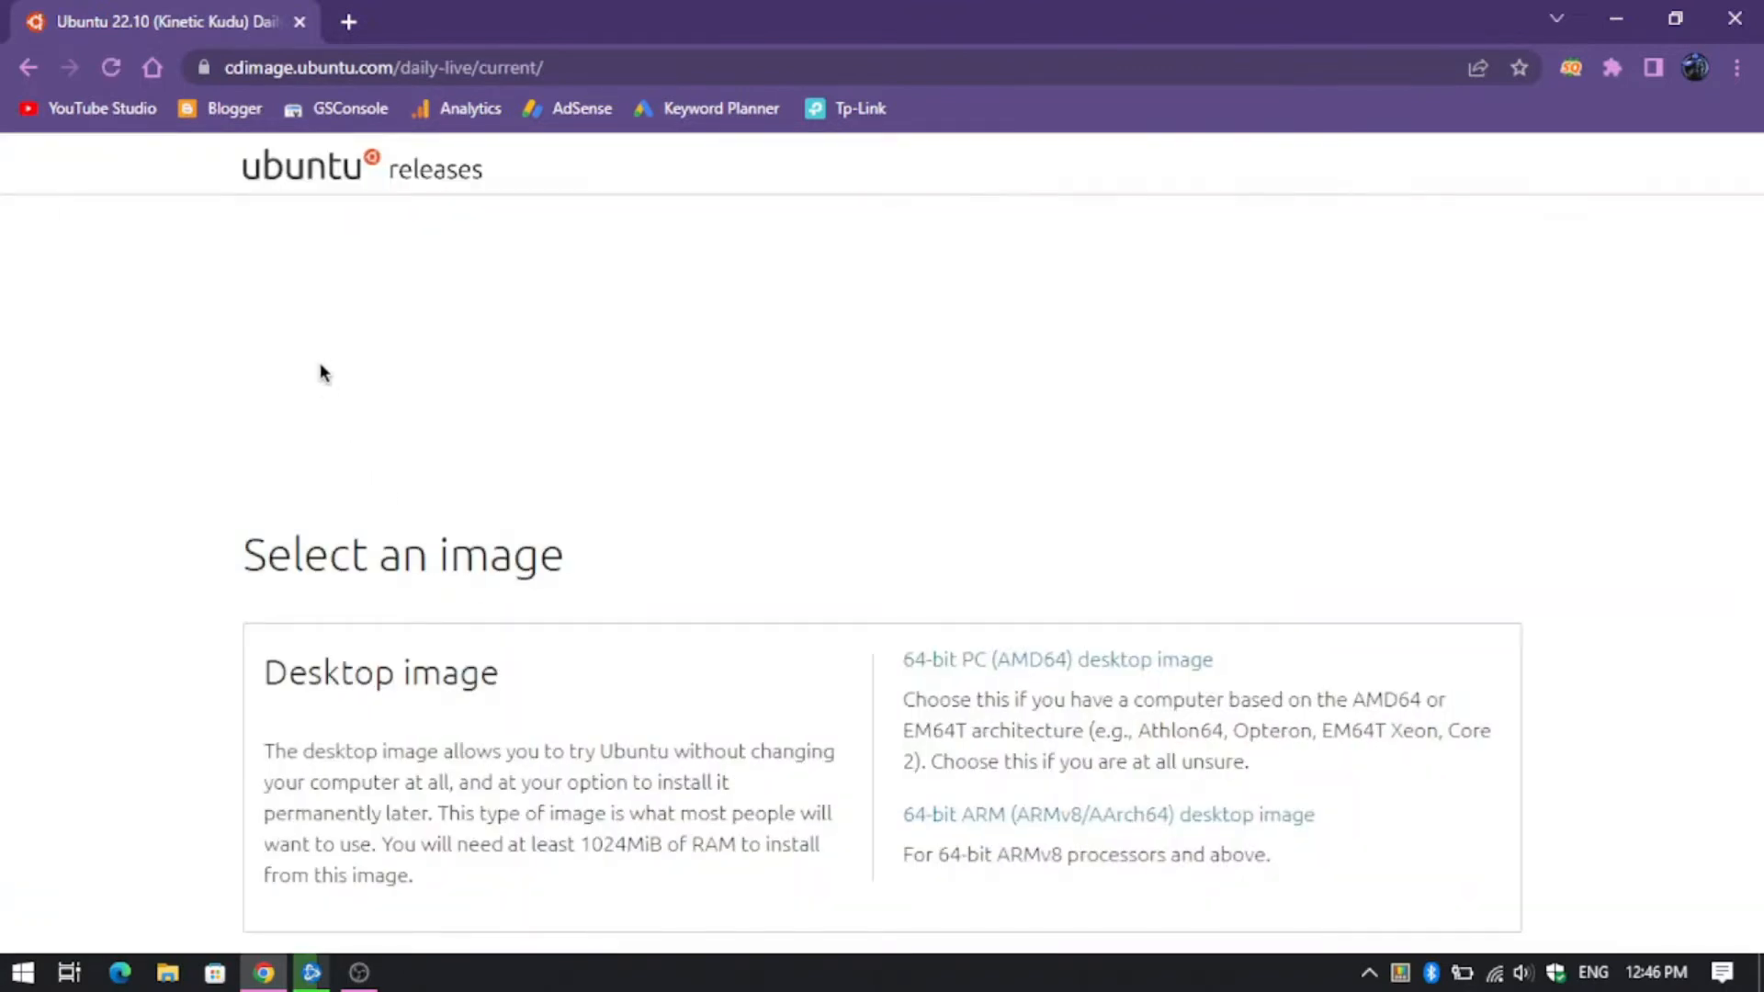
drag(252, 323, 1385, 264)
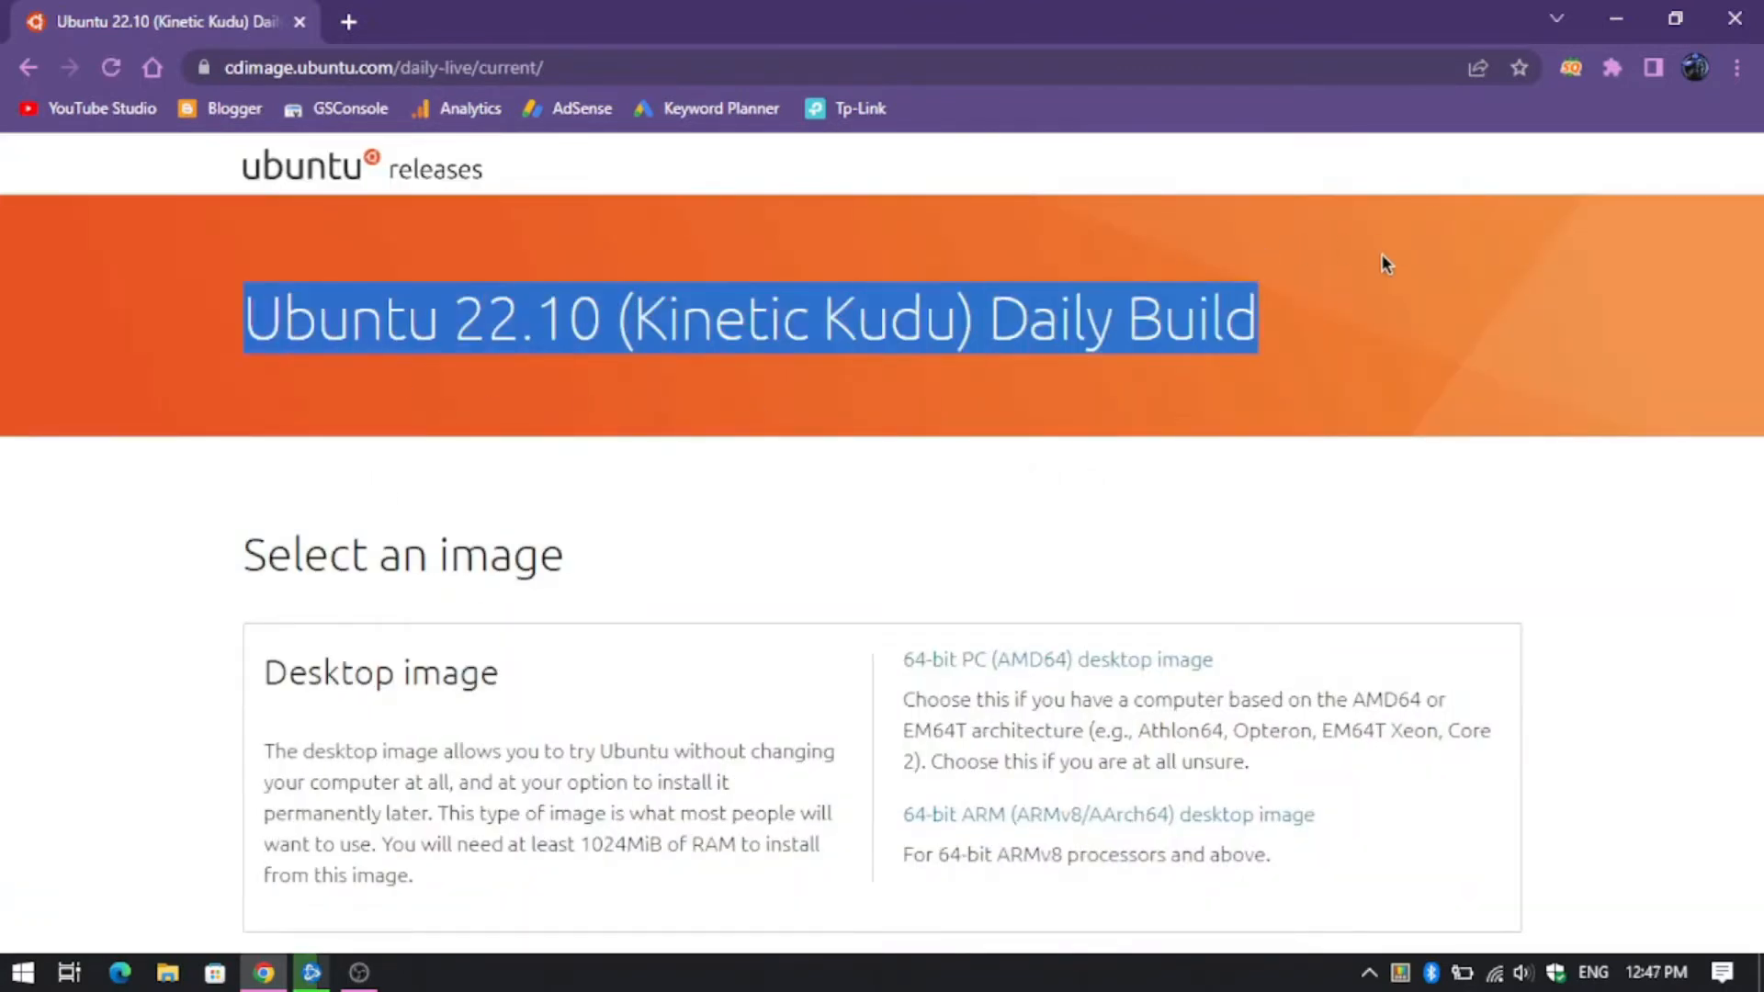
scroll(1185, 432, down, 3)
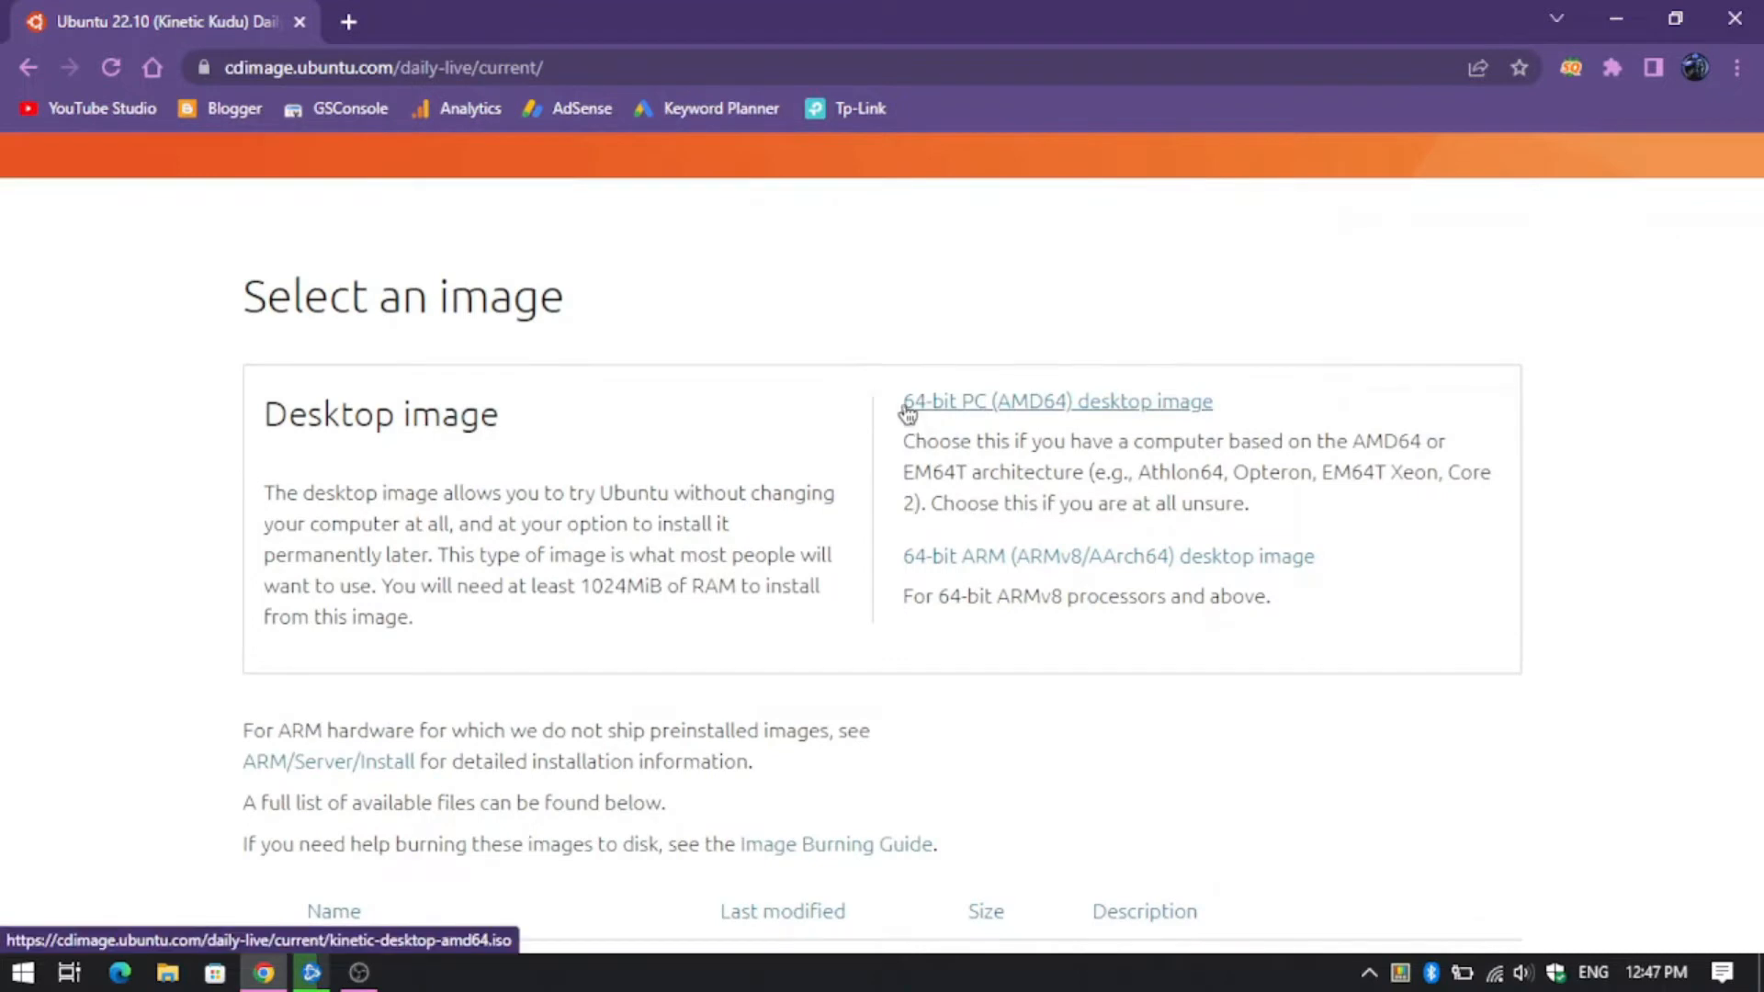
- Start downloading the 64-bit PC (AMD64) desktop image and dismiss the download notice
drag(905, 413, 960, 405)
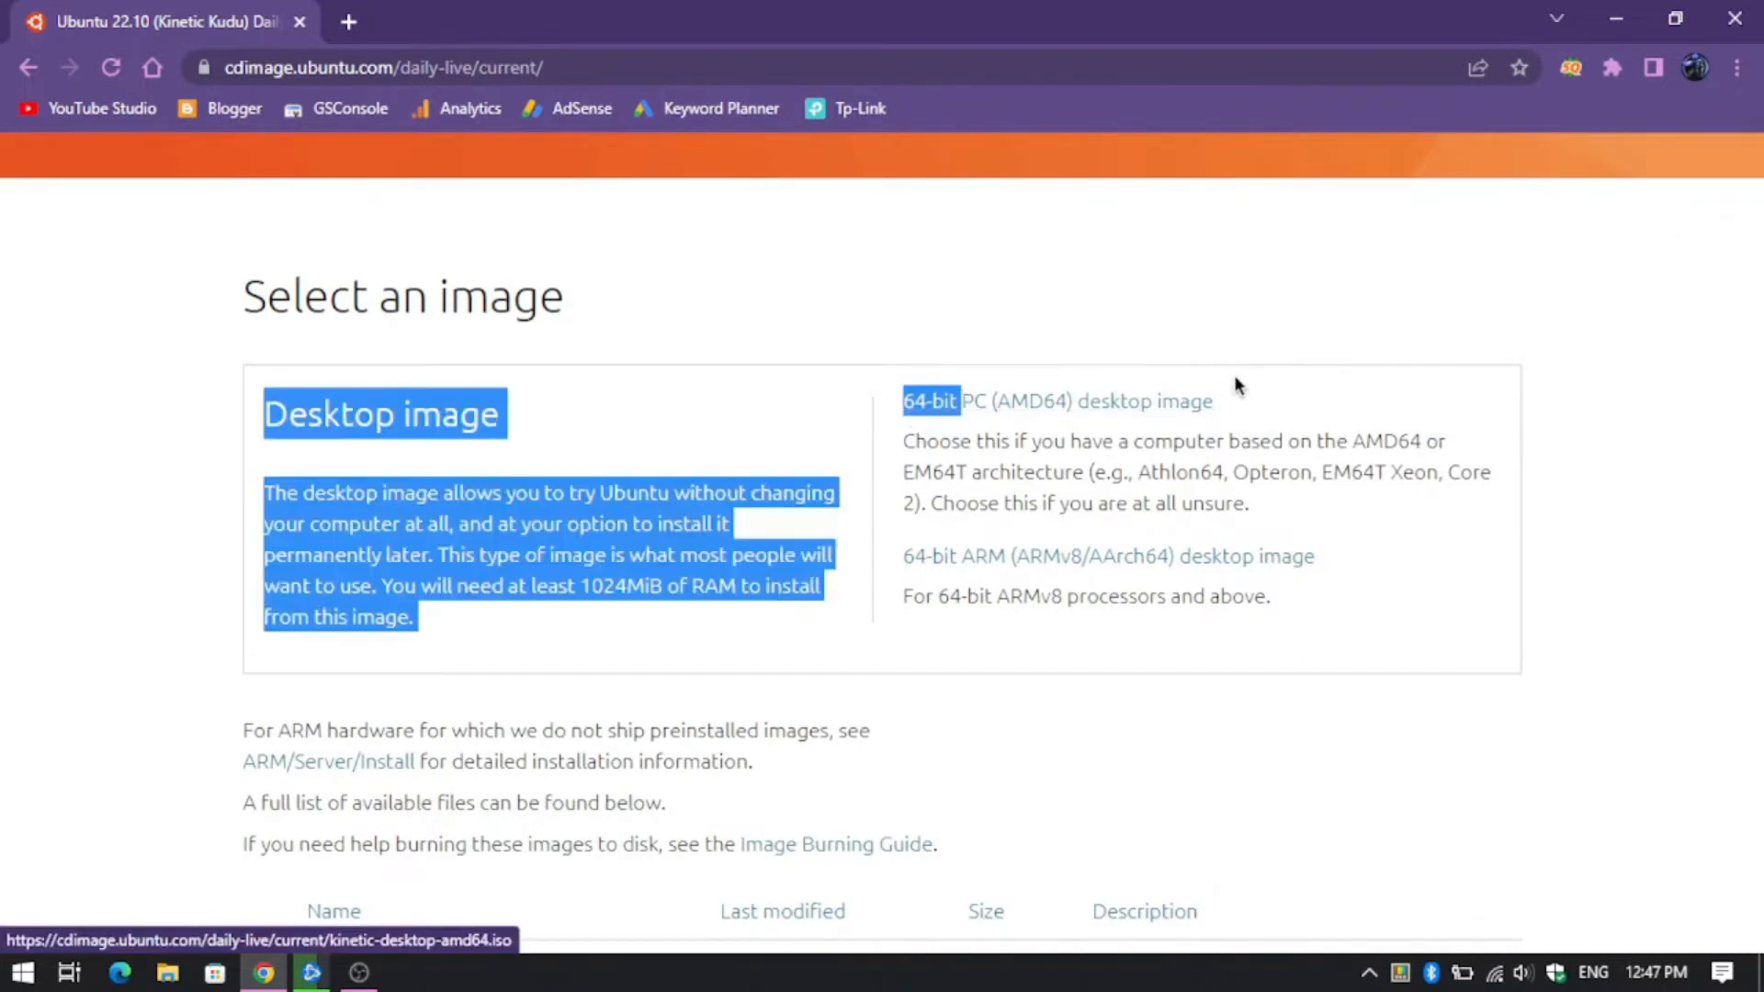
click(1233, 400)
drag(1215, 400, 898, 409)
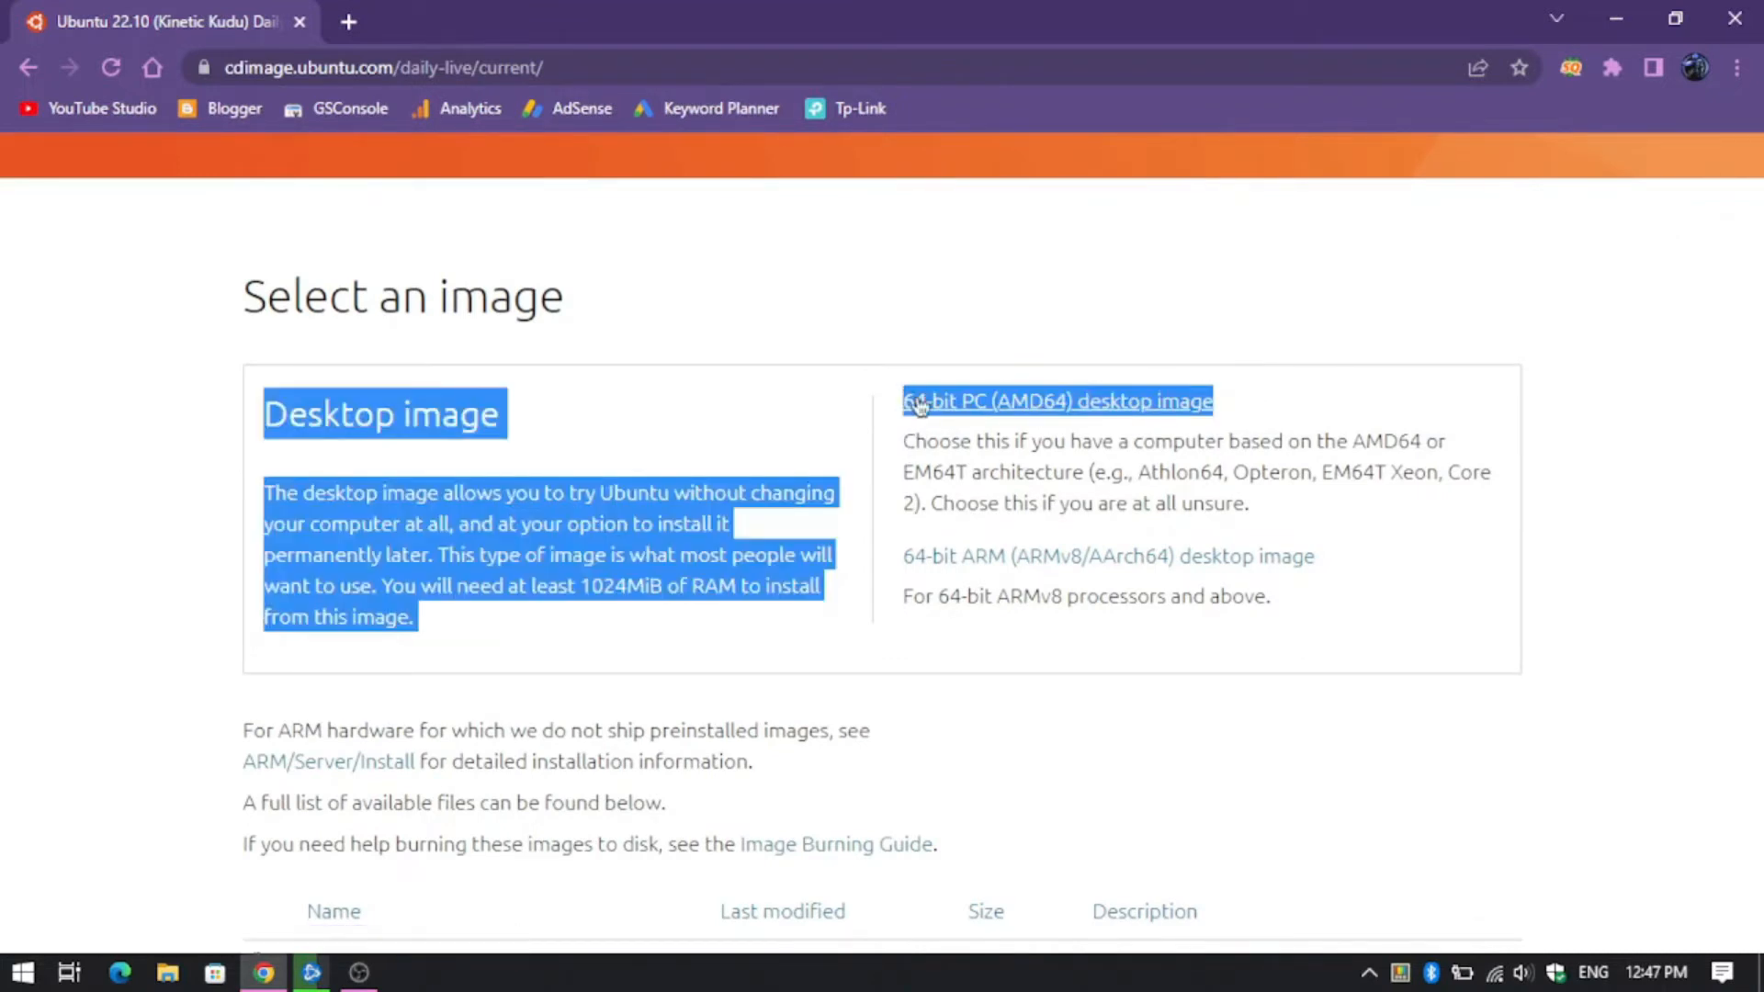
click(1102, 402)
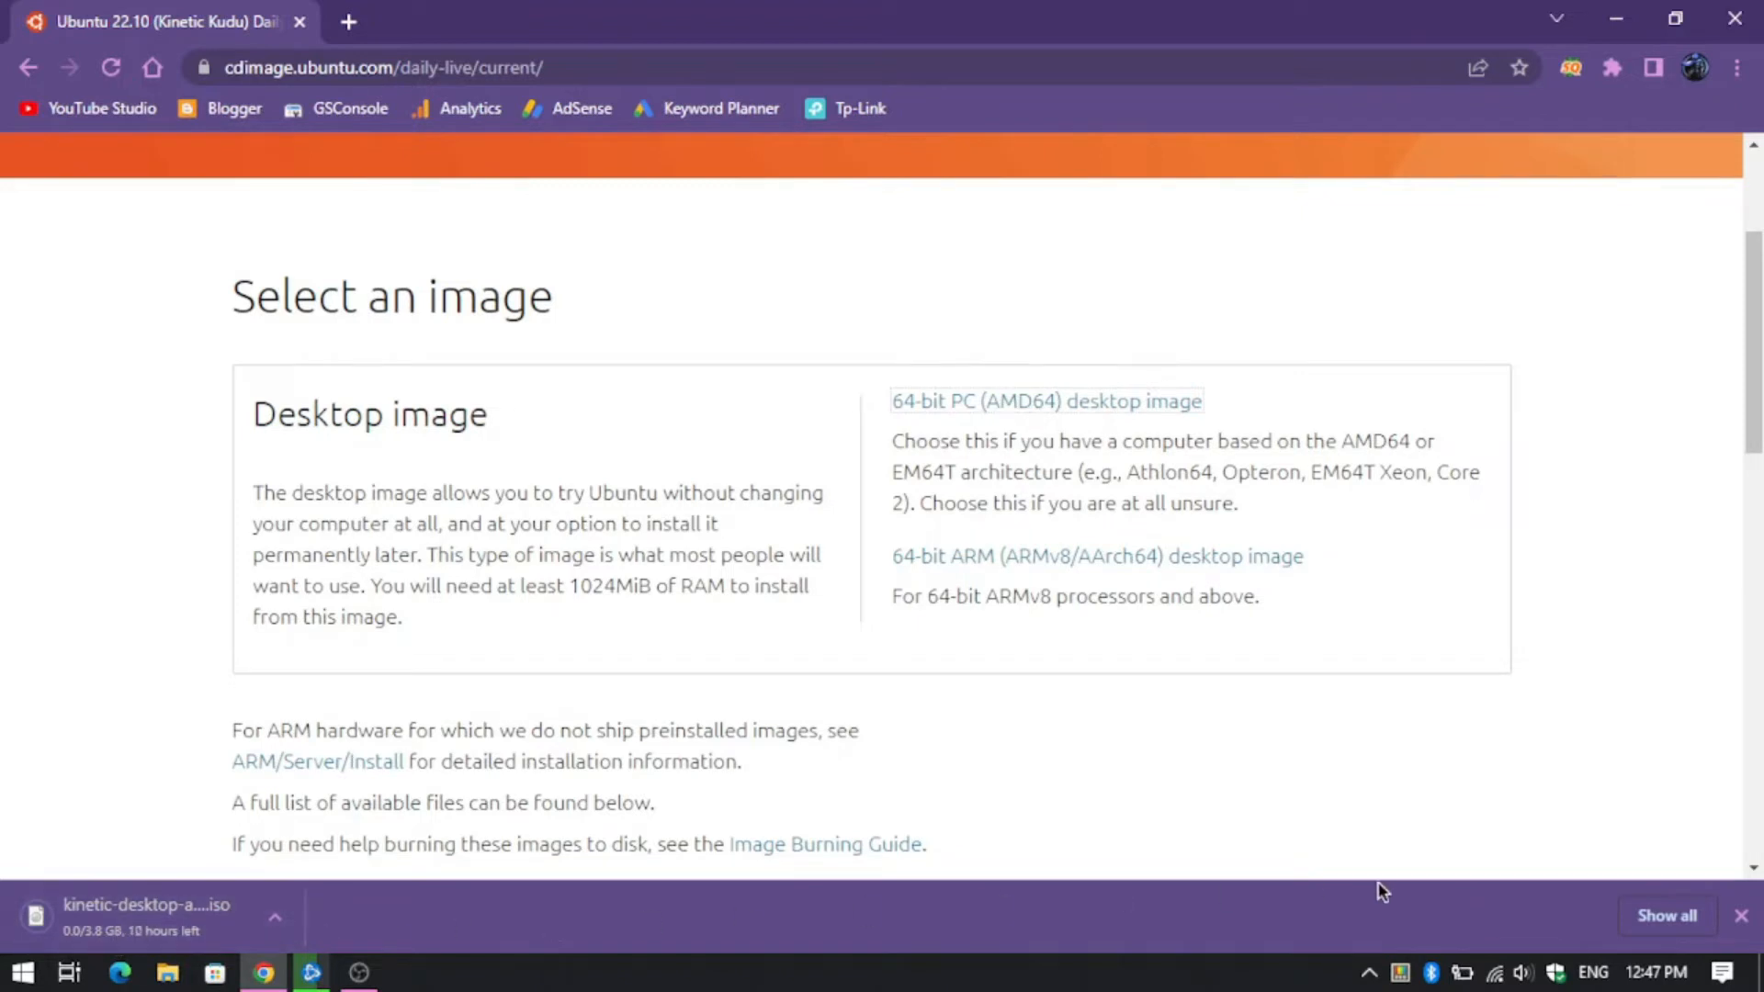
click(1743, 916)
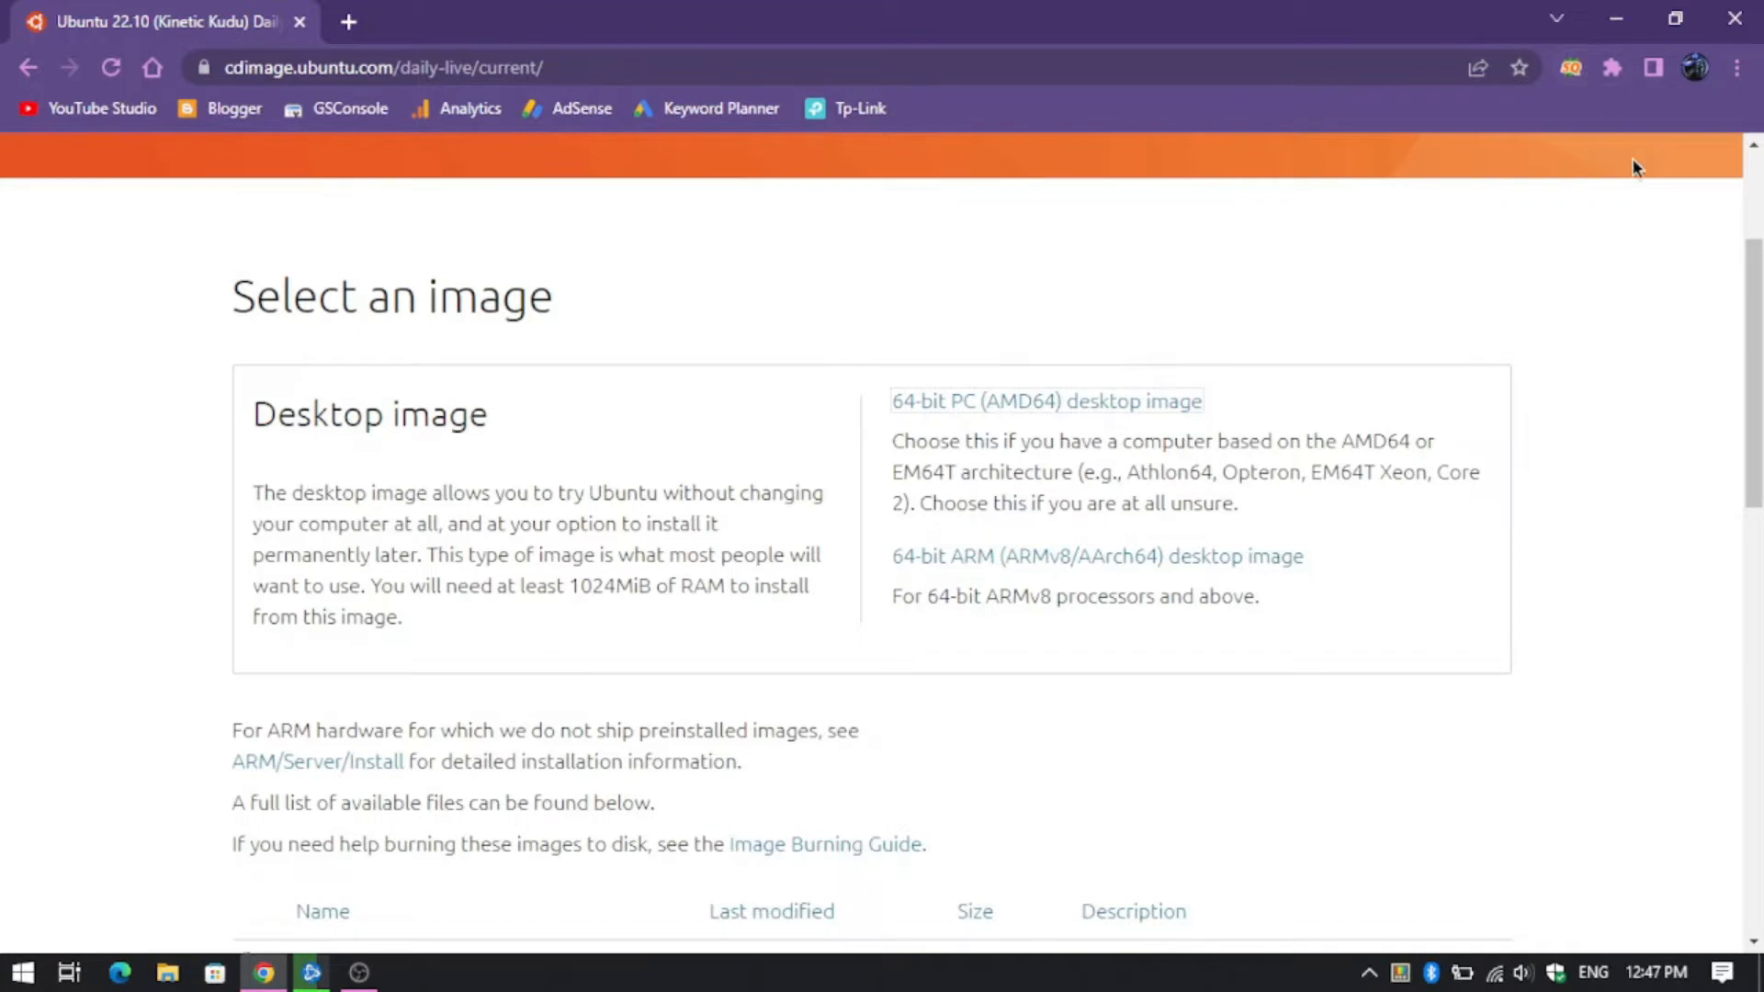
- Cancel the kinetic-desktop-amd64.iso download, close the Downloads tab and minimize Chrome
click(1736, 67)
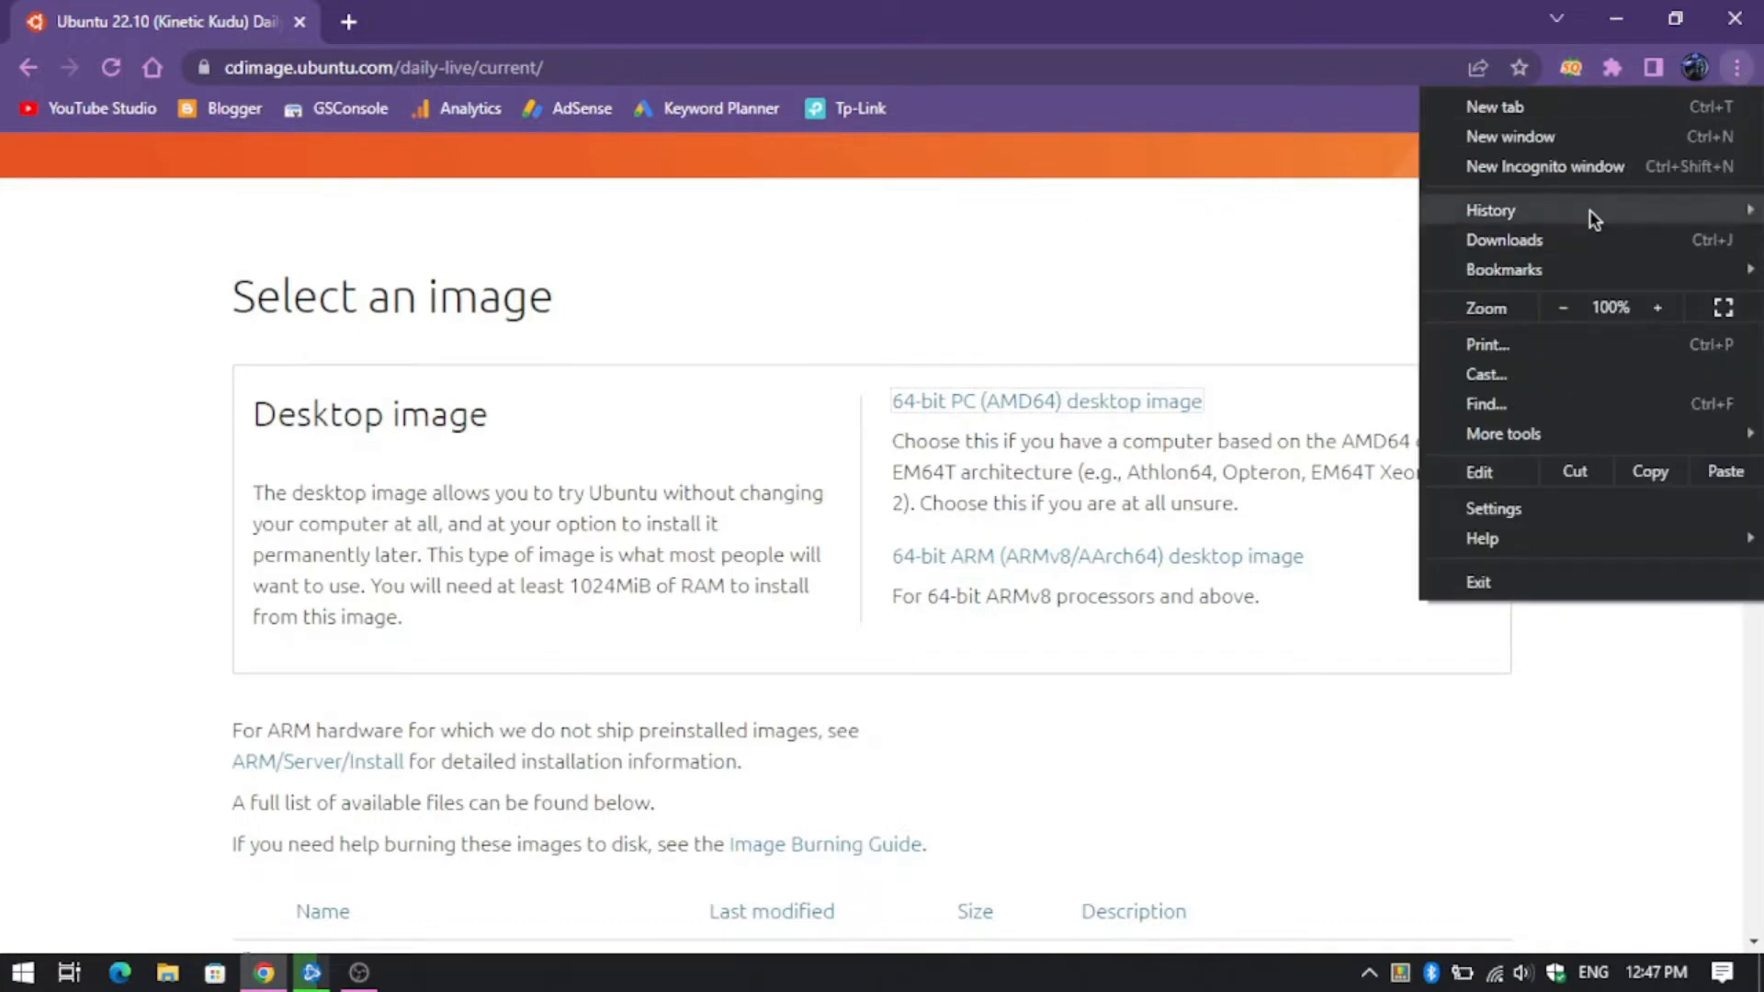
click(1484, 245)
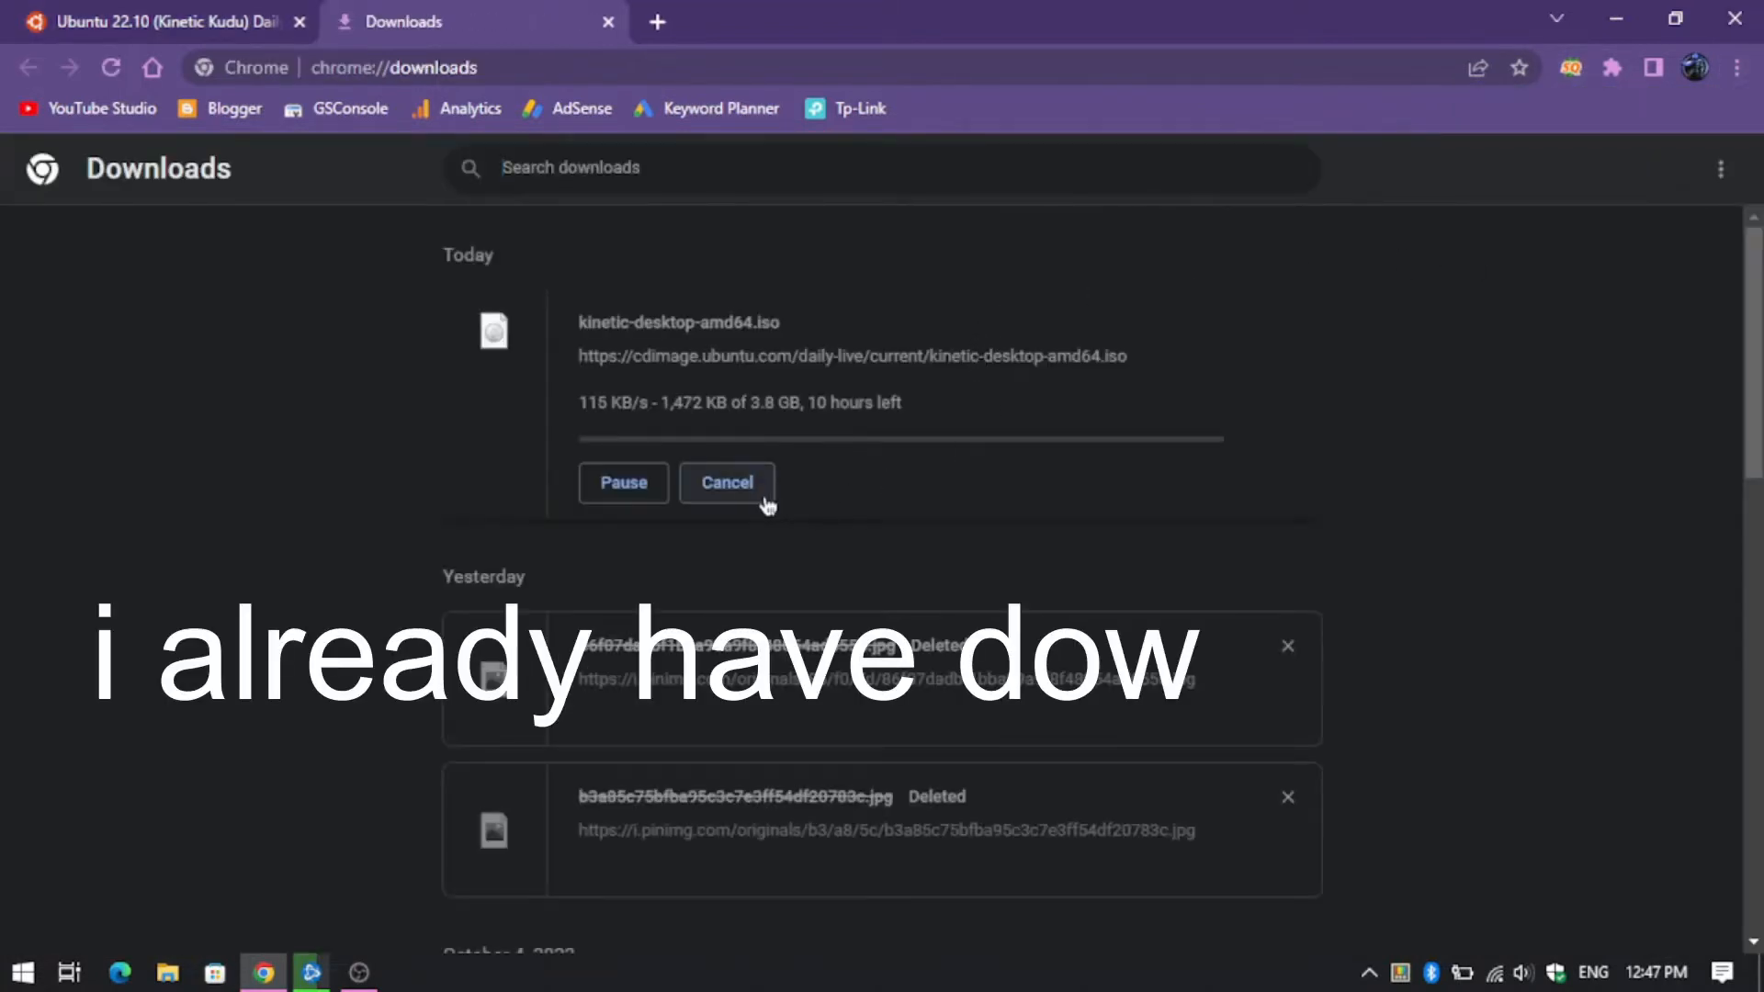
click(746, 492)
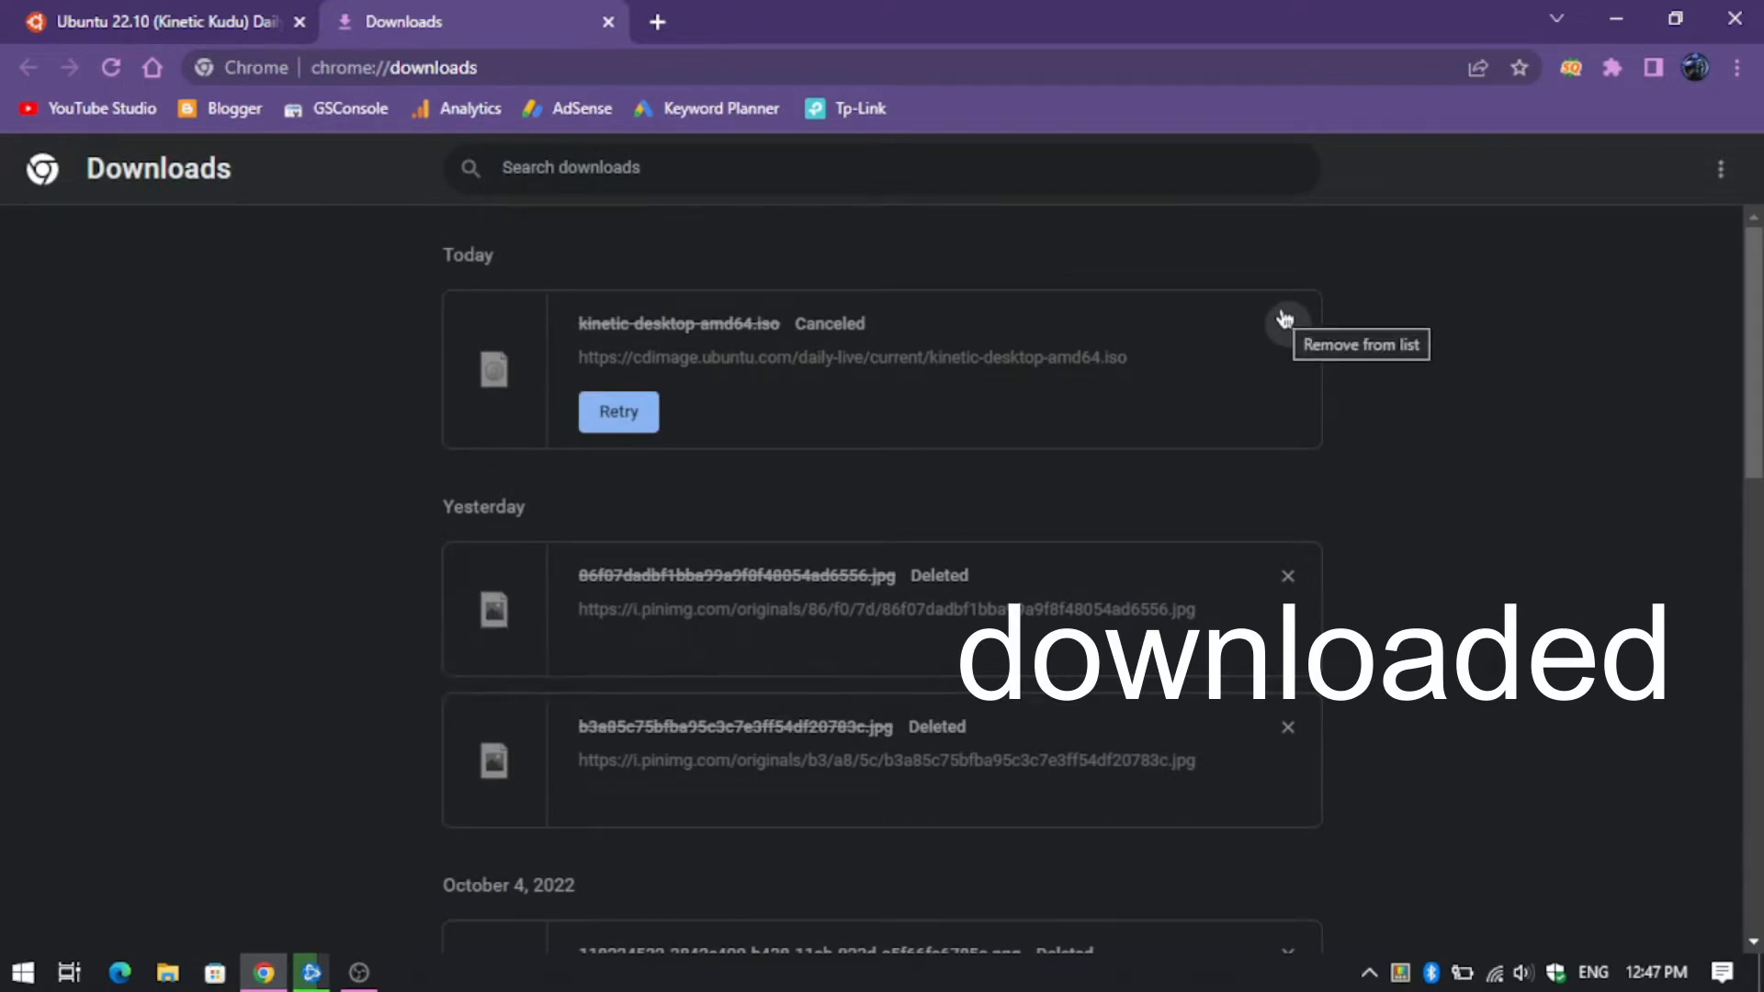
click(608, 22)
click(1616, 18)
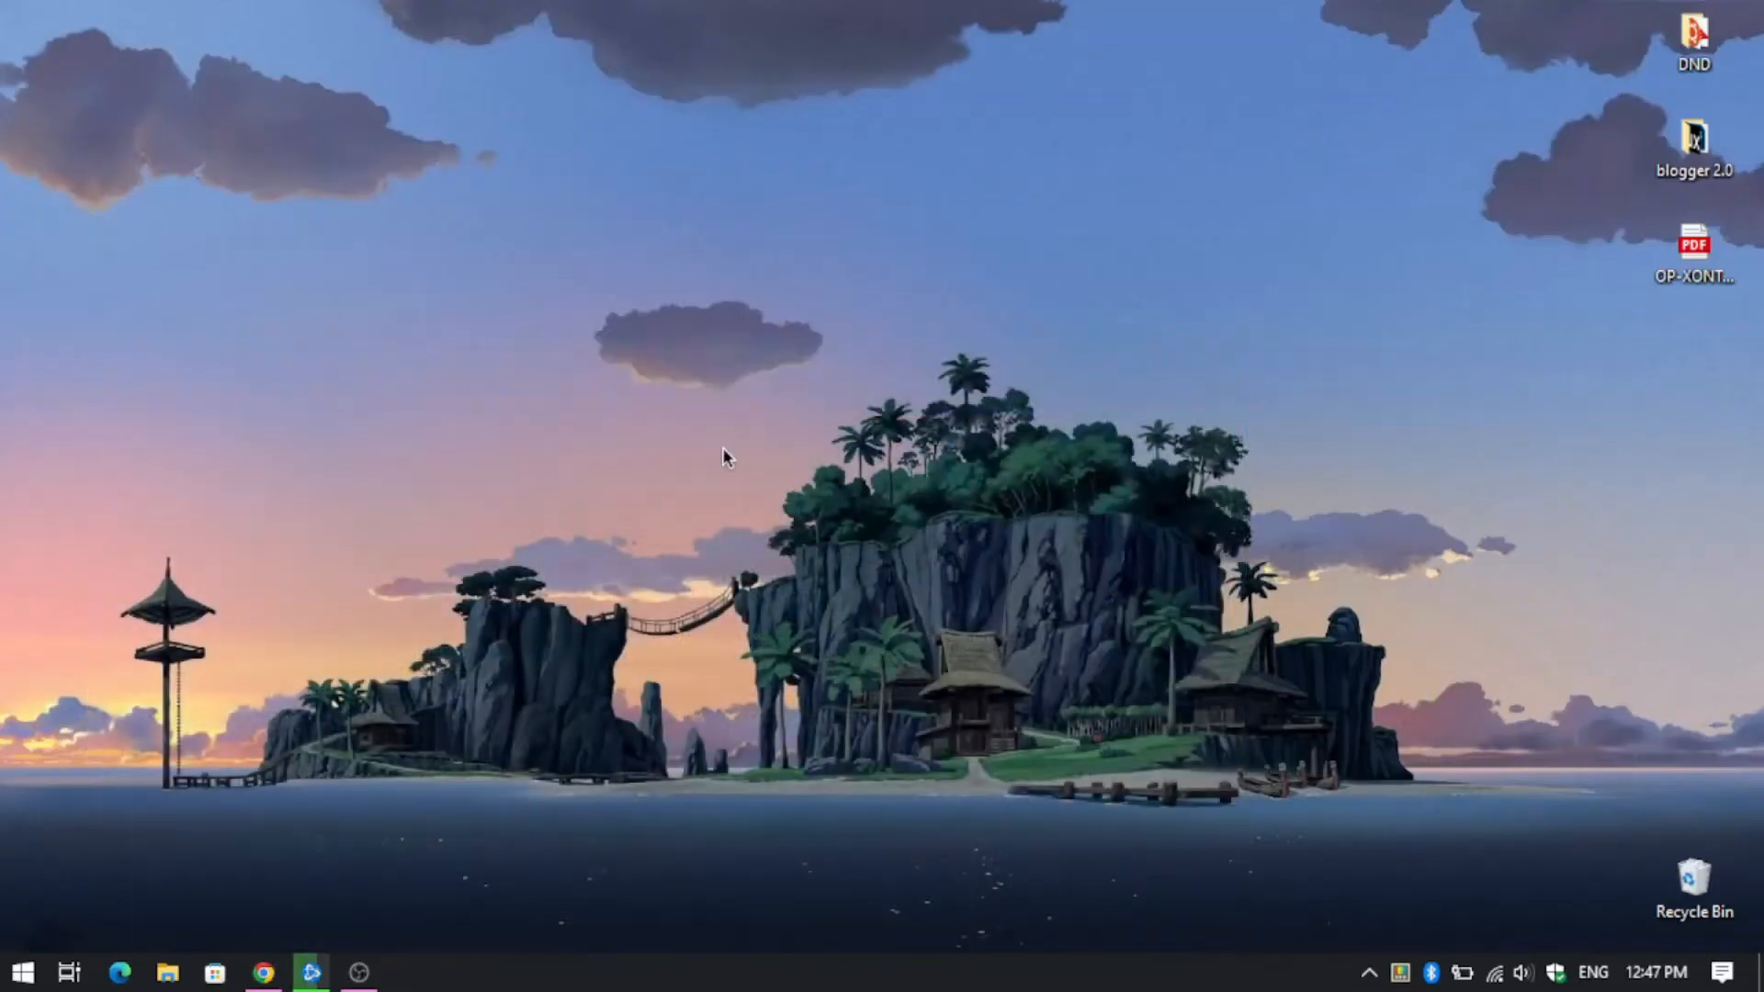
- Launch Oracle VM VirtualBox from the Utilities tiles in the Start menu
key(super)
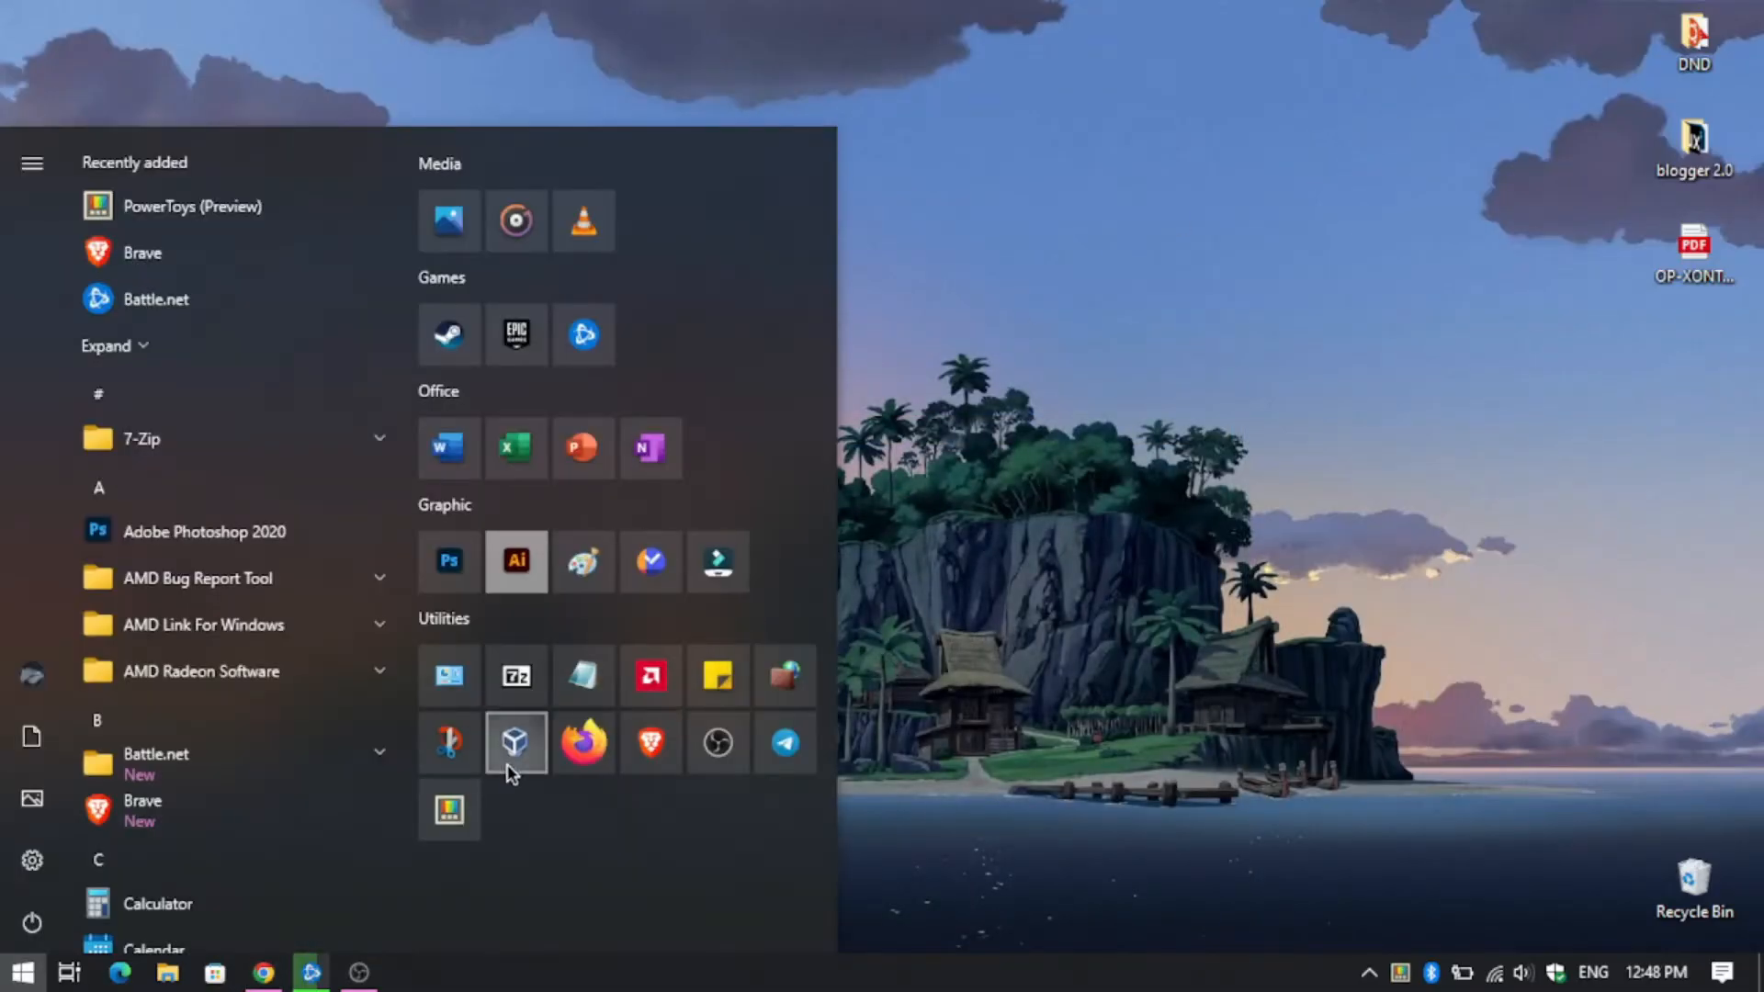
click(510, 763)
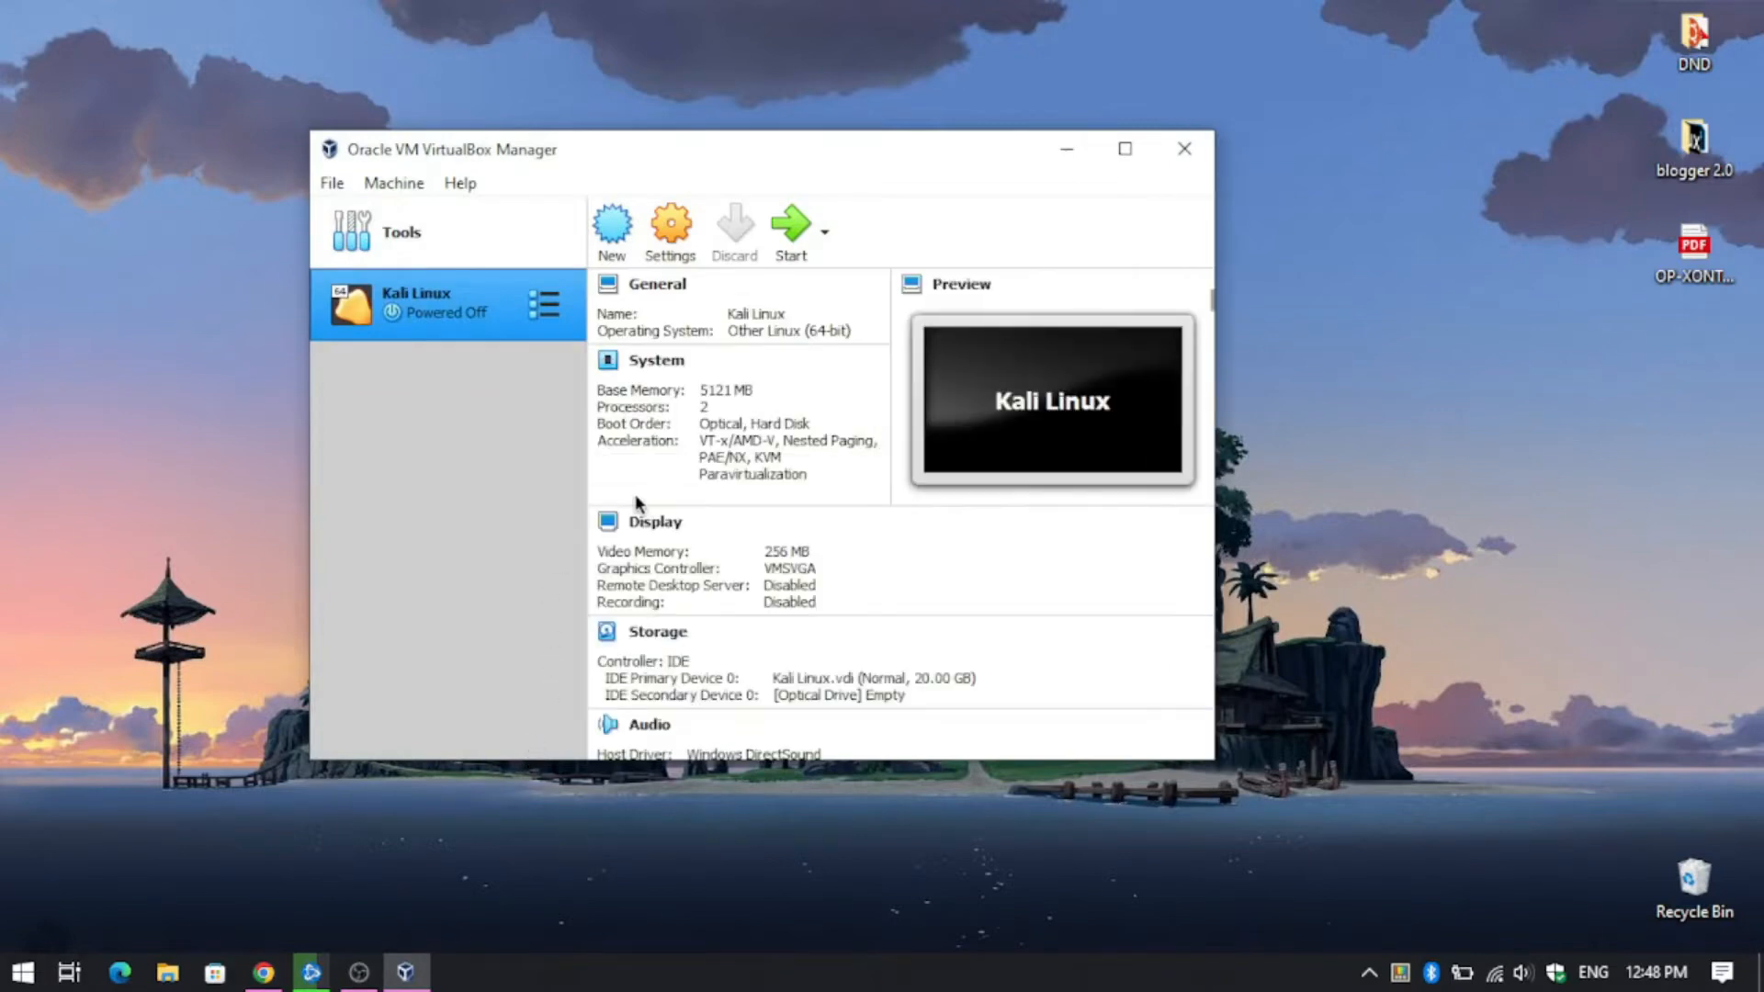
- Start a new virtual machine named Ubuntu 22.10 with 5162 MB of memory
click(608, 232)
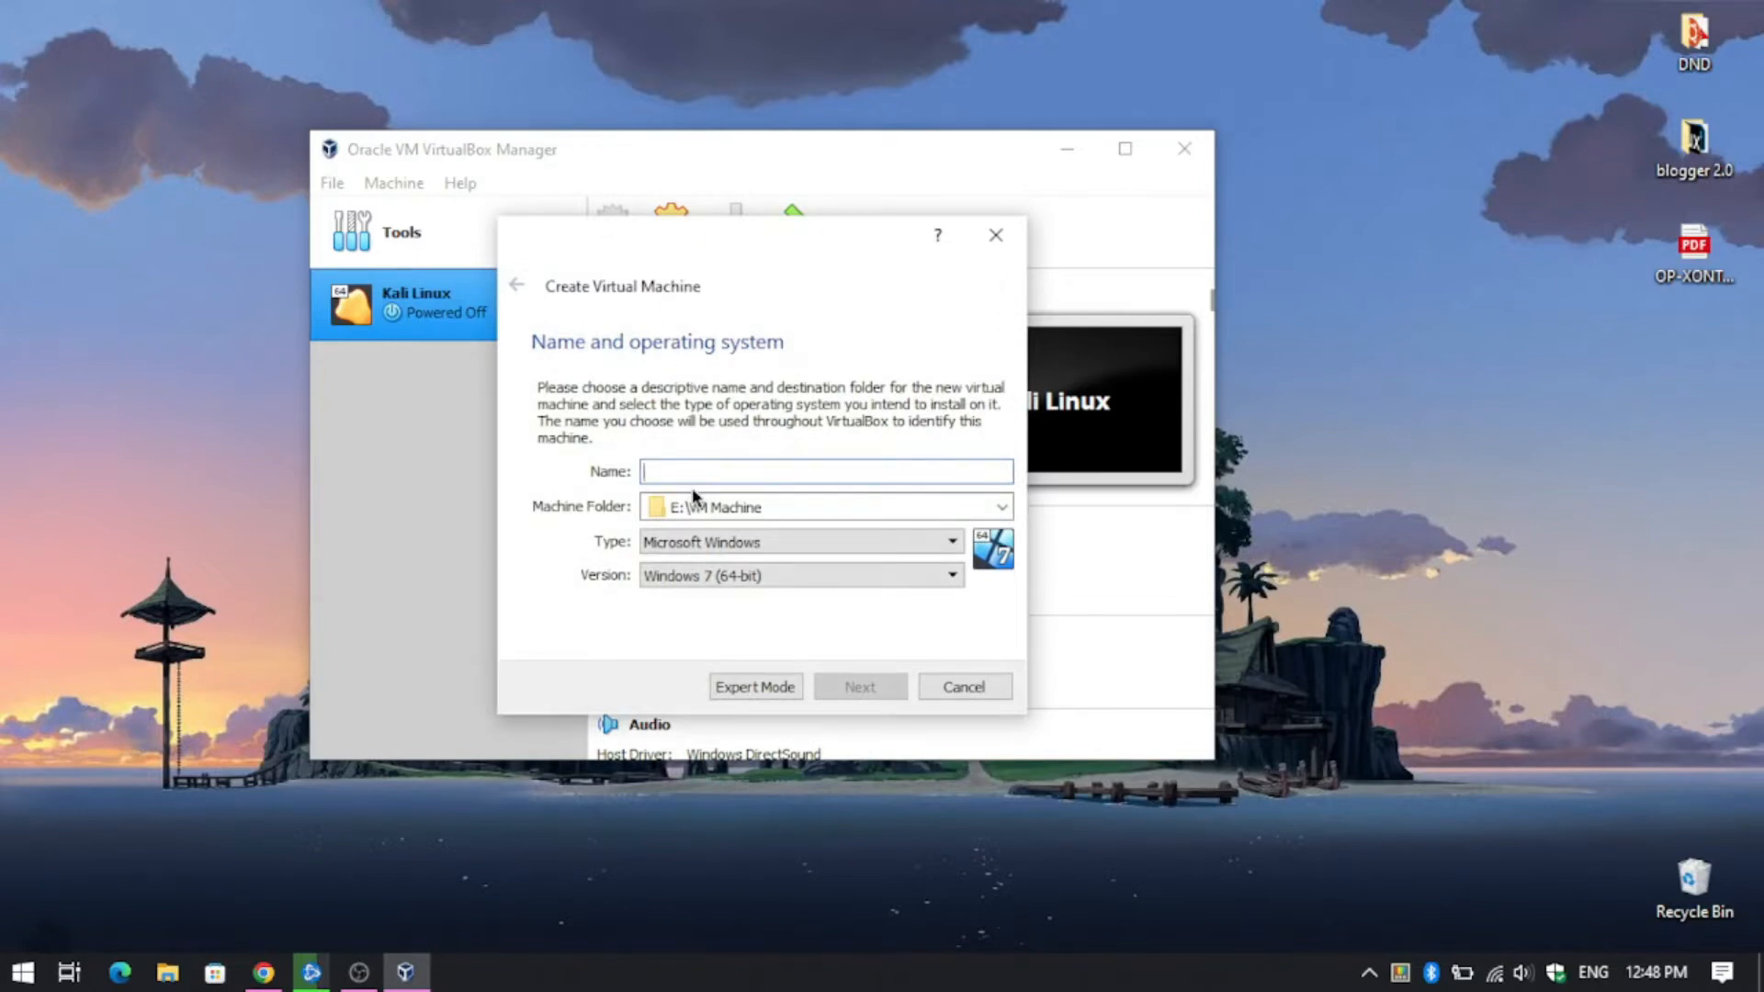
text(Ubuntu 22.10)
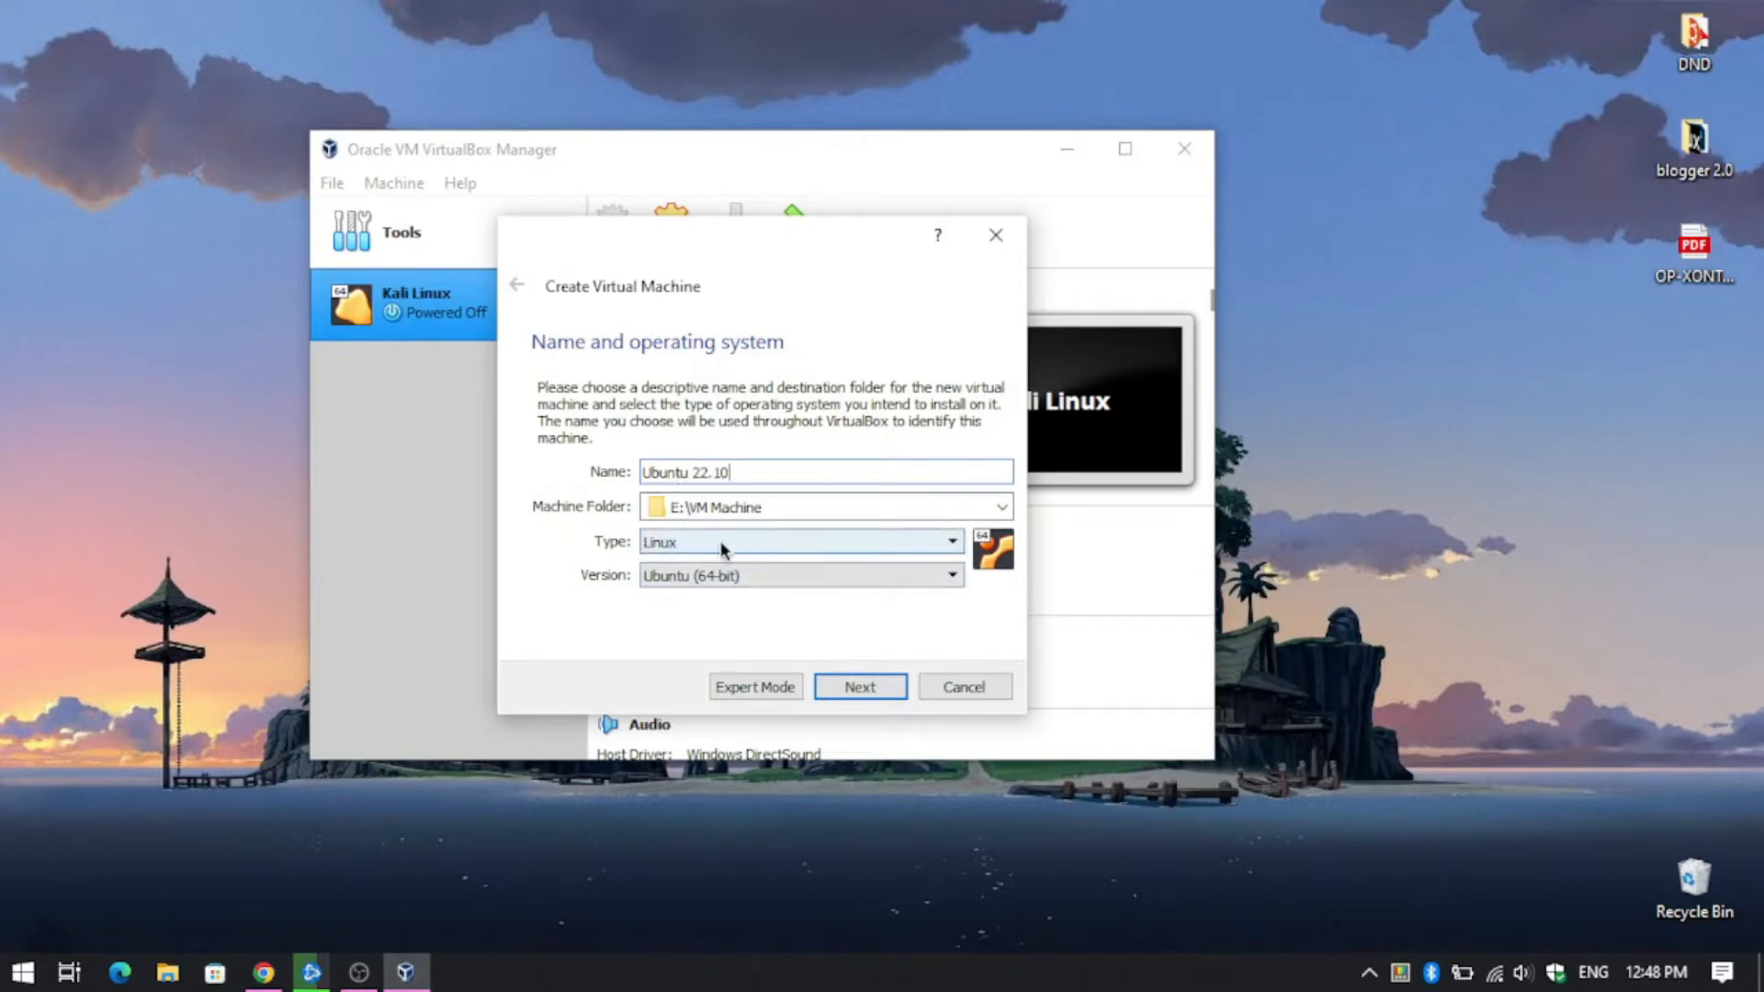
click(873, 685)
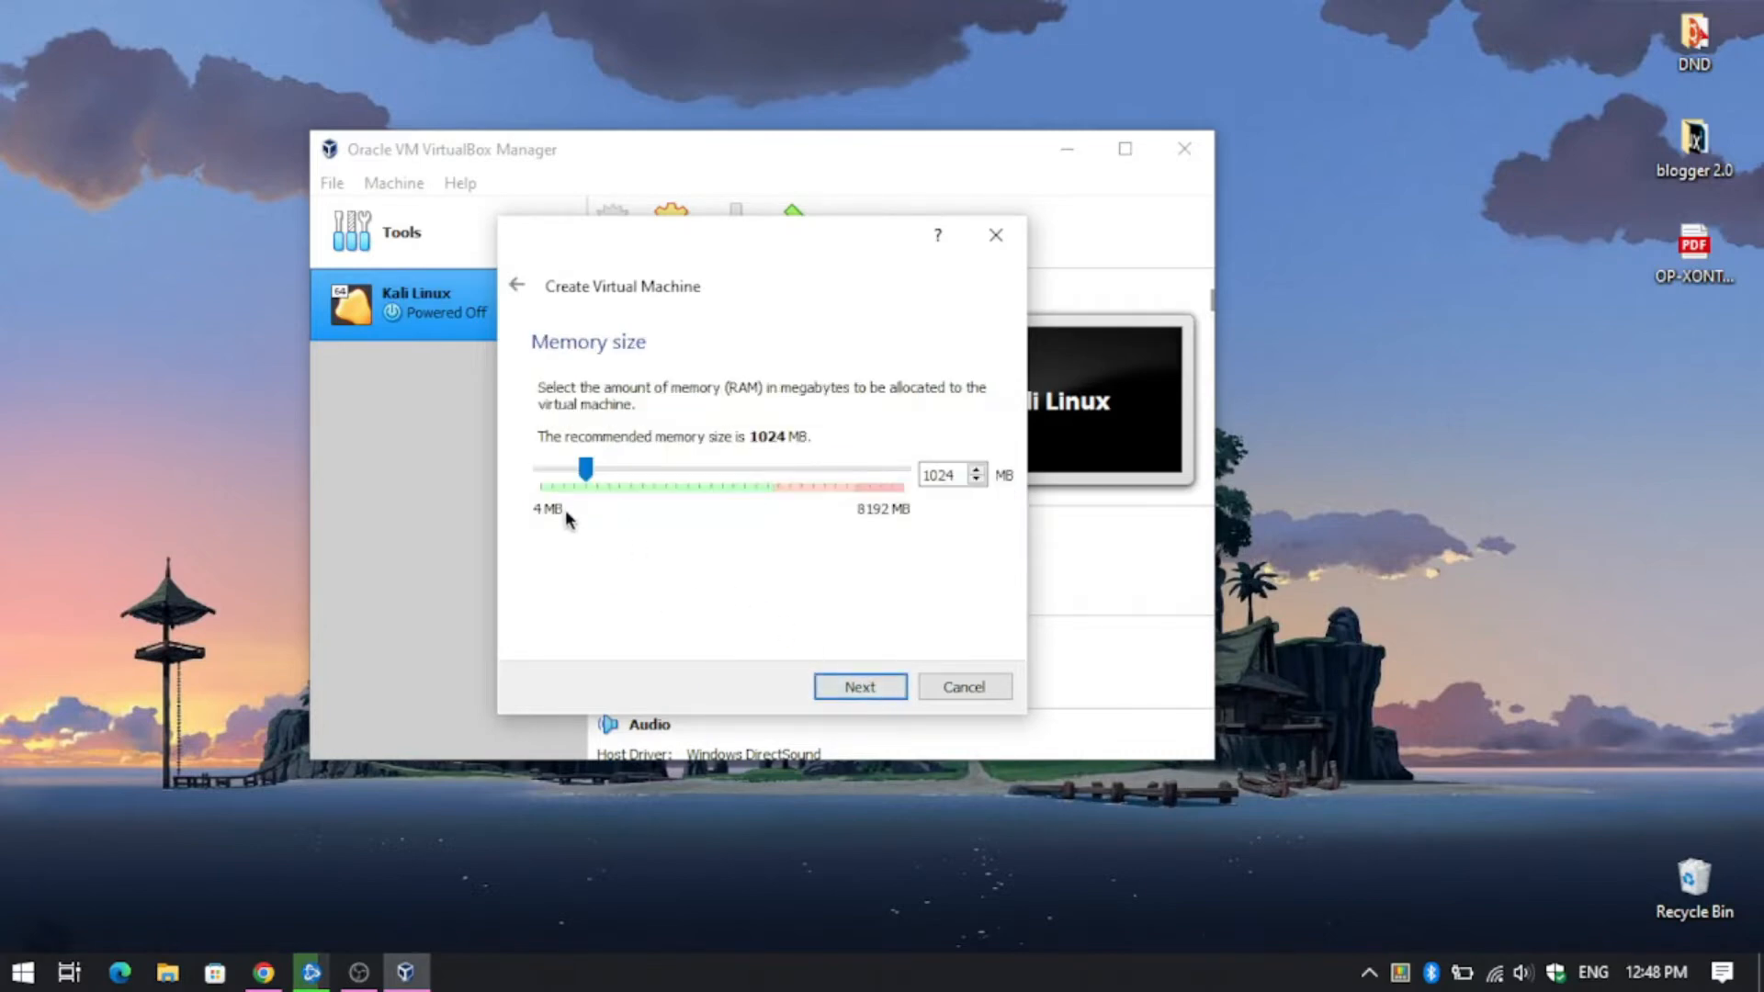
drag(751, 521, 765, 526)
click(890, 685)
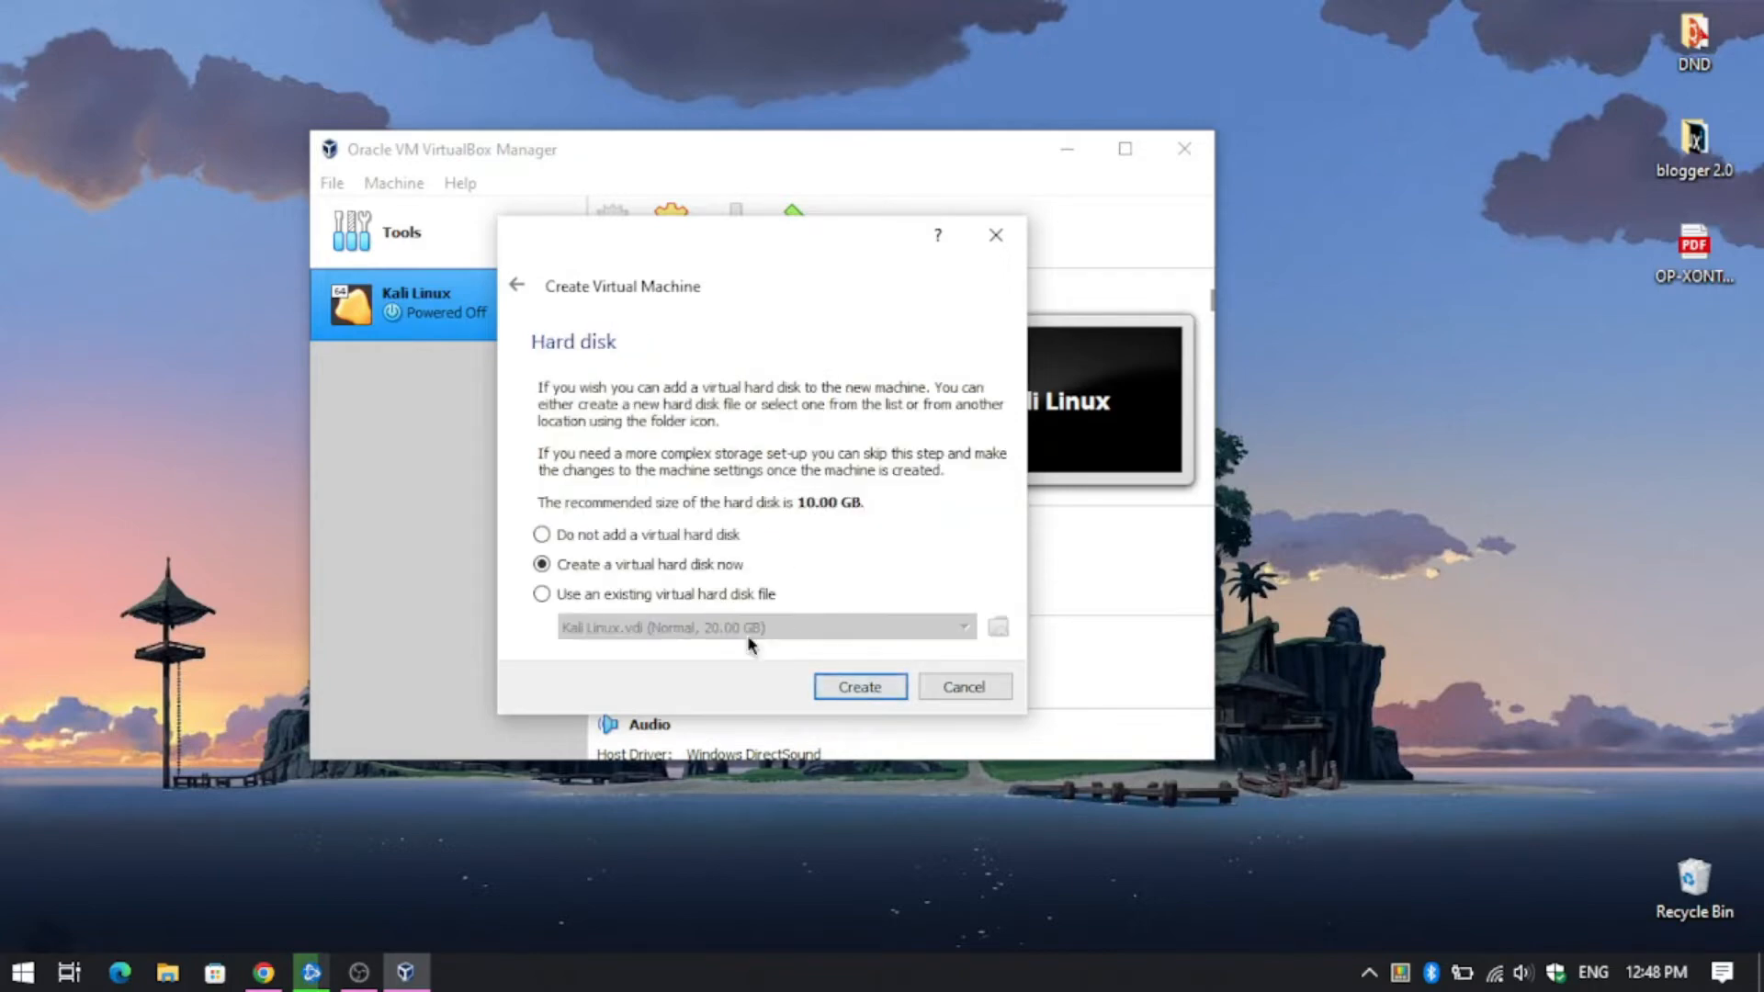
- Give it a new 10 GB dynamically allocated VDI hard disk and create the machine
click(860, 689)
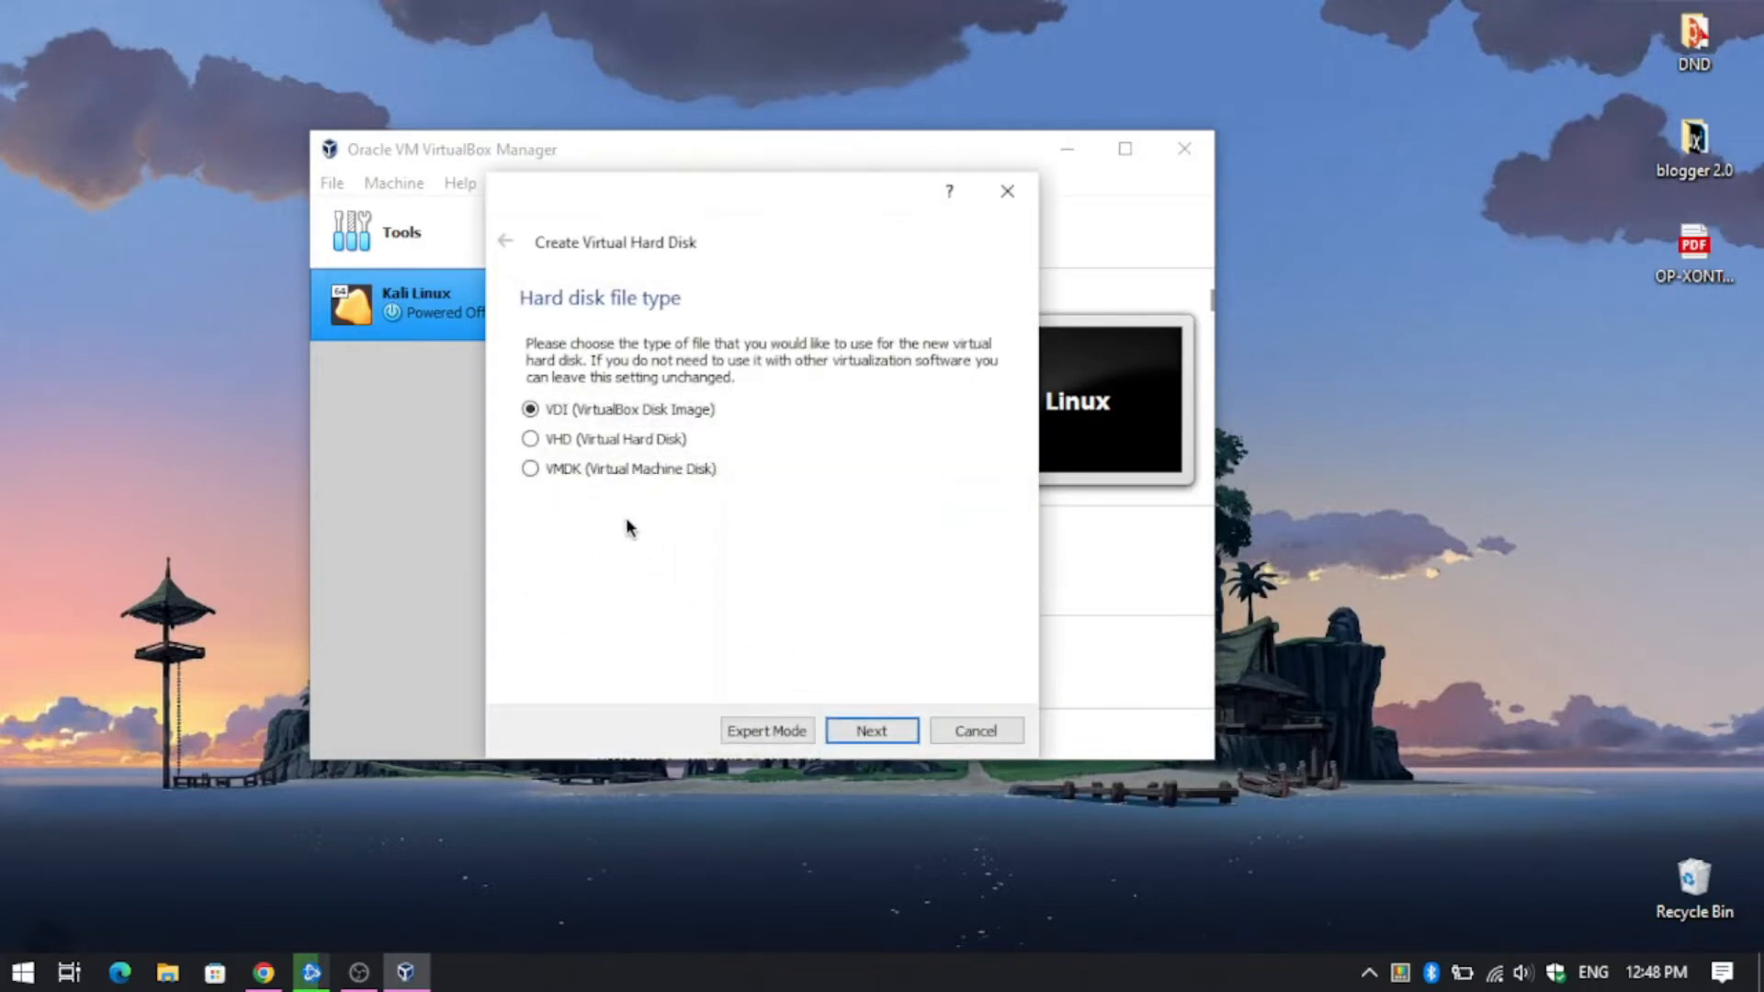
click(869, 730)
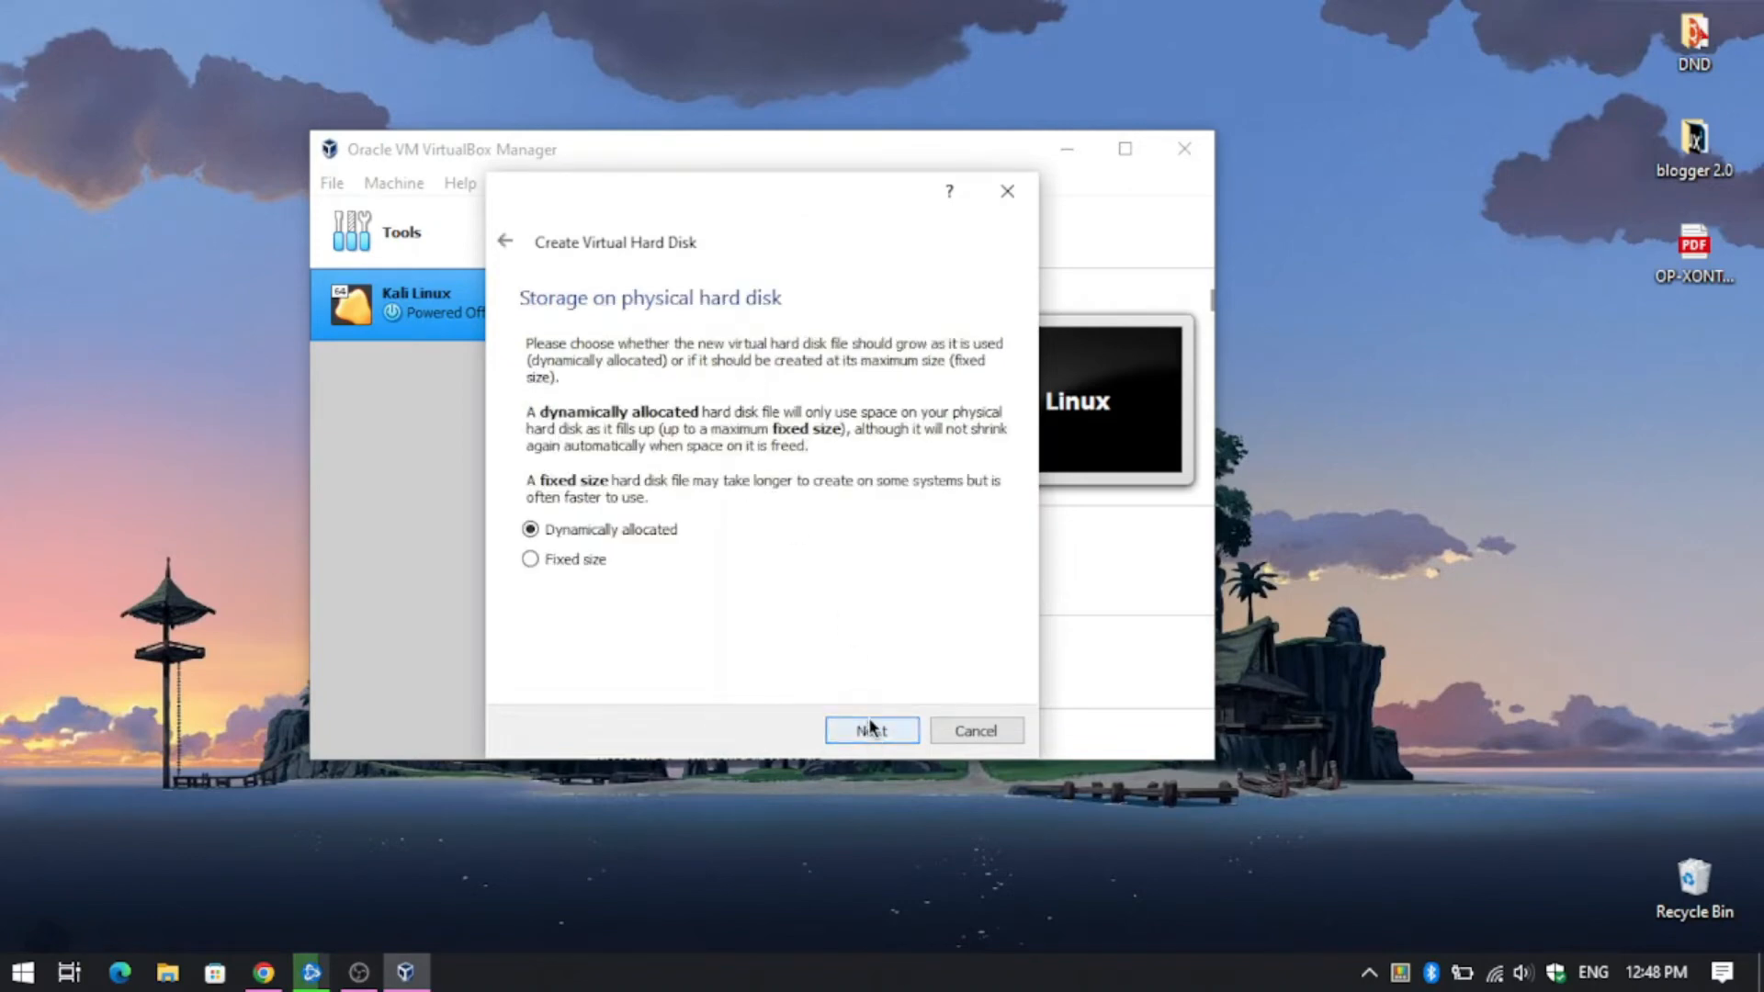
click(867, 730)
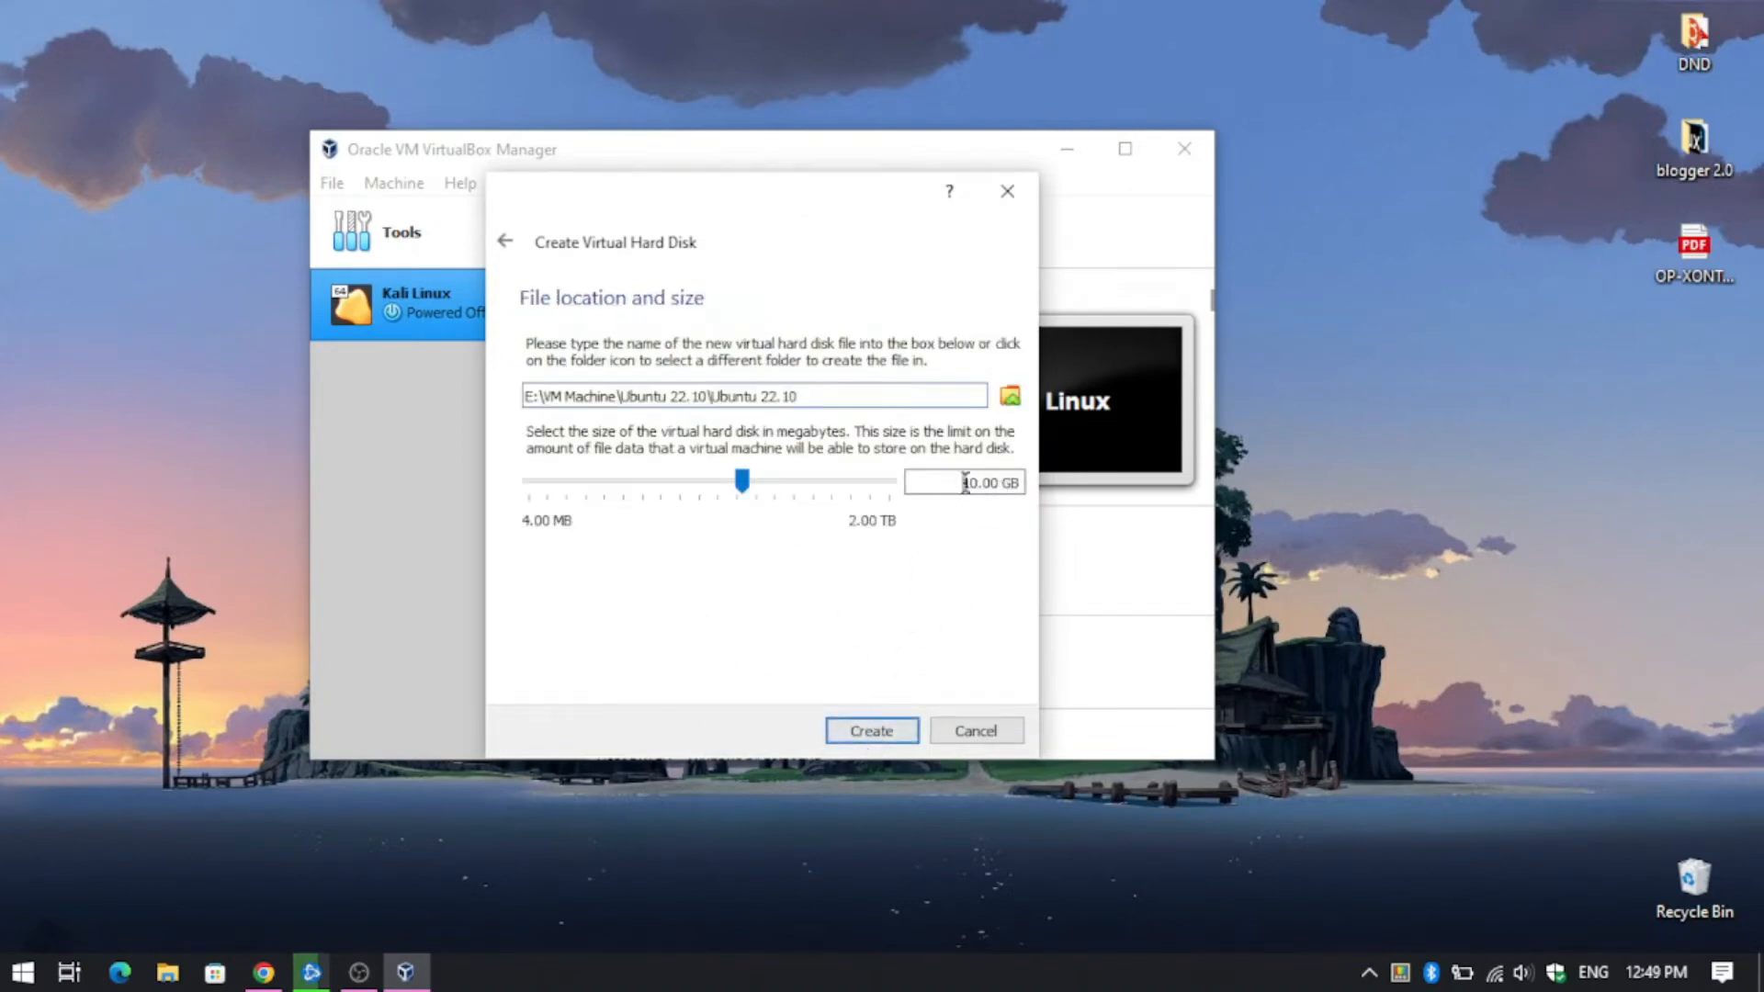
drag(963, 483, 1020, 487)
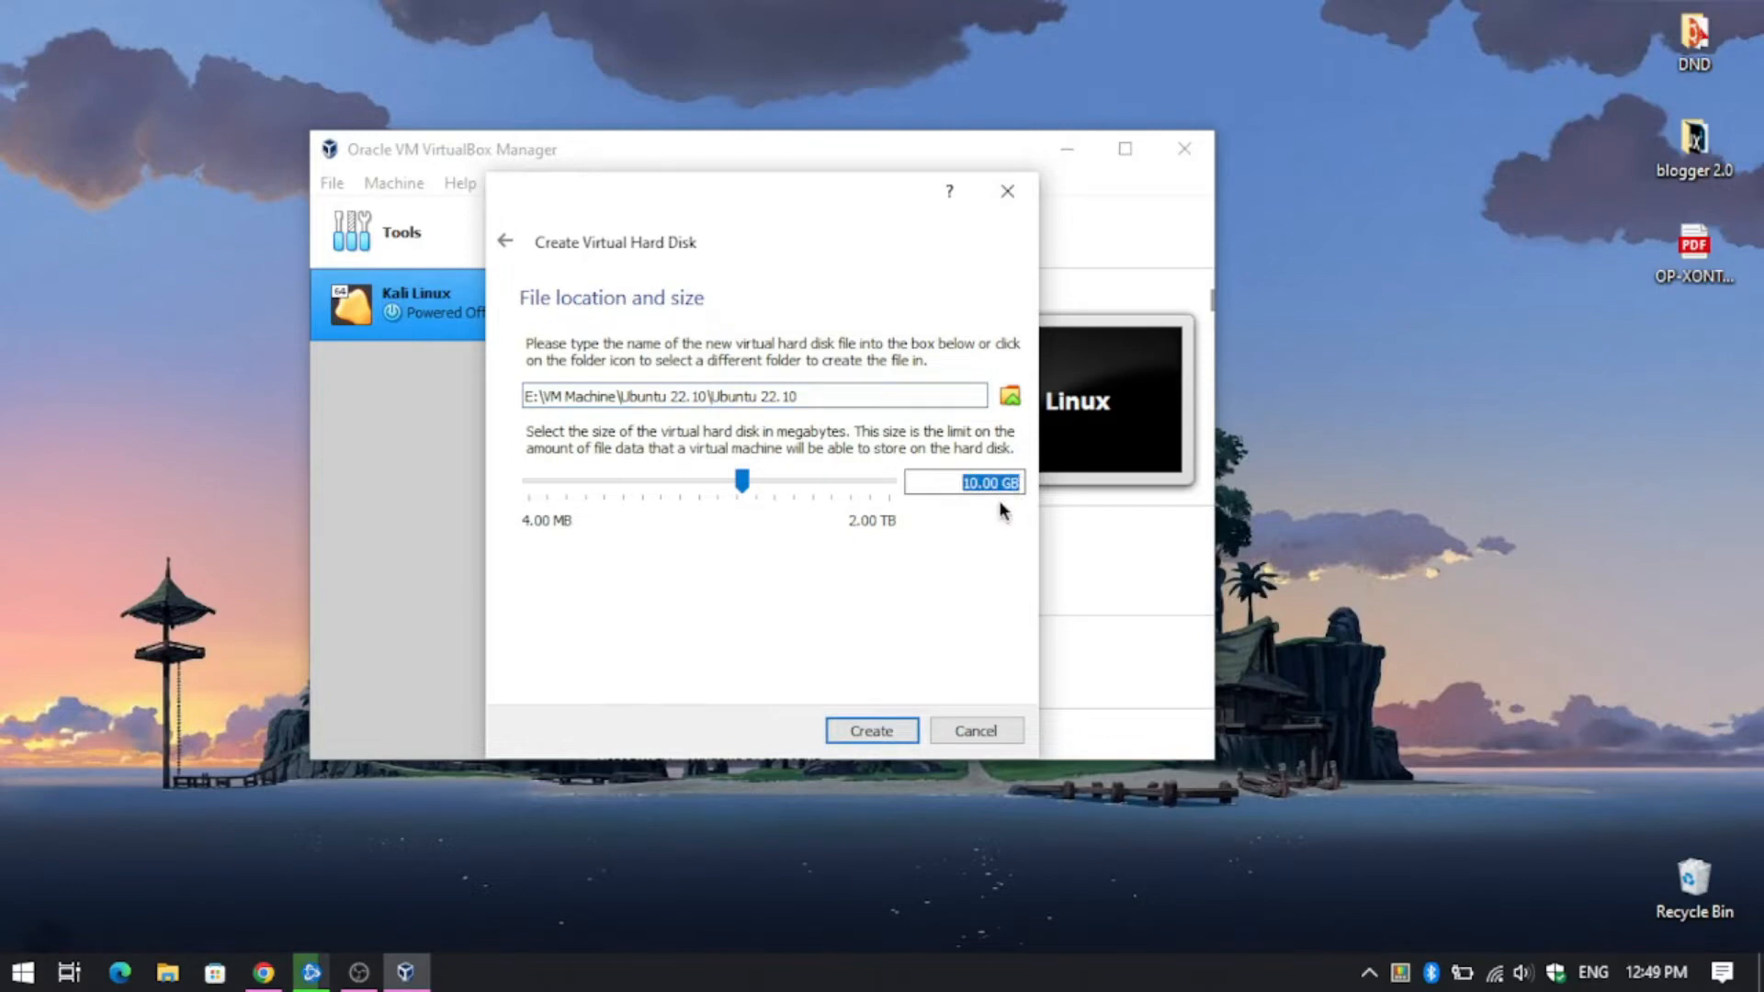
click(891, 731)
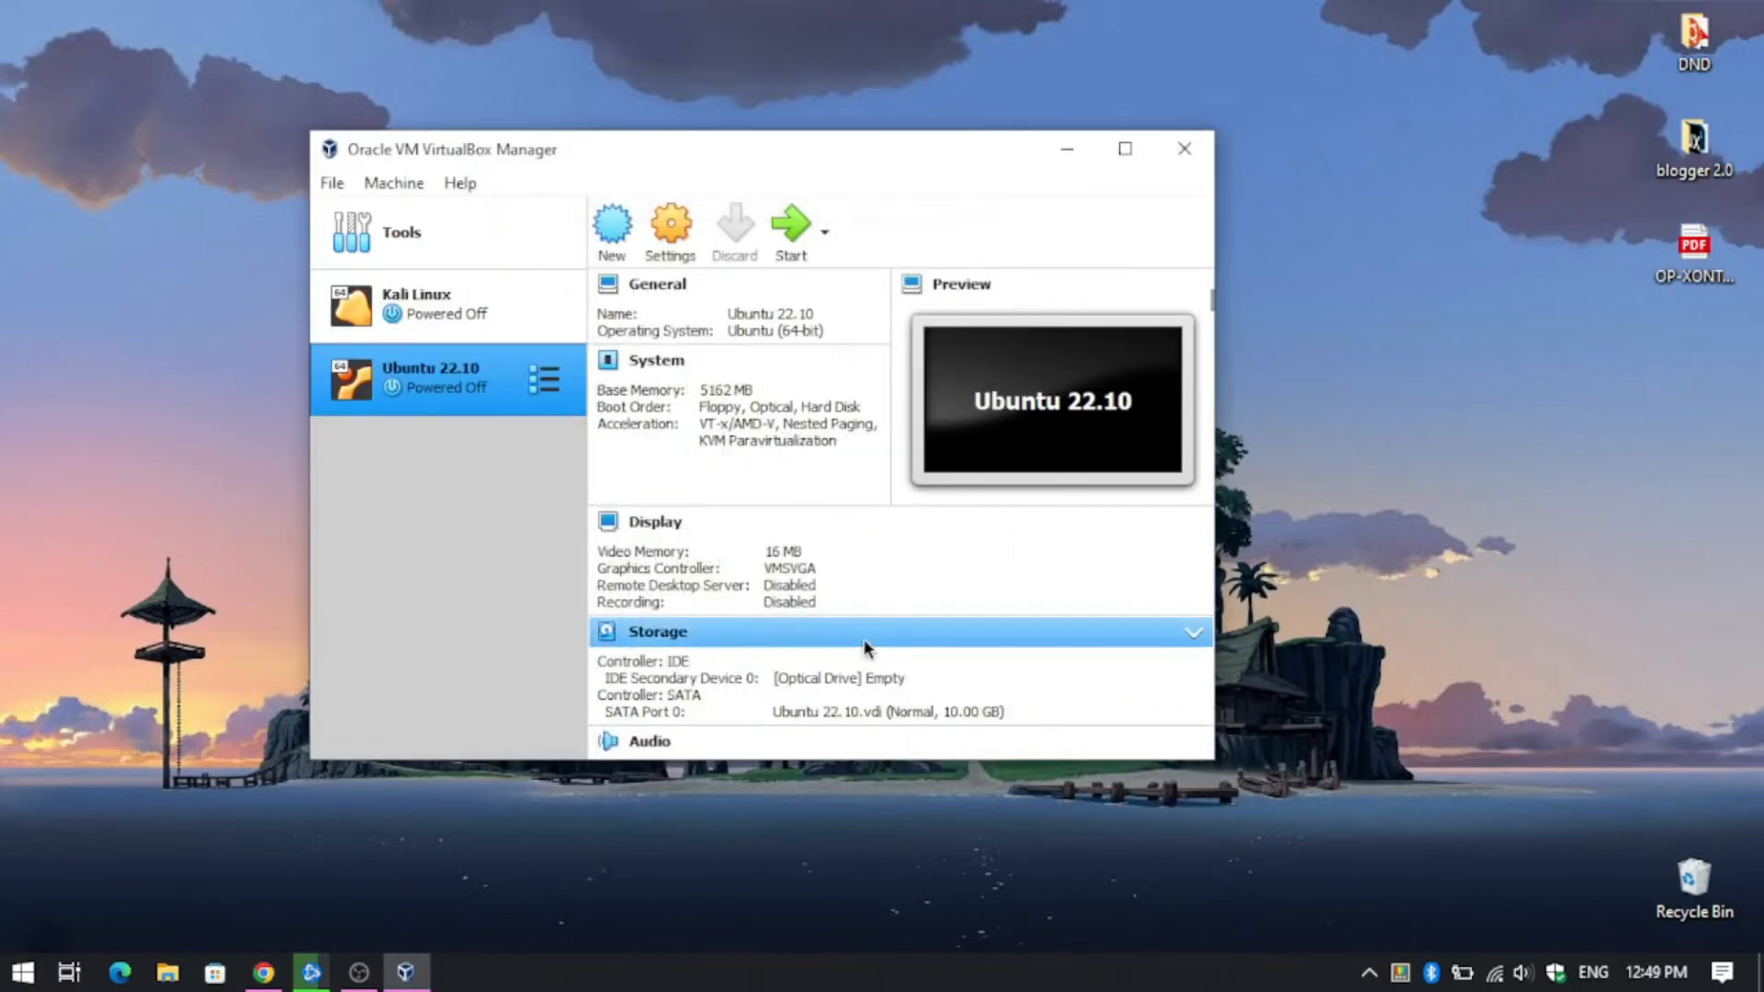
- In the VM's advanced general settings, make shared clipboard and drag-and-drop bidirectional
click(669, 231)
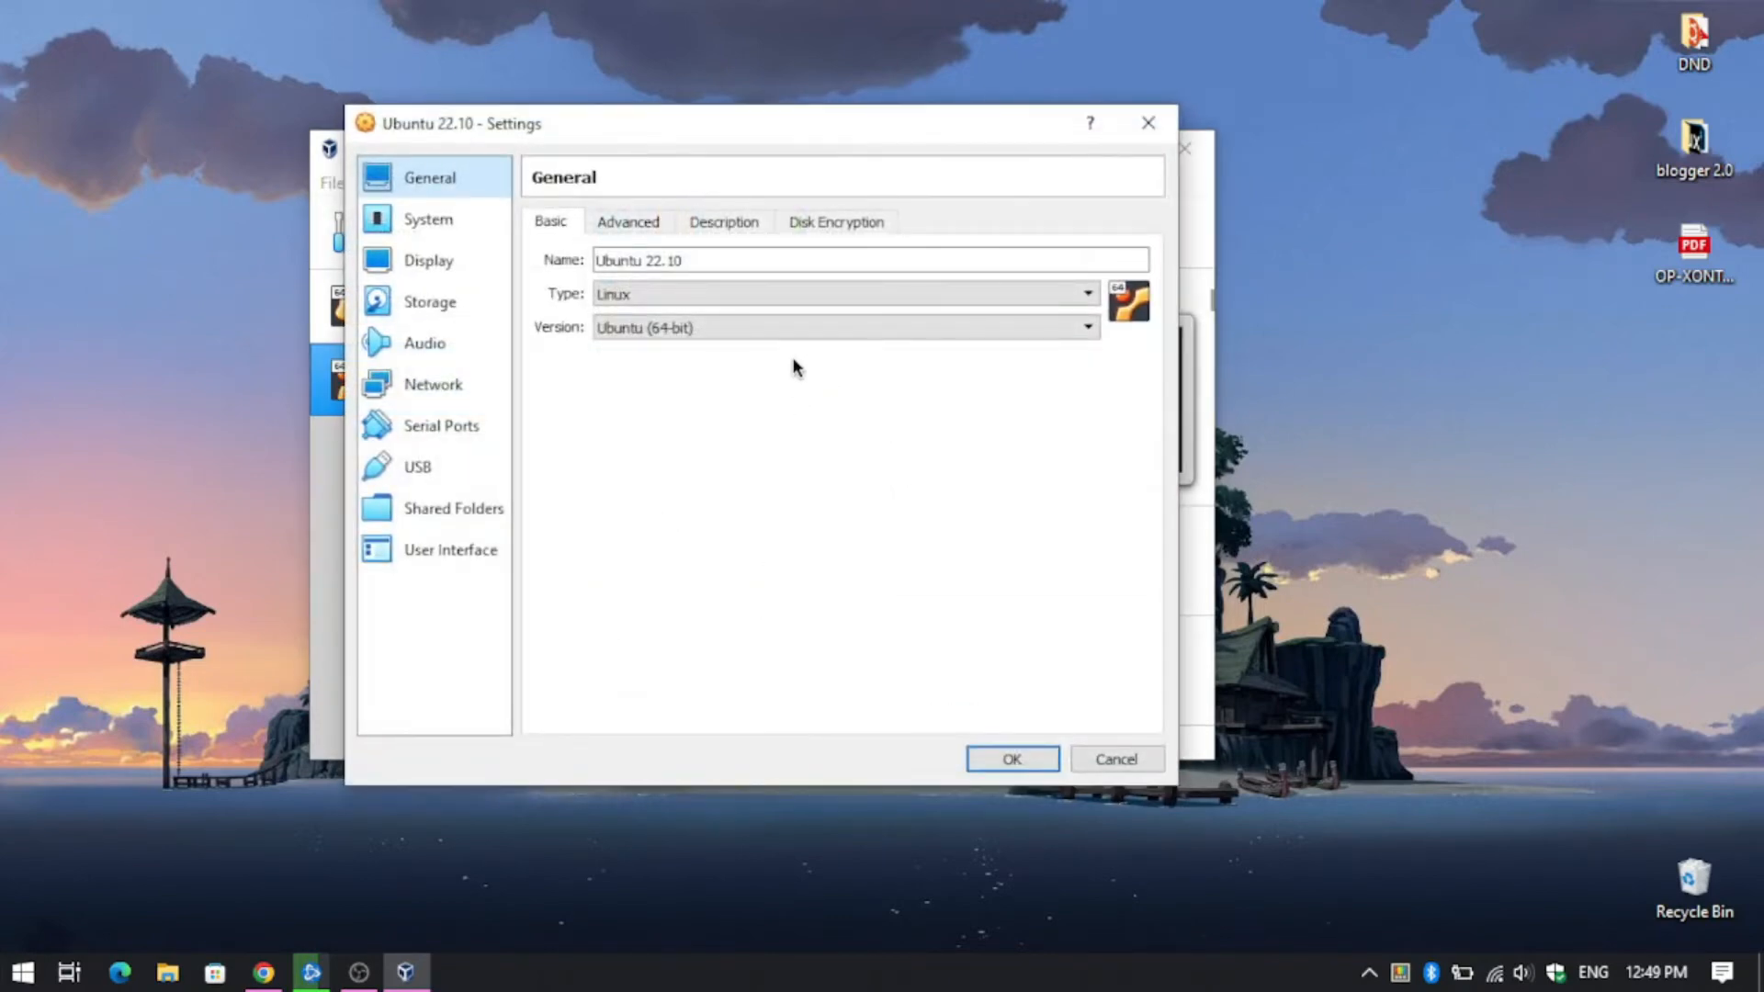
click(642, 221)
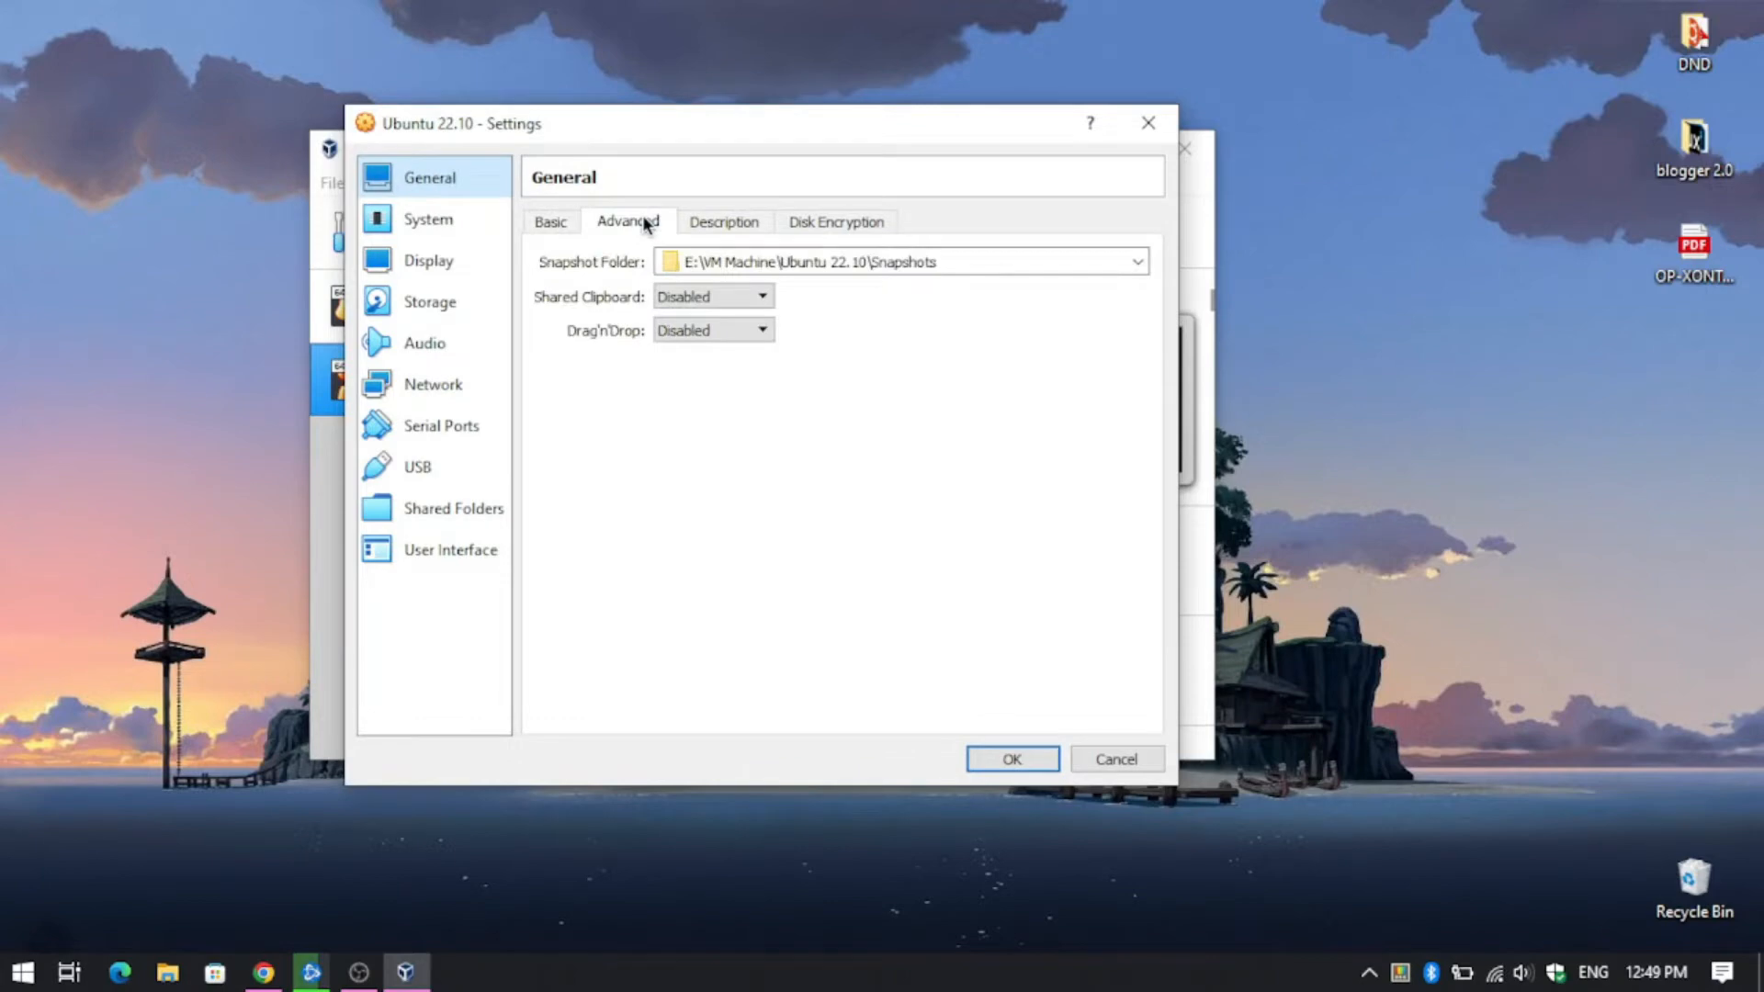
click(725, 296)
click(725, 363)
click(701, 329)
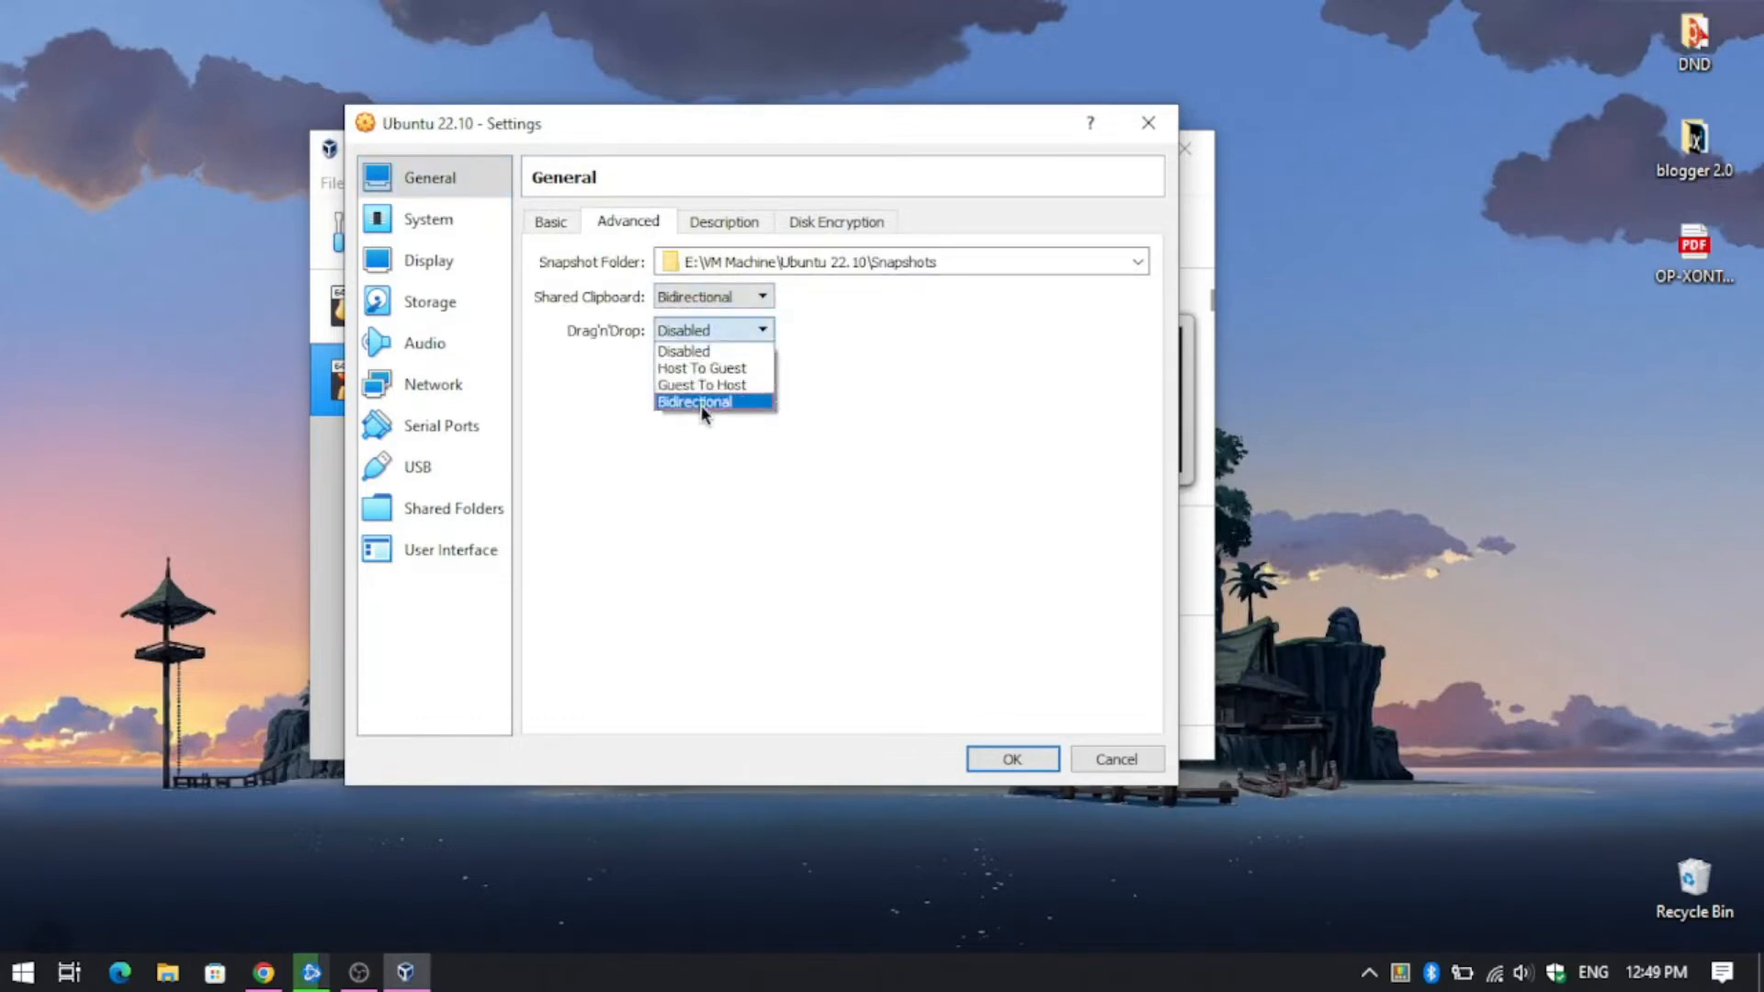
click(710, 401)
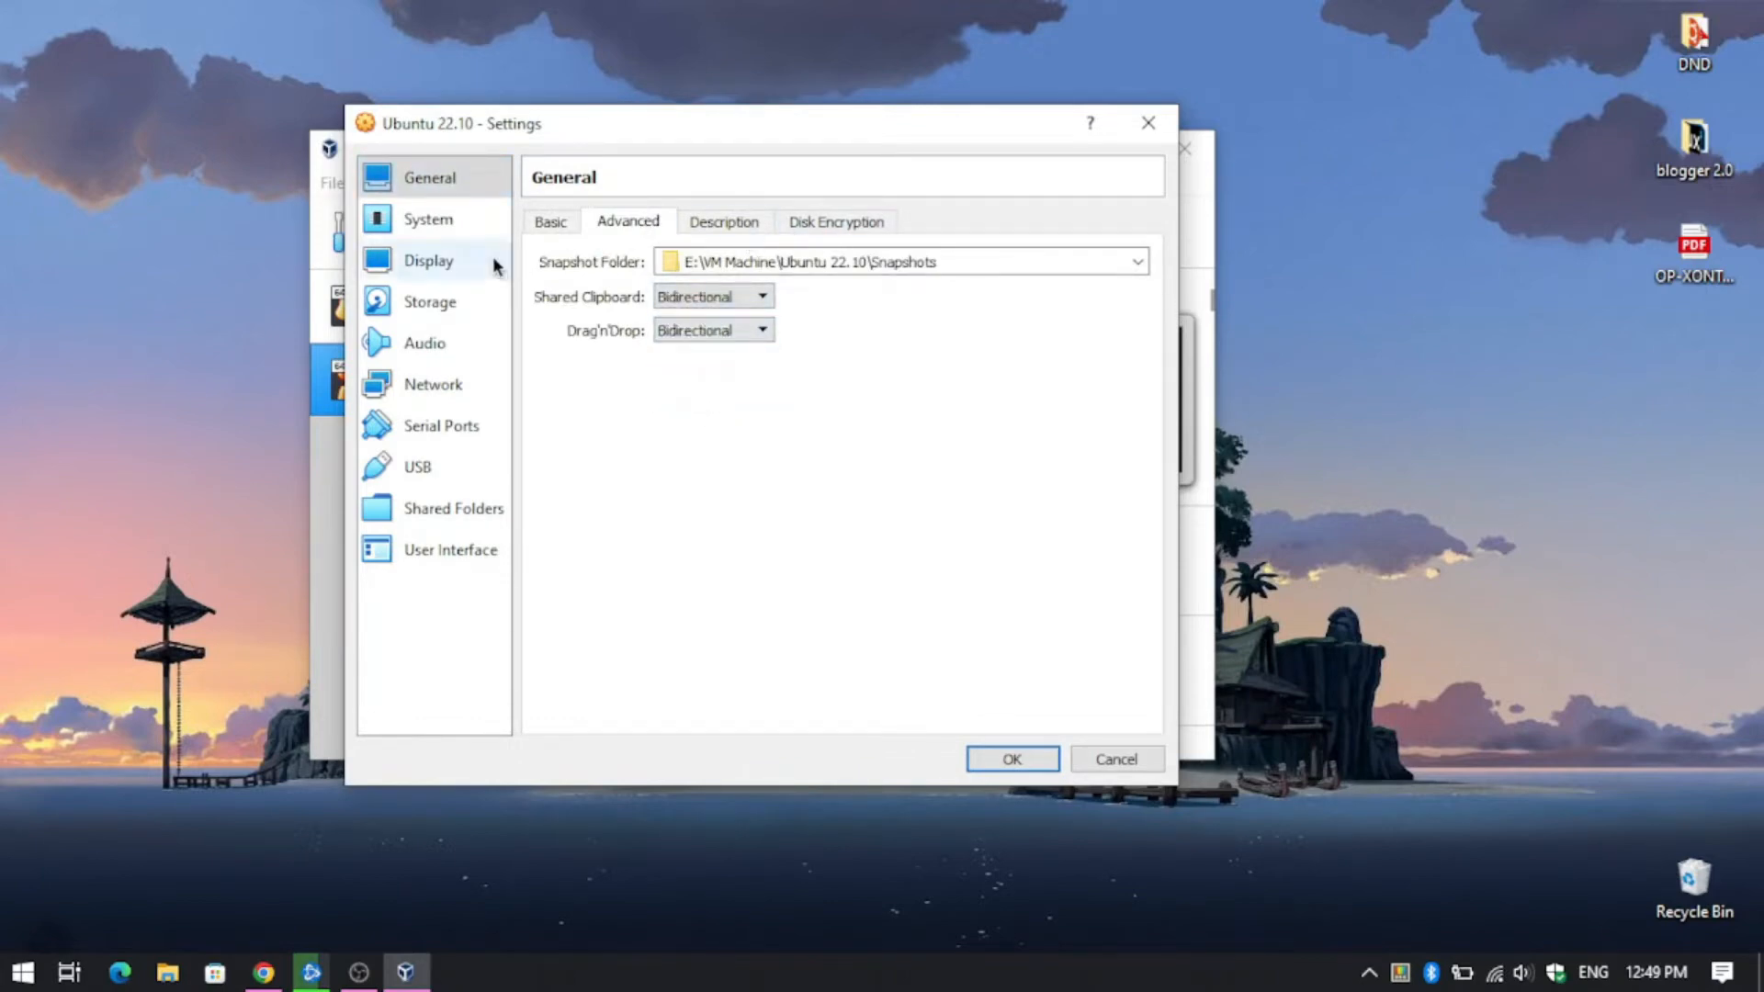
click(534, 226)
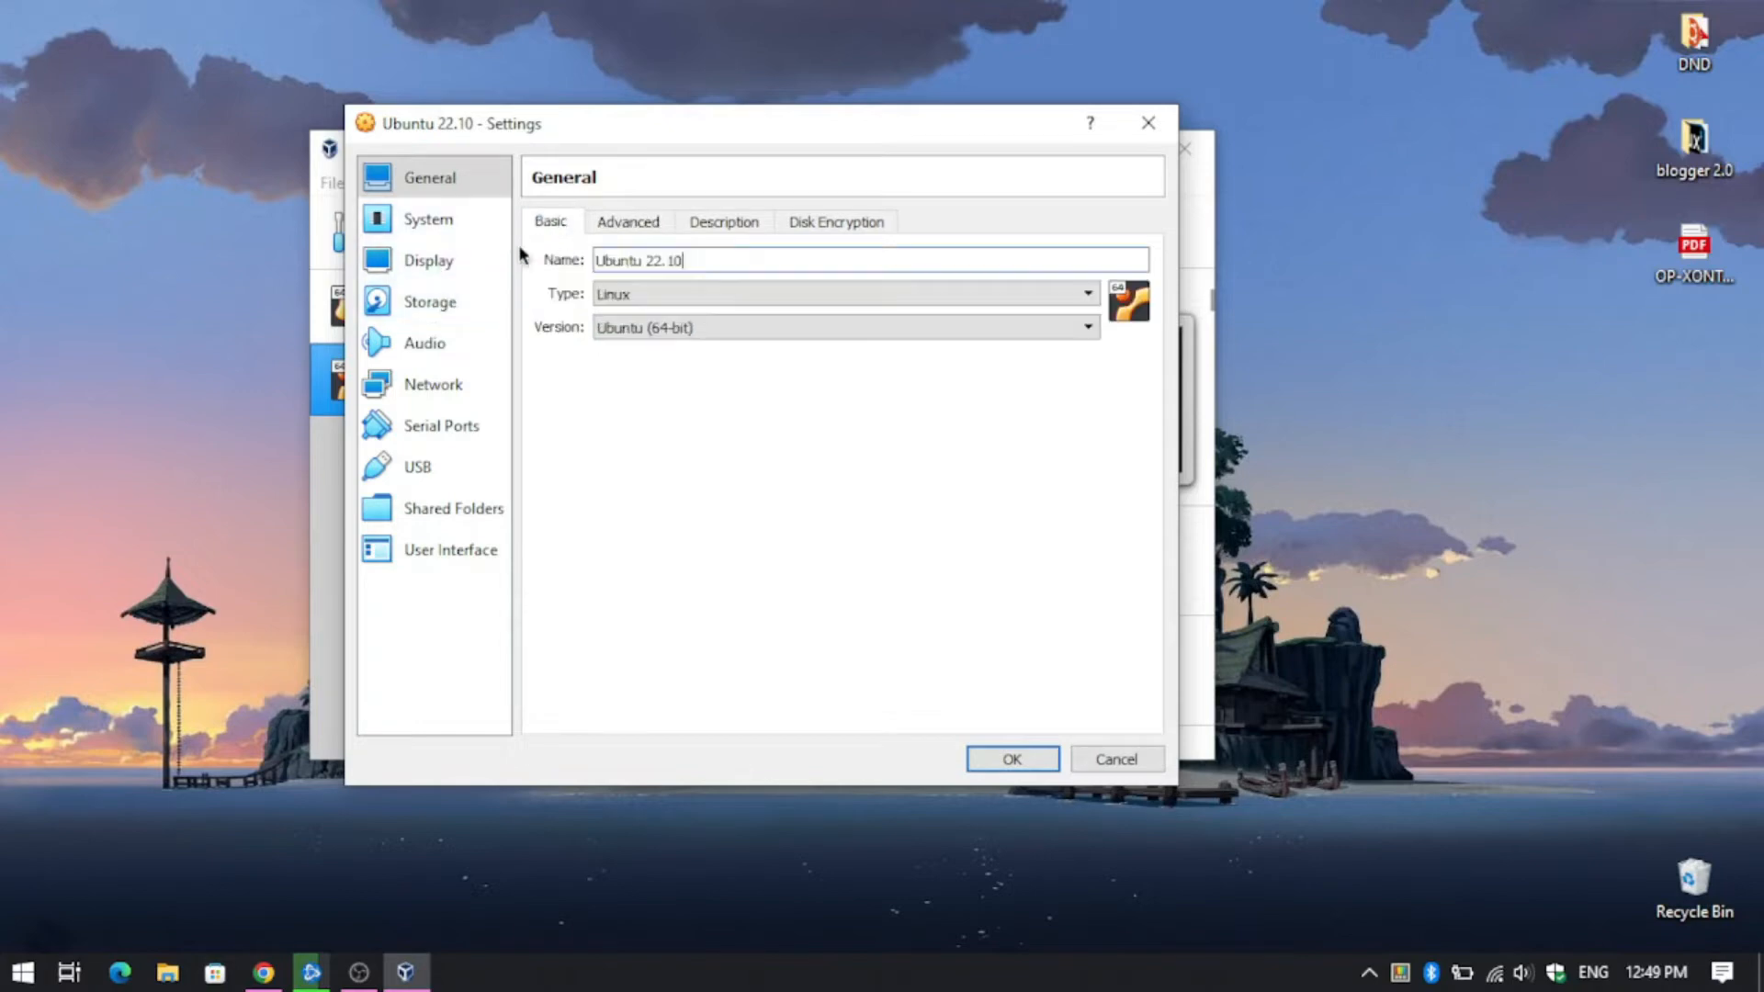
- In System settings, select Floppy in the boot order and assign 2 processors
click(435, 222)
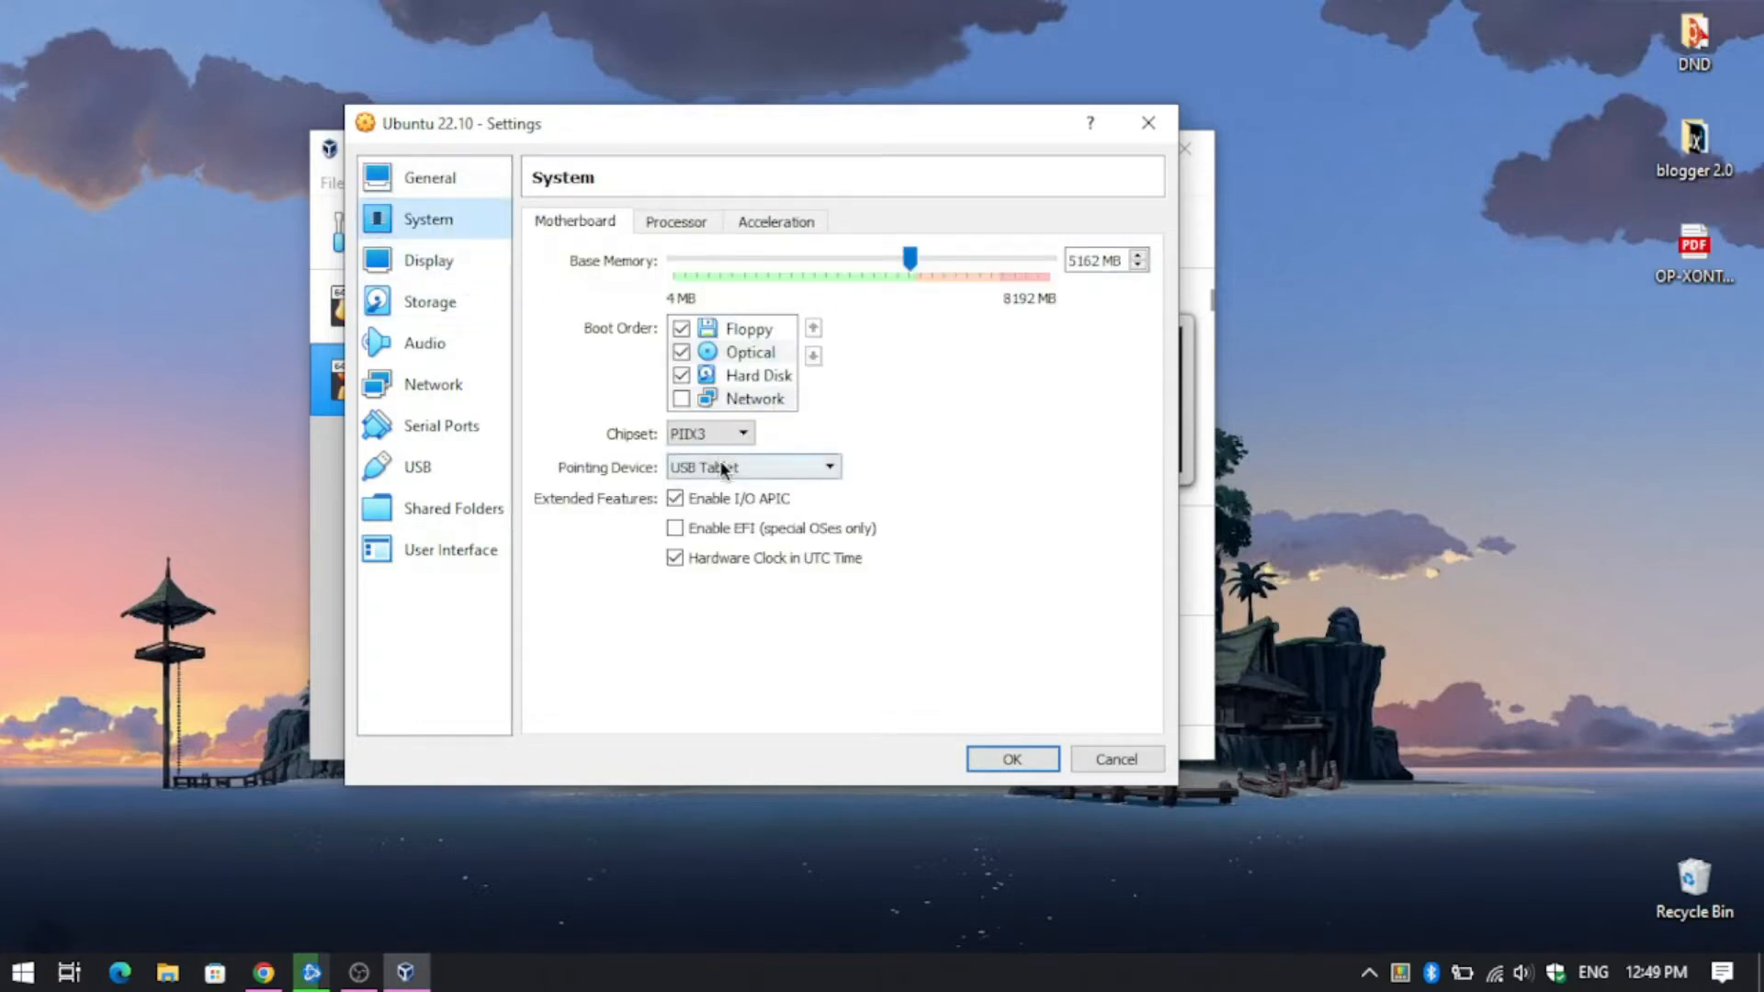
click(735, 329)
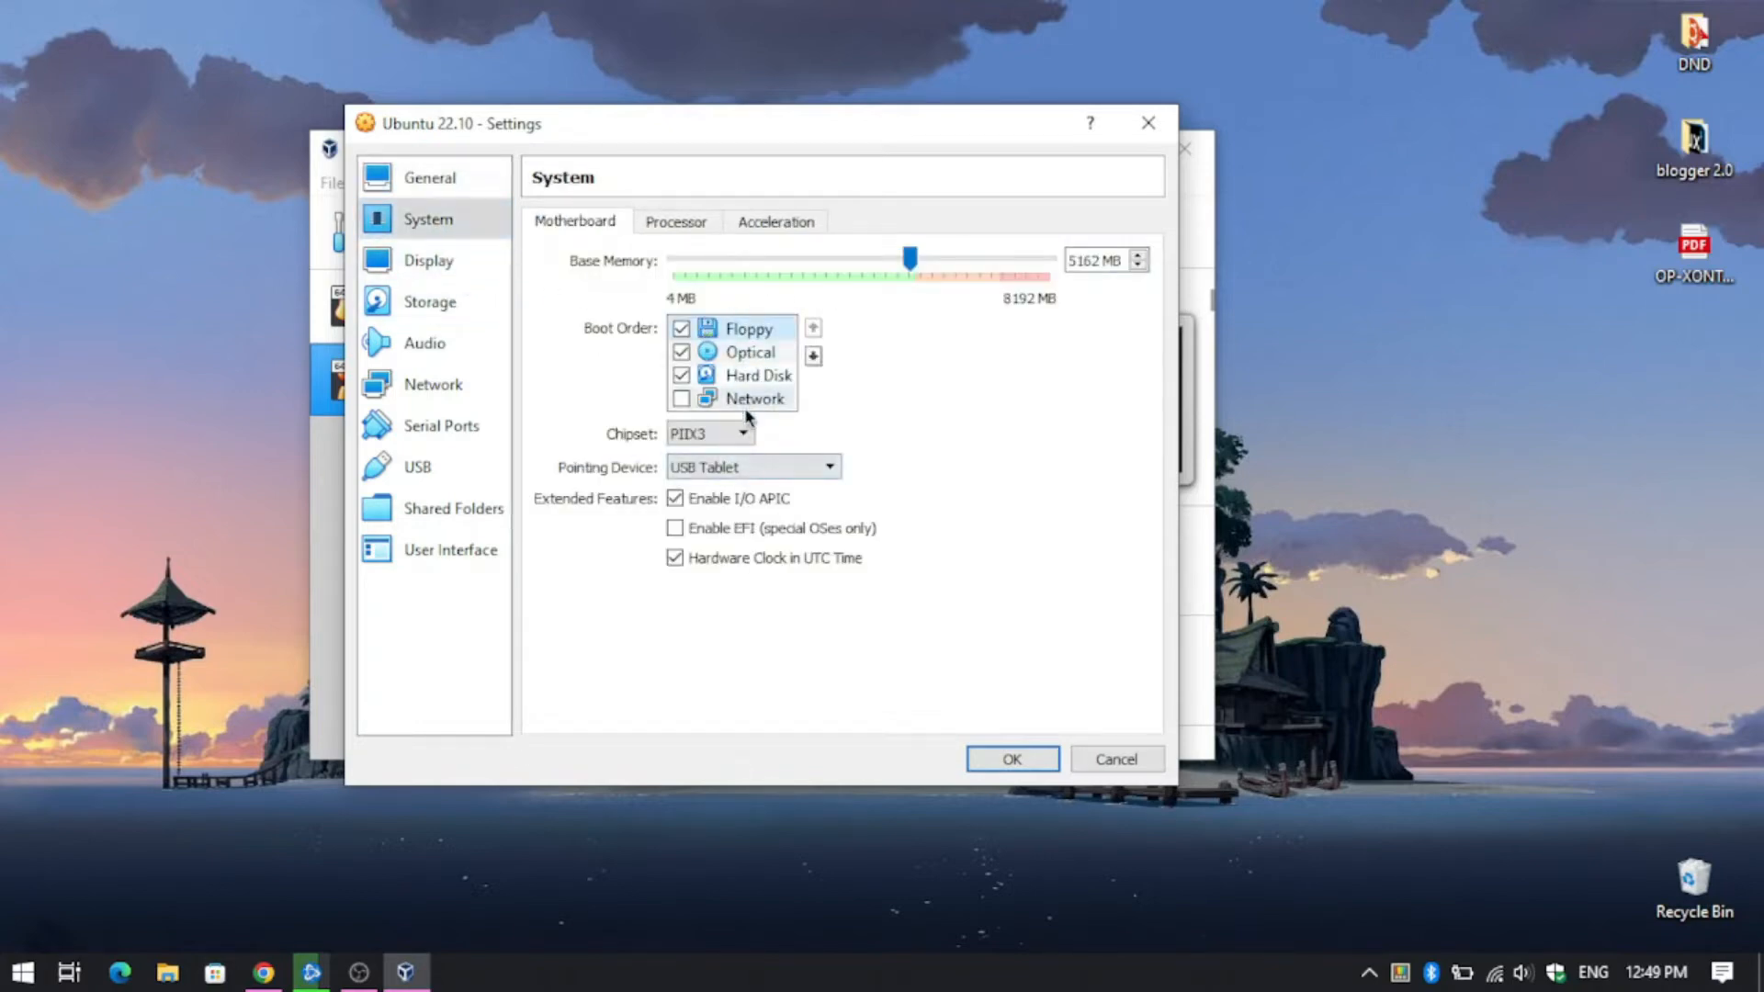
click(675, 223)
click(766, 263)
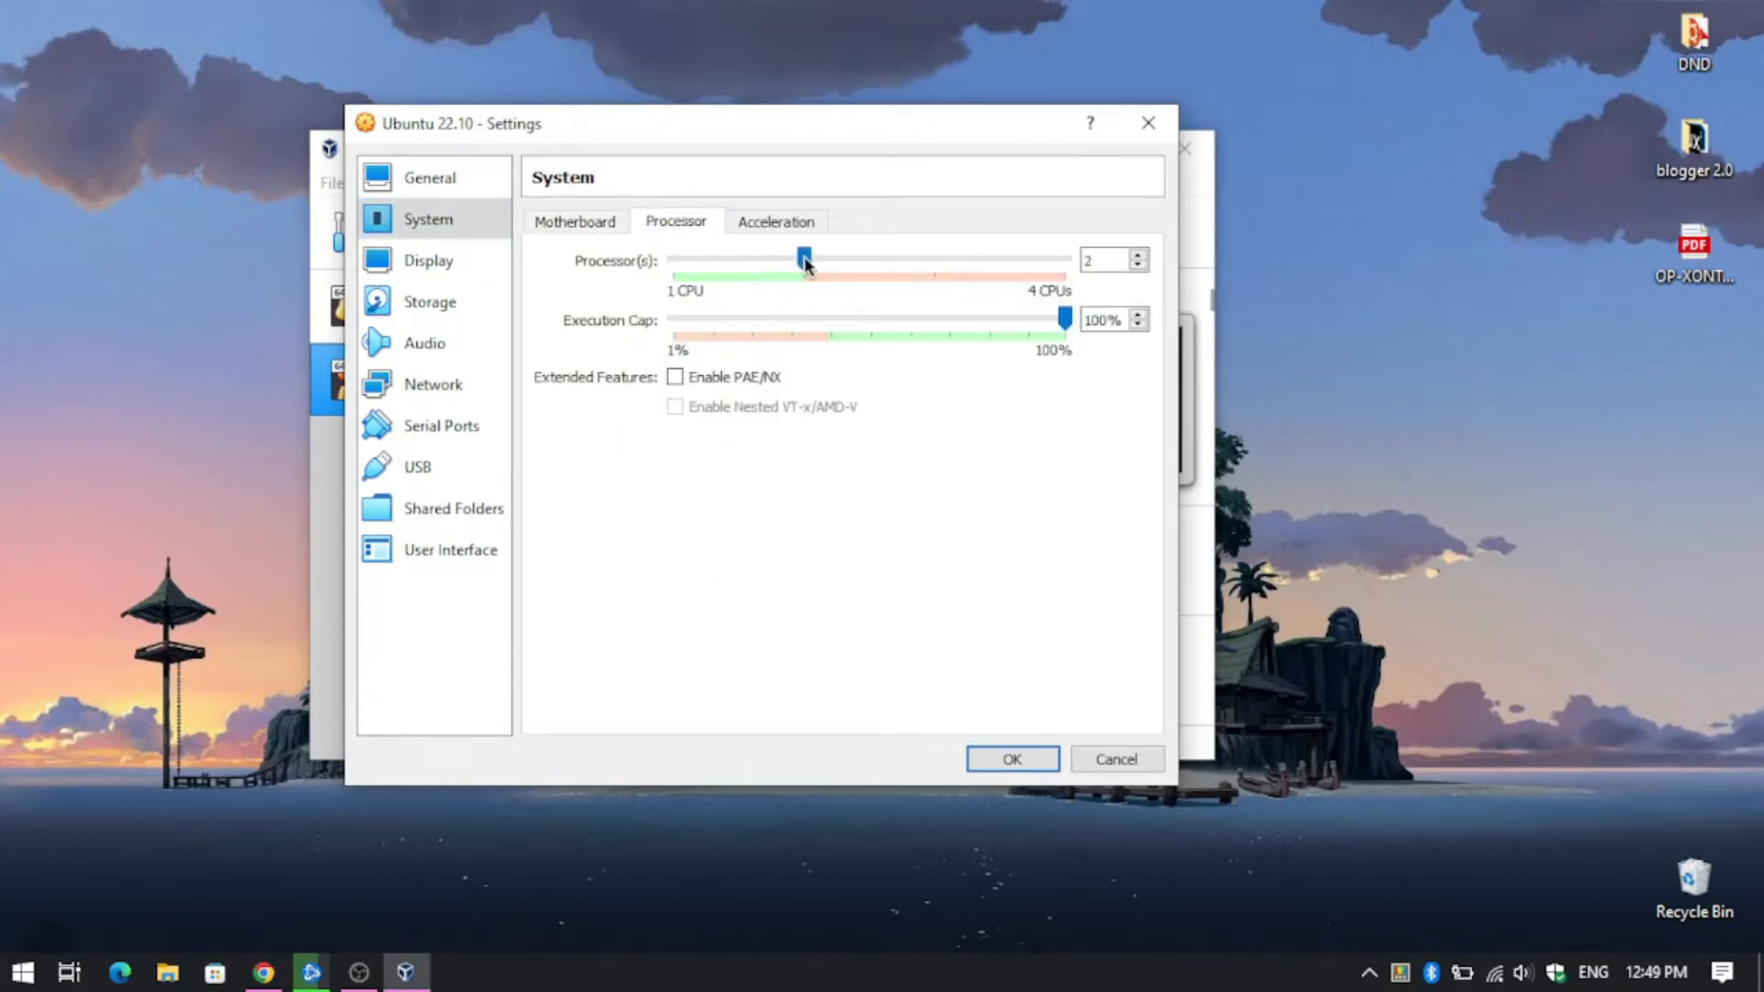
click(788, 225)
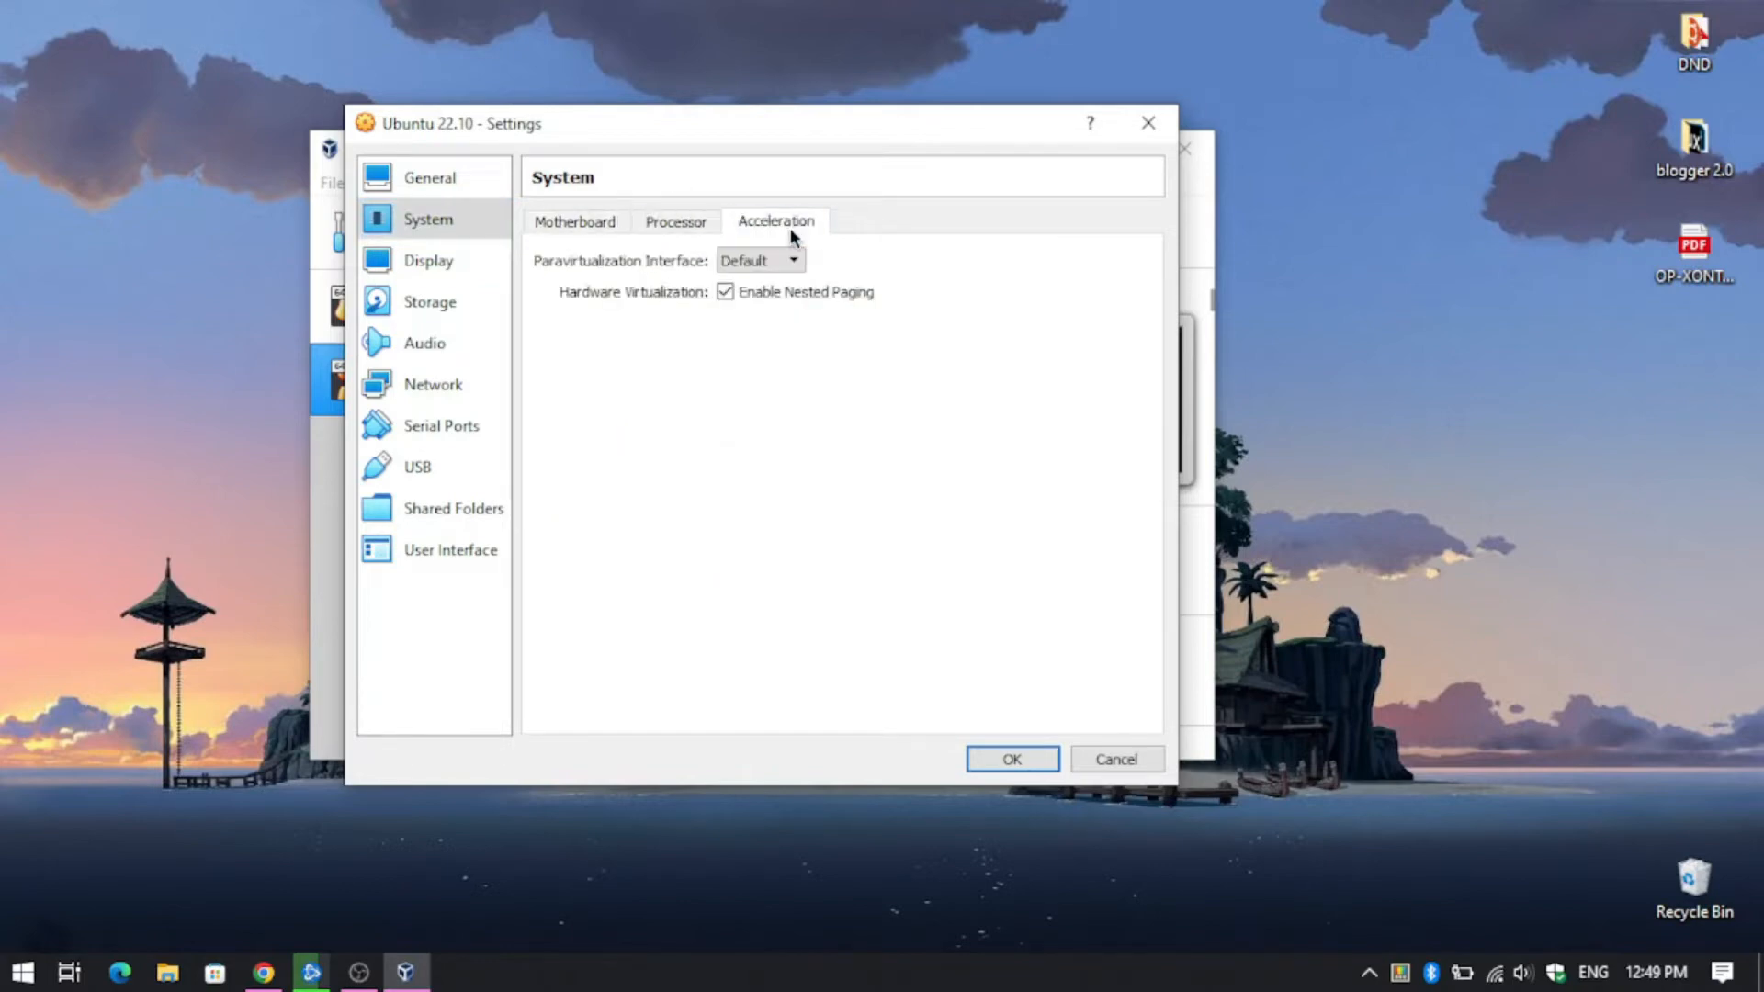
click(593, 218)
- Set video memory to 128 MB, review storage, audio and shared folders, and save
click(465, 268)
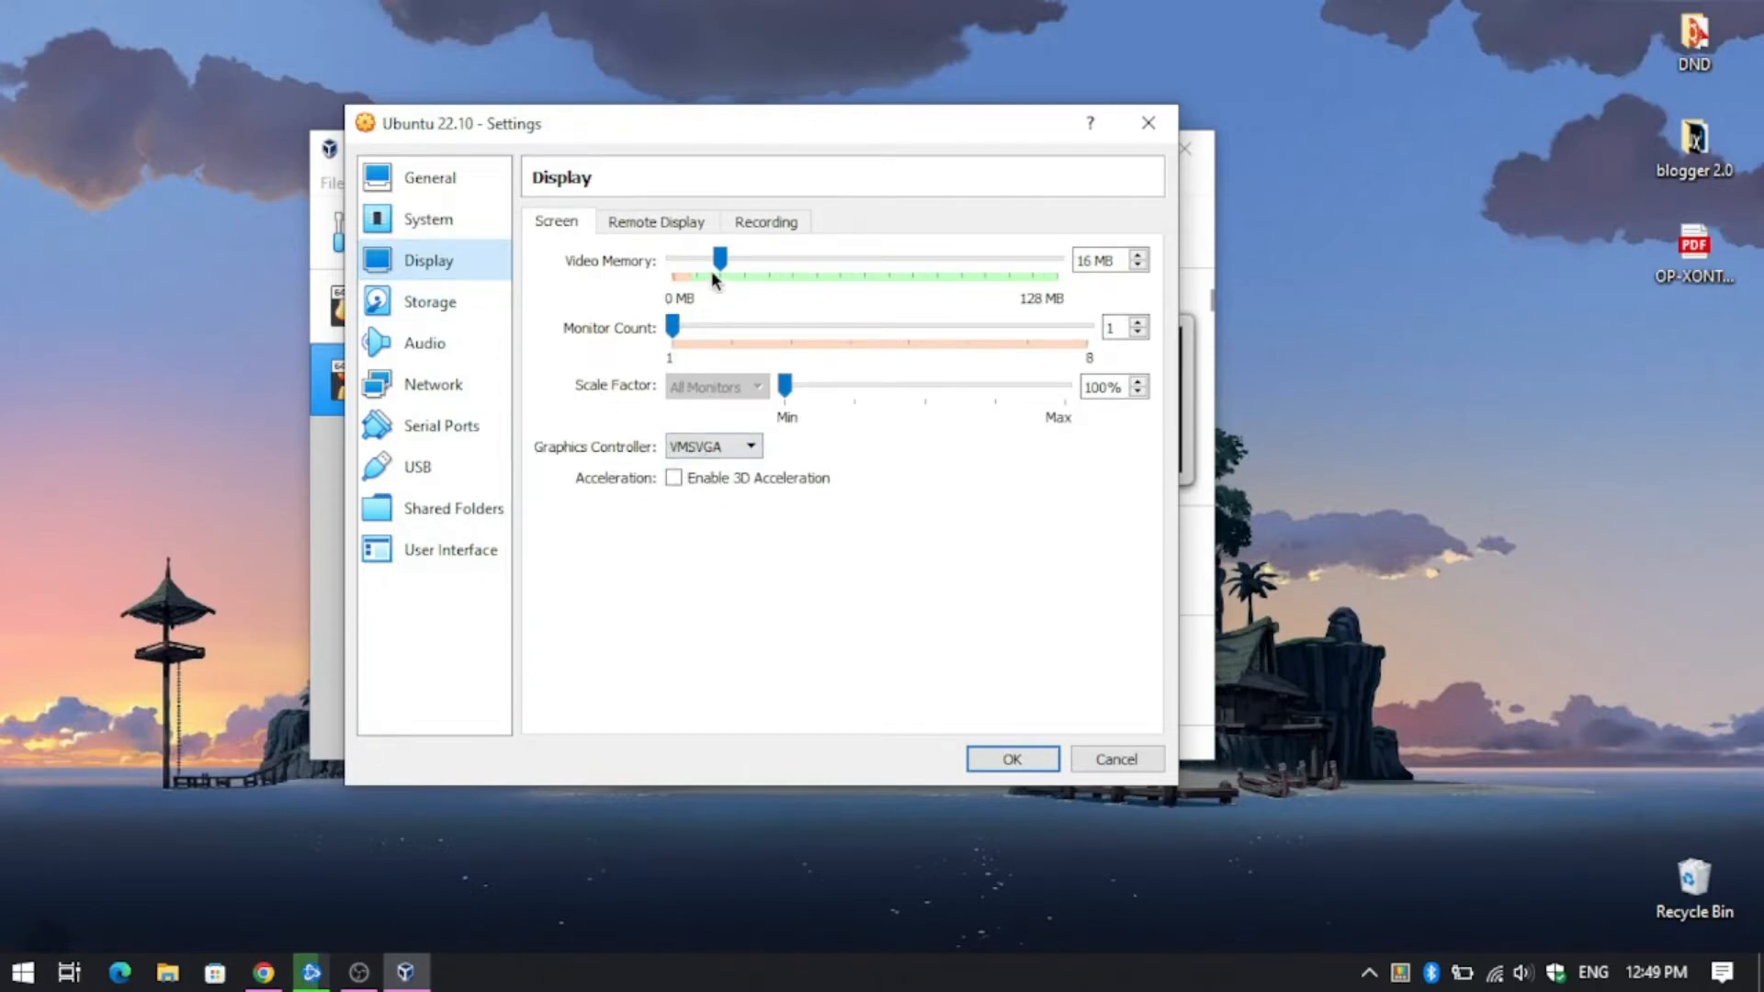
drag(720, 263, 1016, 278)
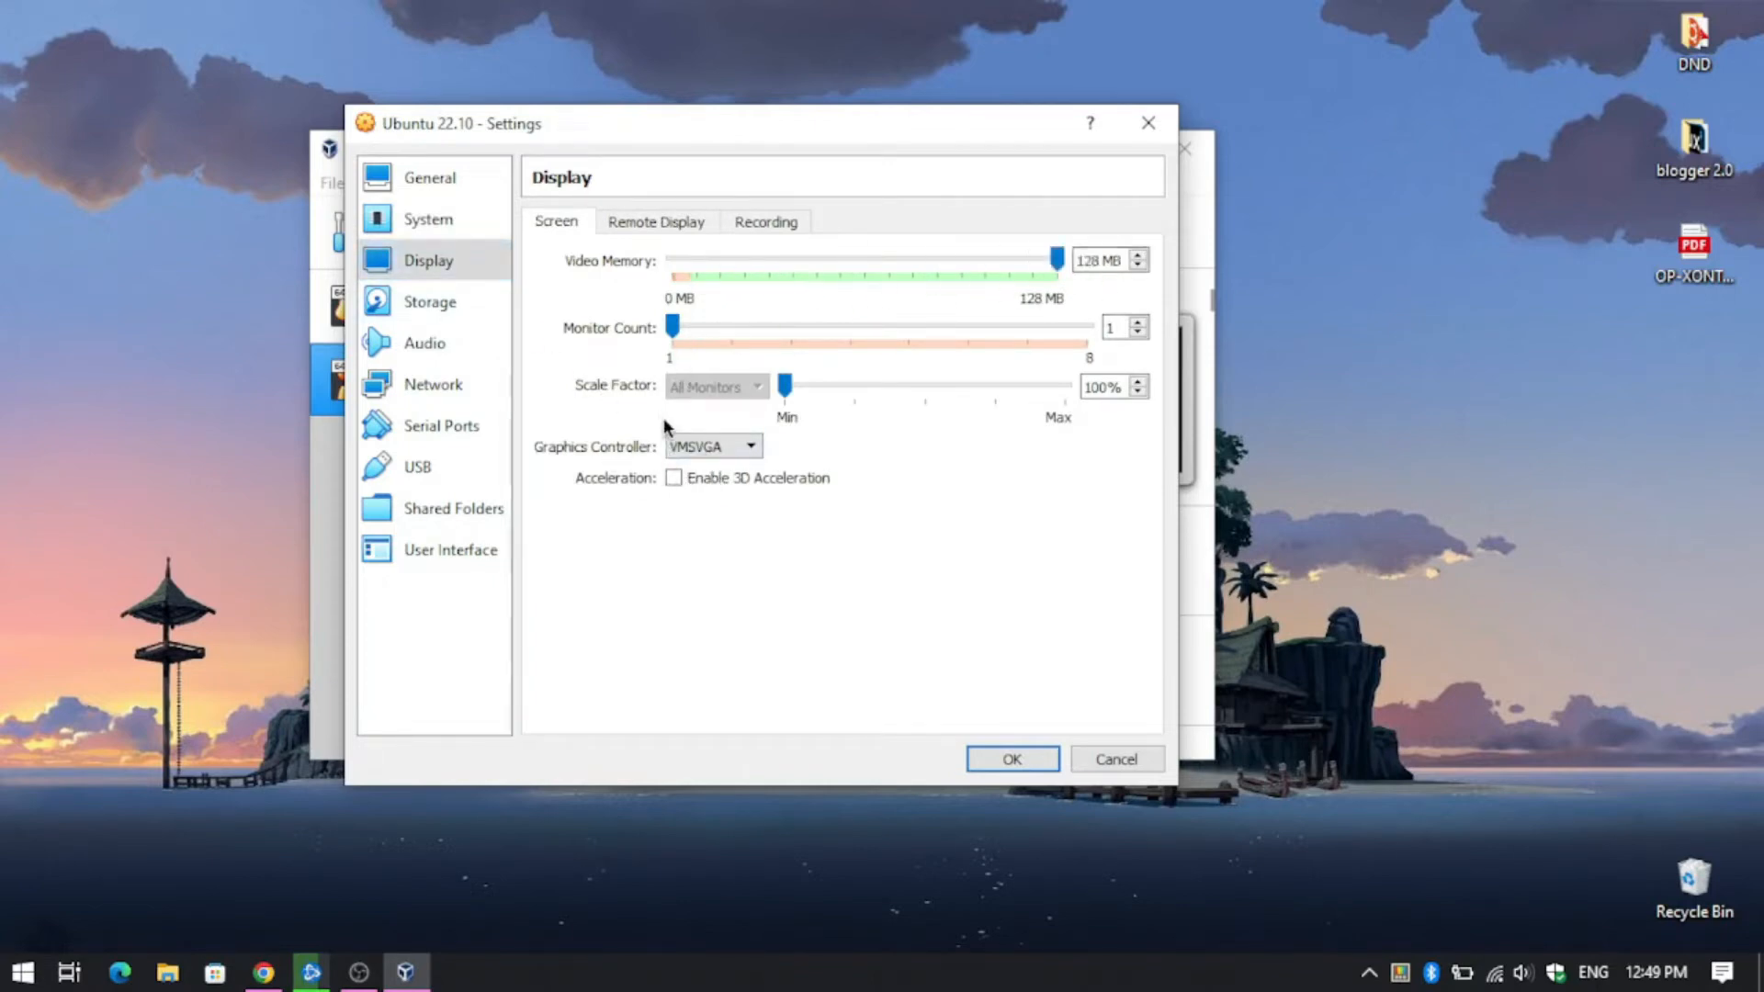
click(417, 301)
click(438, 340)
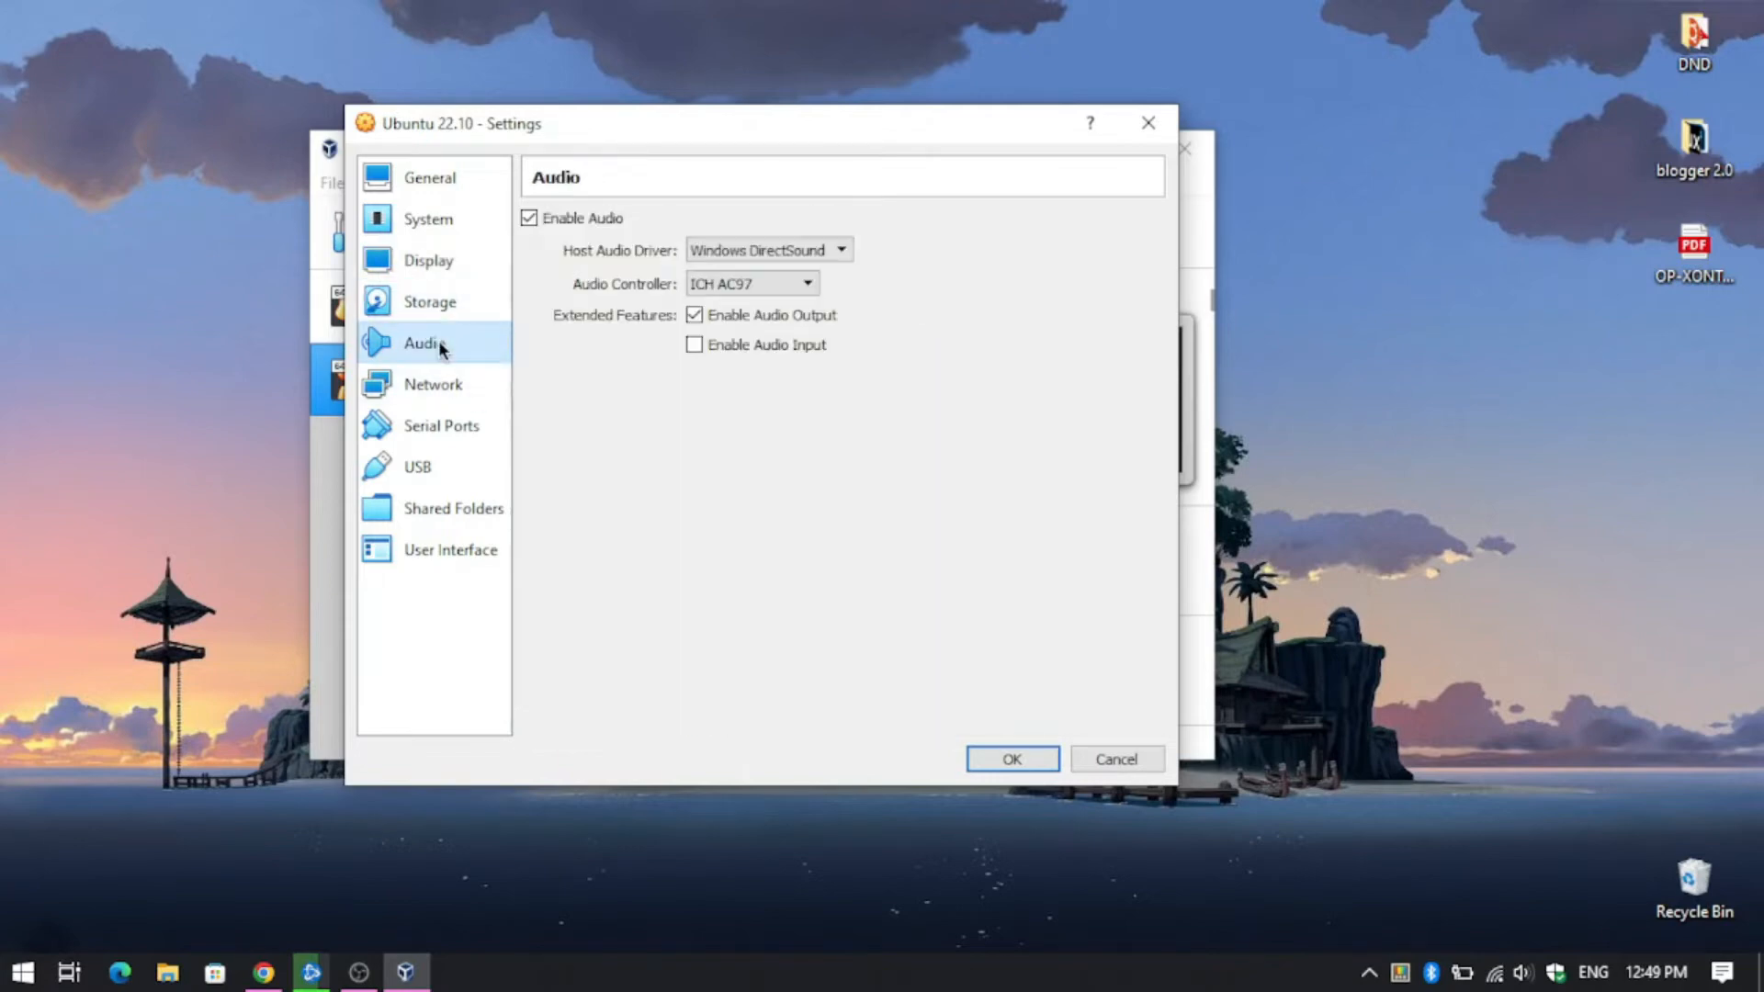
click(467, 508)
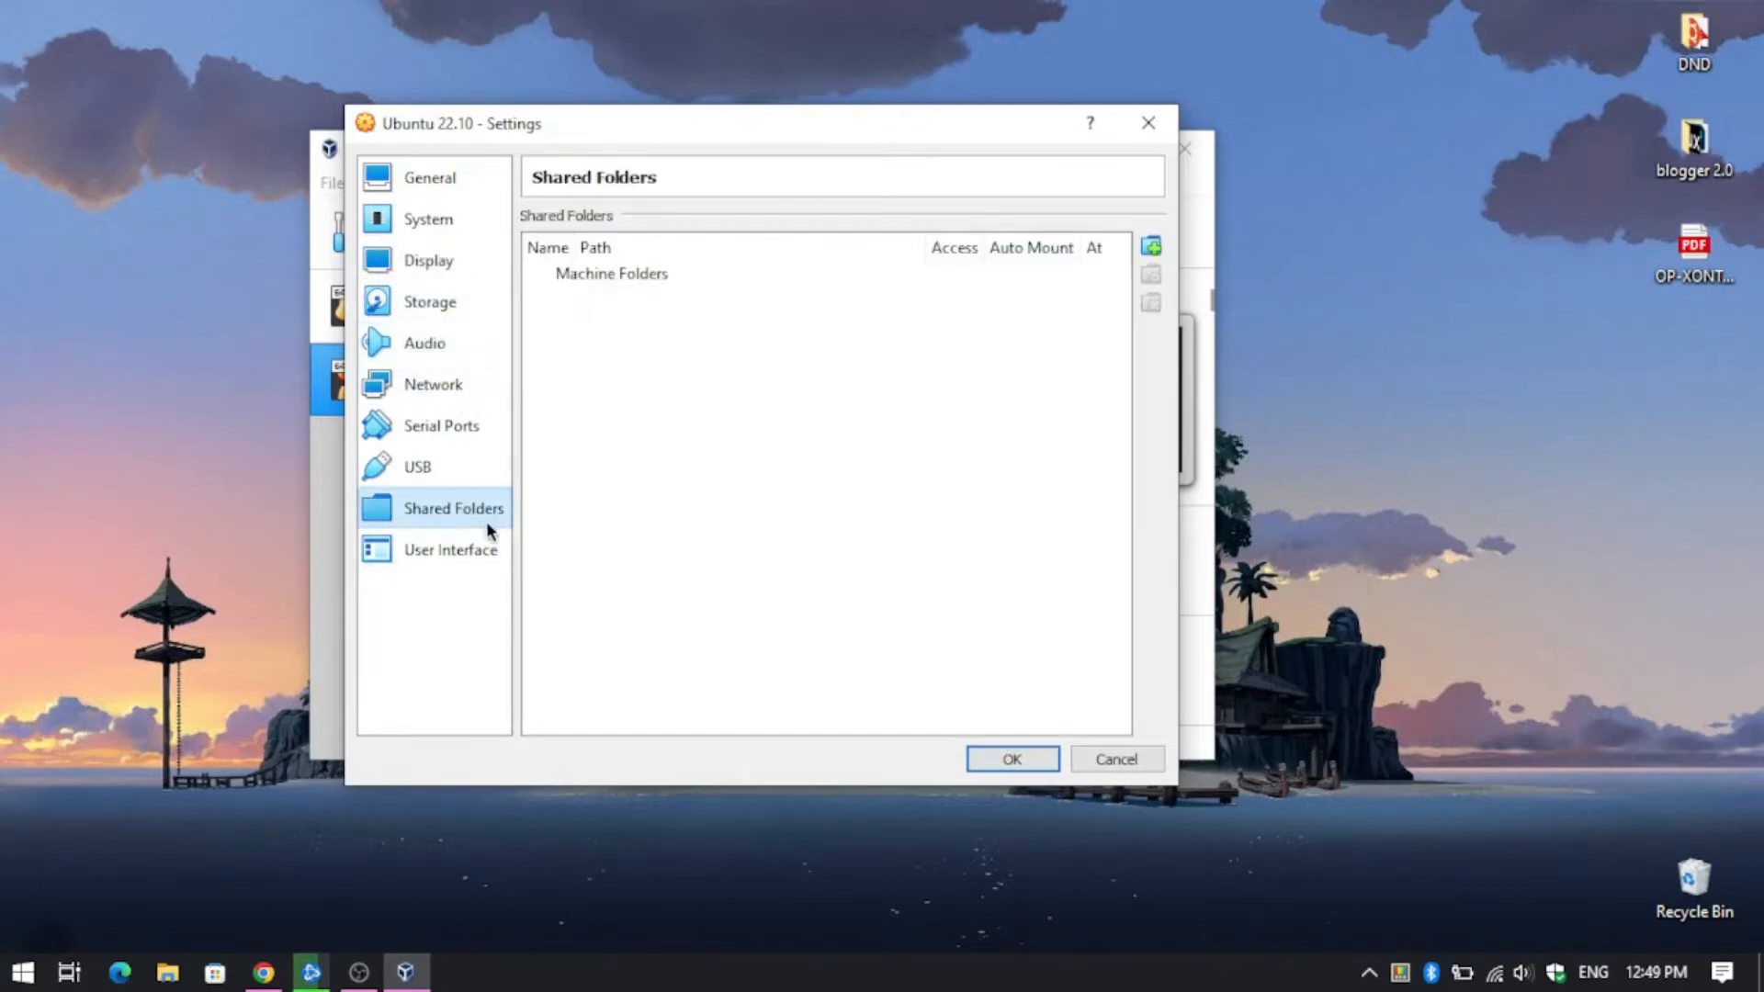
click(1011, 759)
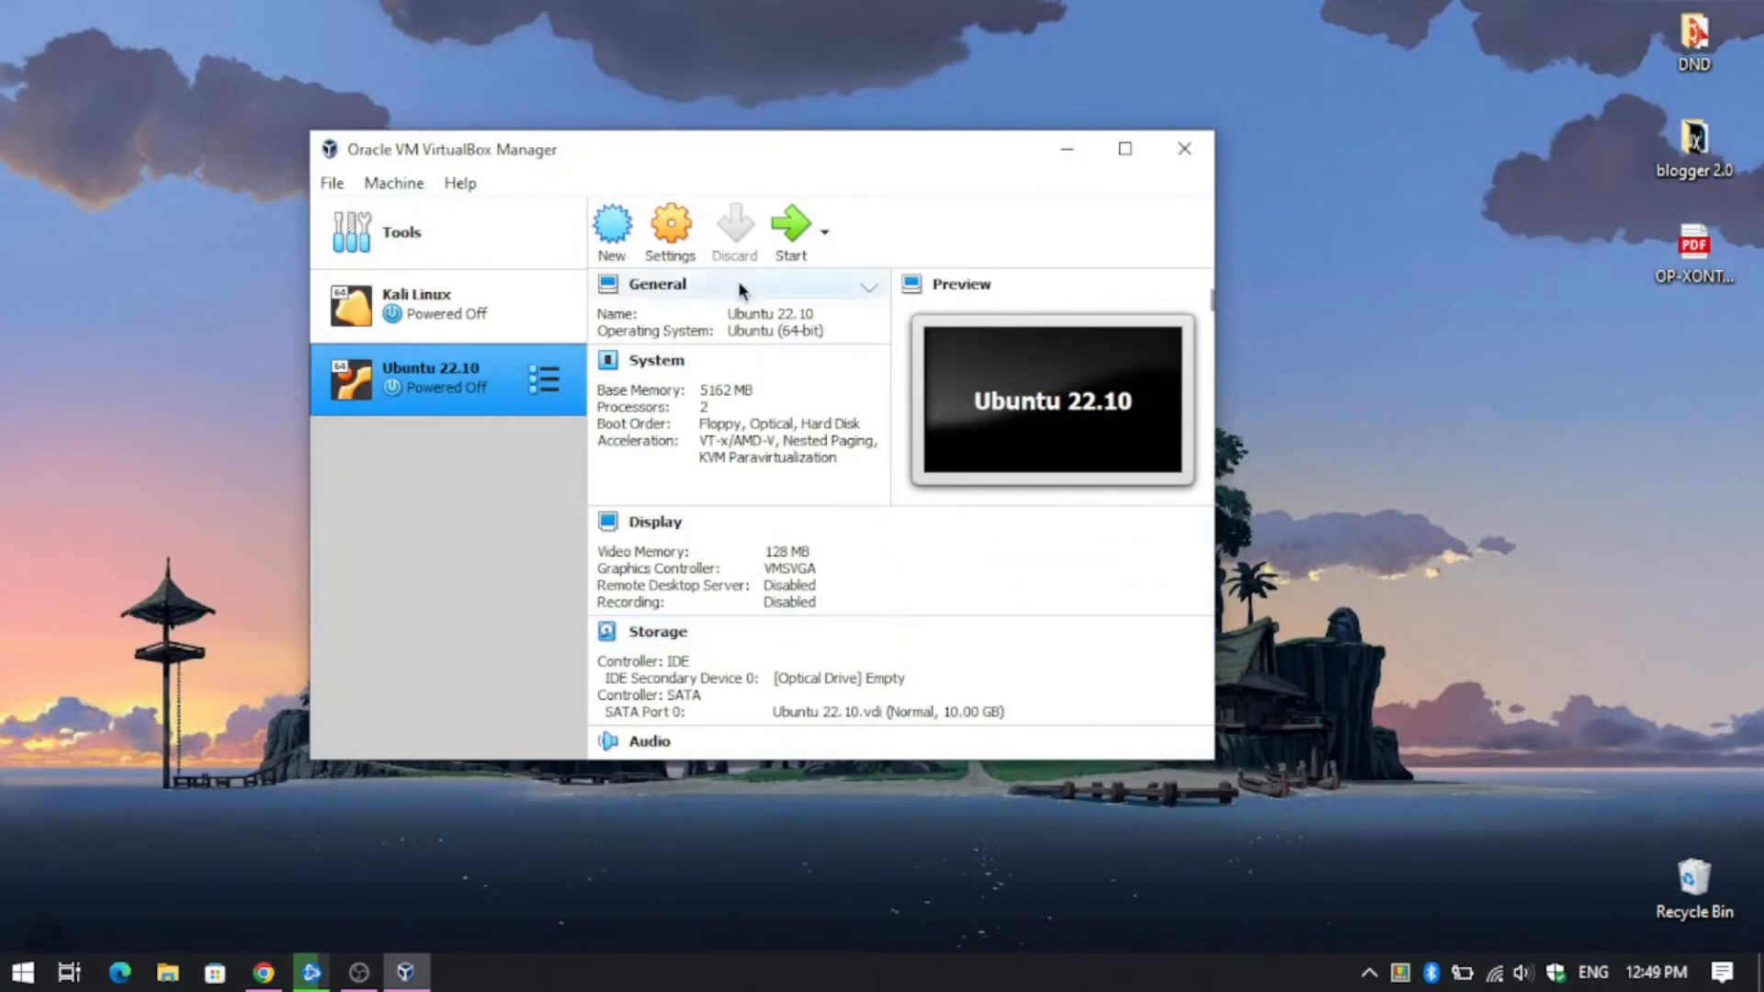
- Raise the Ubuntu 22.10 VM's video memory to 256 MB from the Display details
click(788, 552)
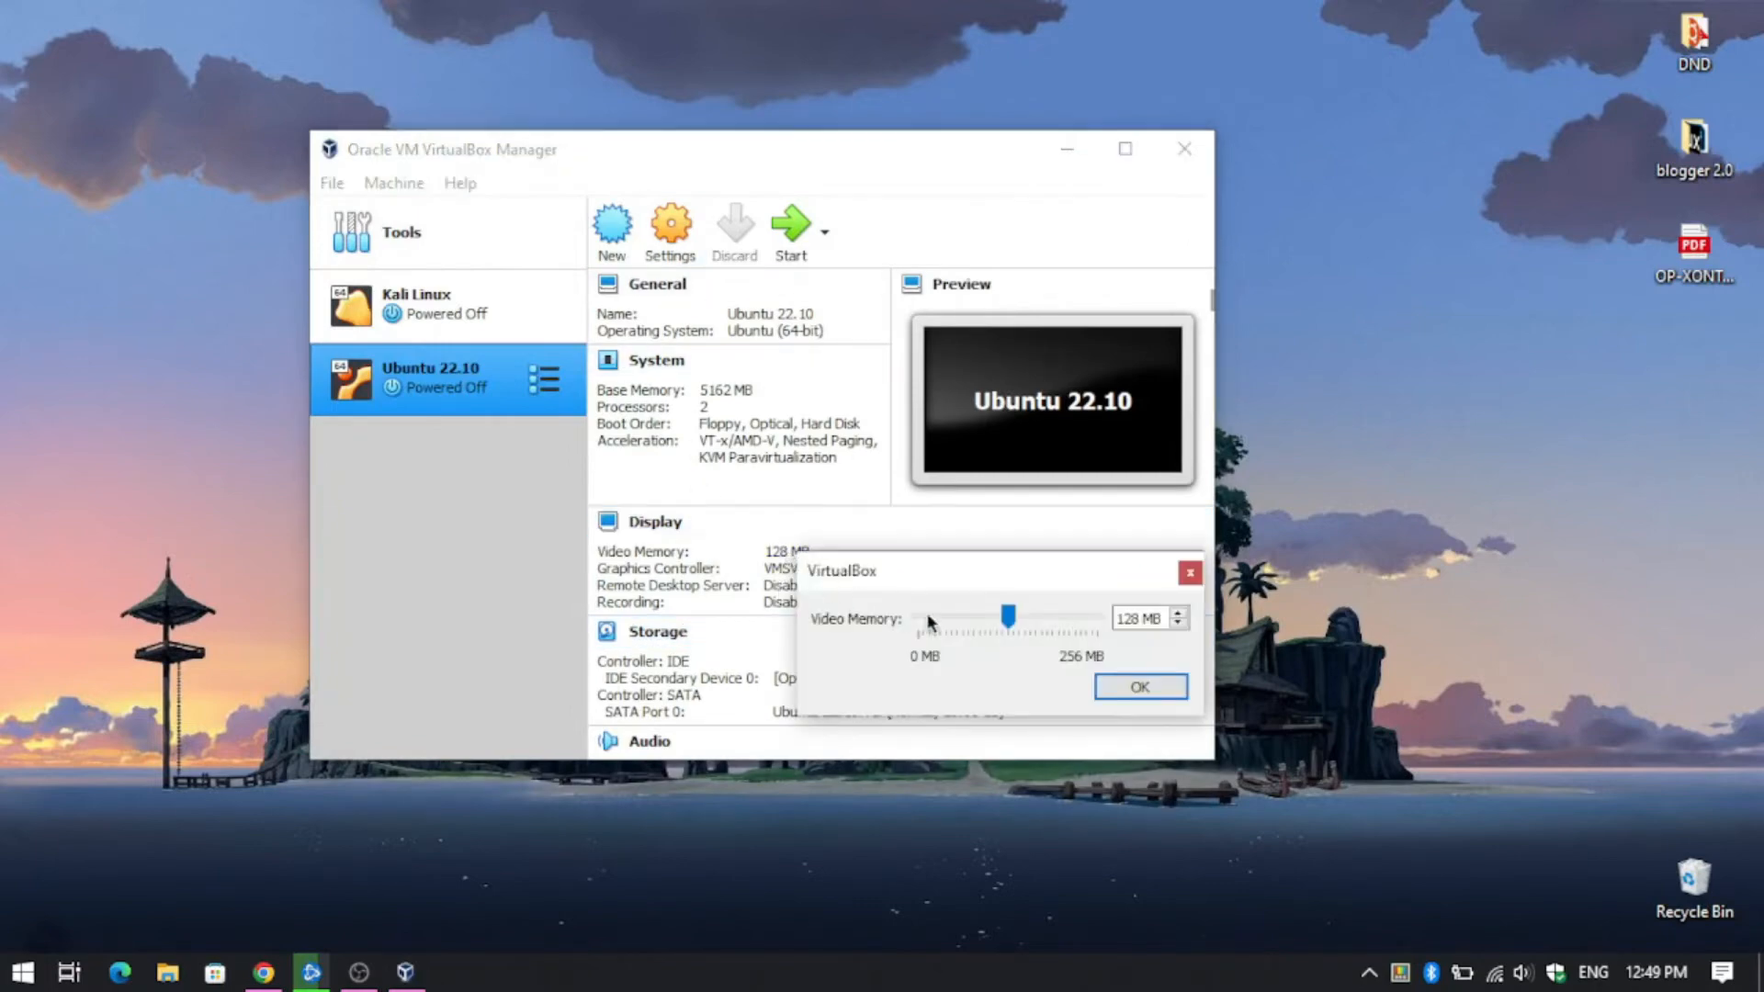
drag(1008, 615, 1124, 621)
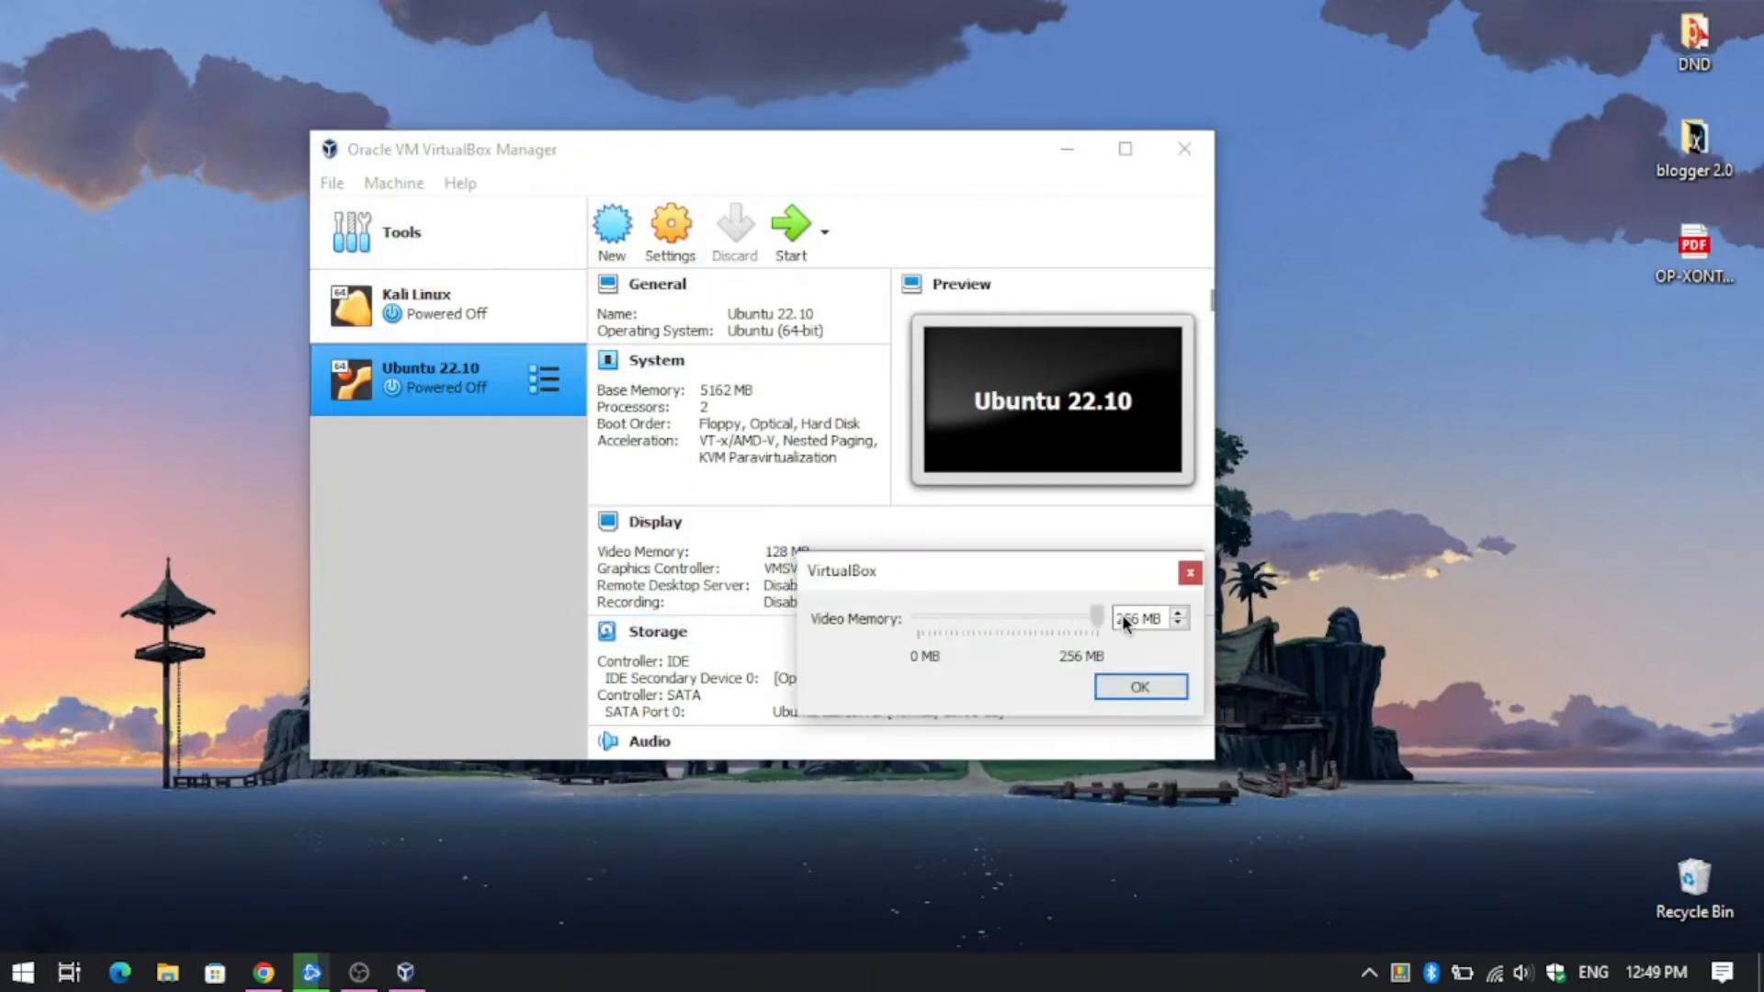
click(1127, 693)
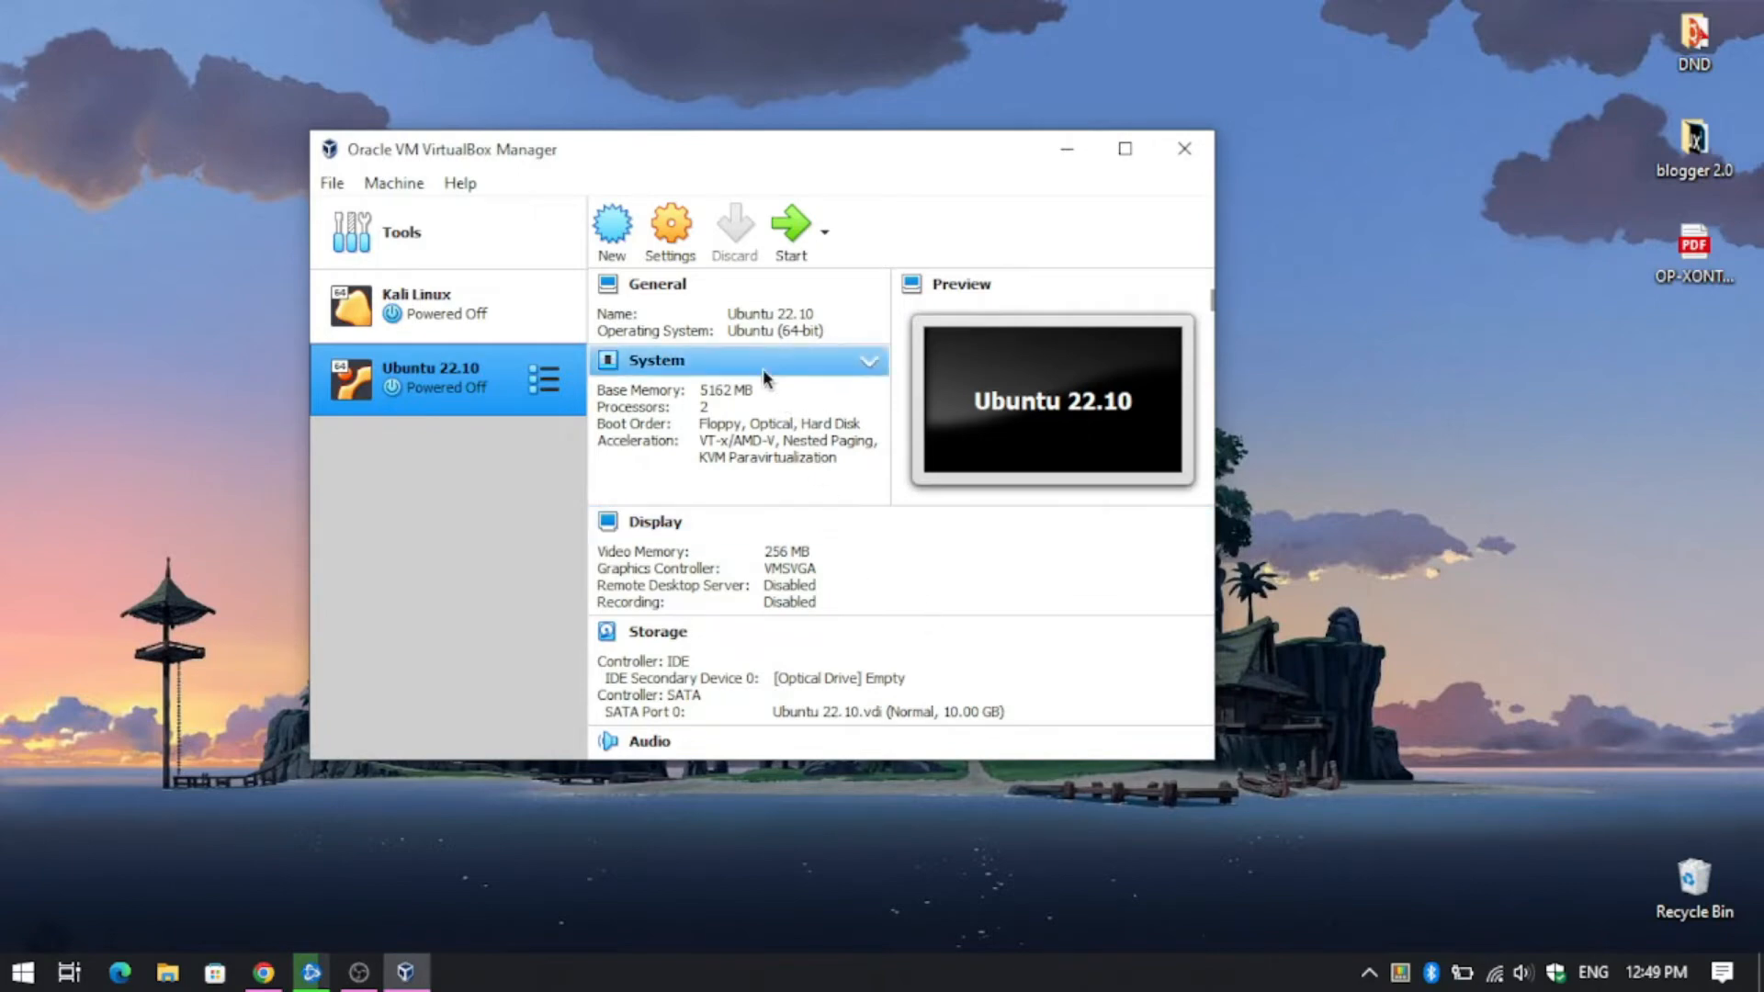
- Power on the VM, add ubuntu-22.10-beta-desktop-amd64.iso as its start-up disk and boot it
click(786, 247)
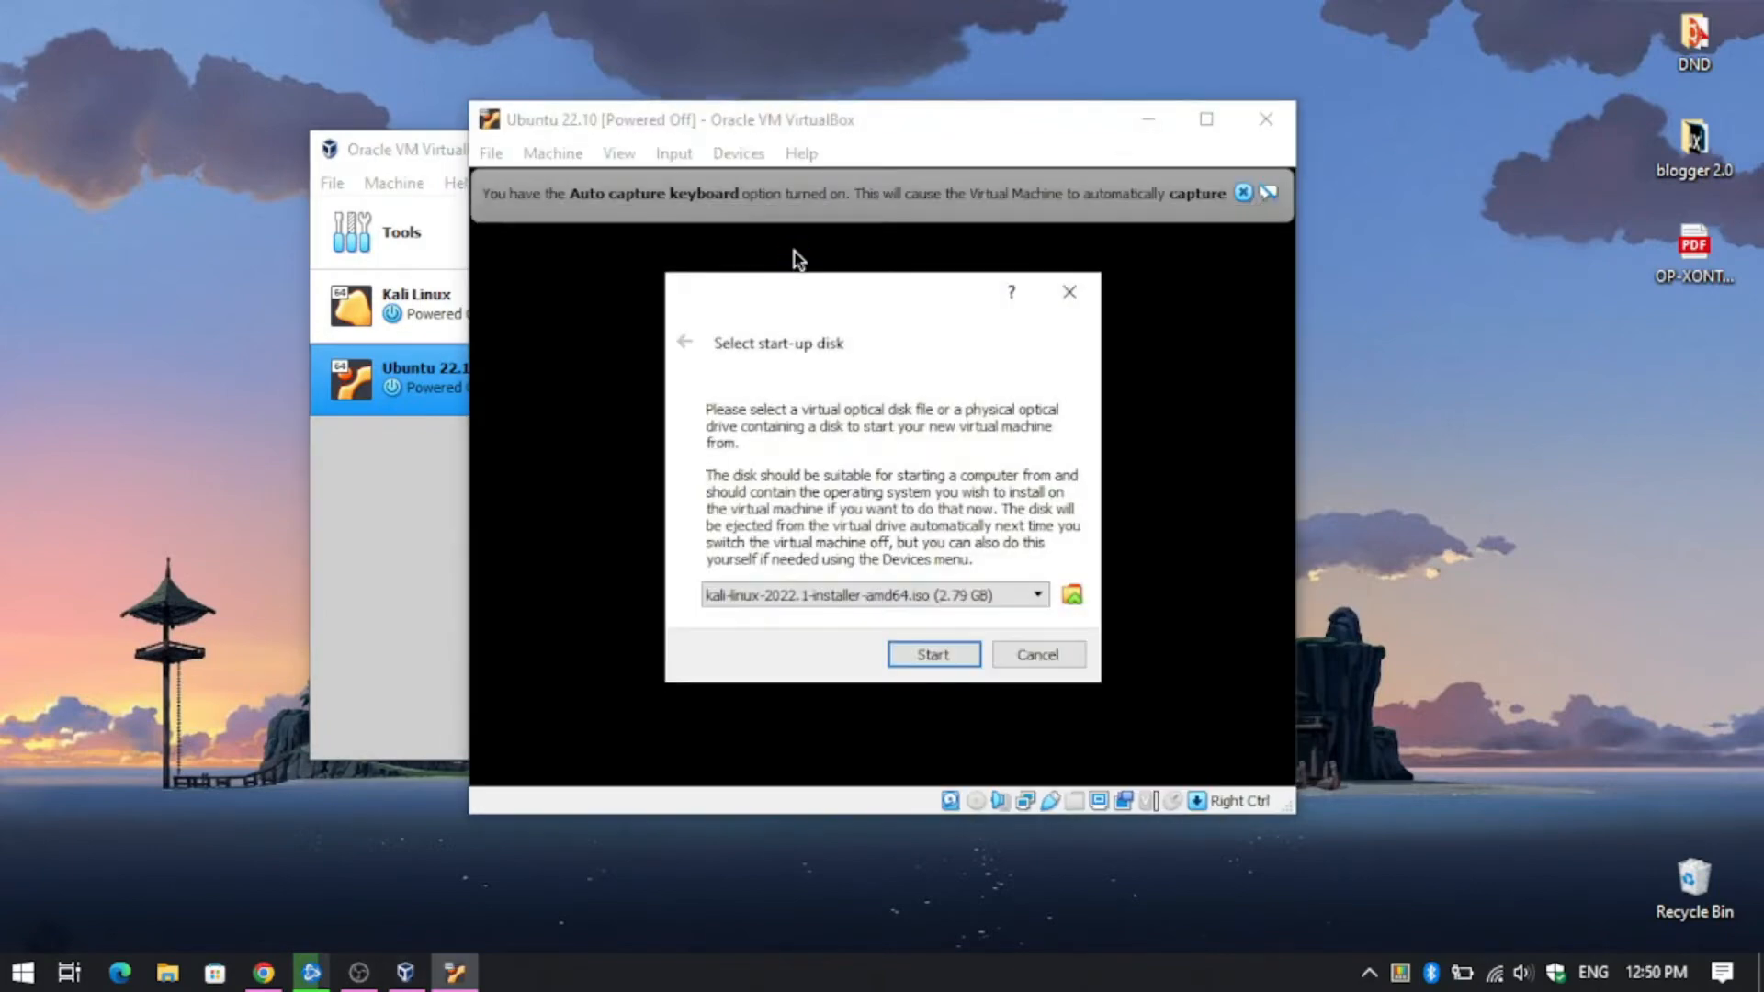
click(779, 605)
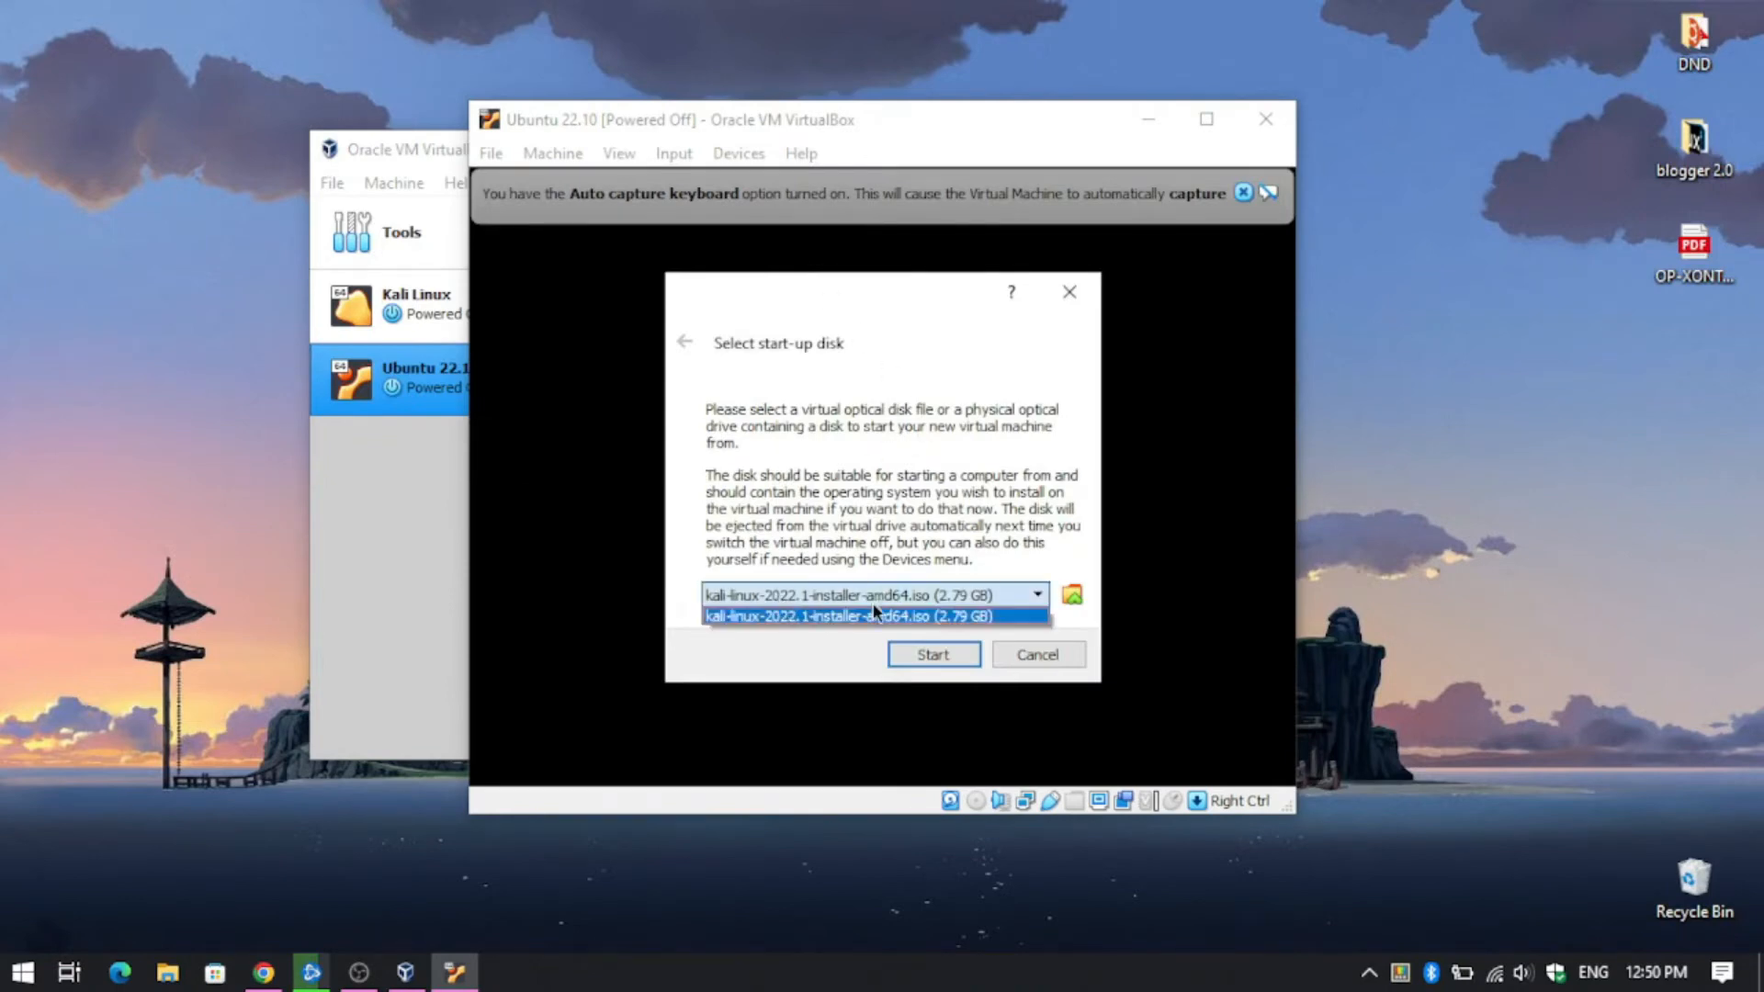
click(1072, 595)
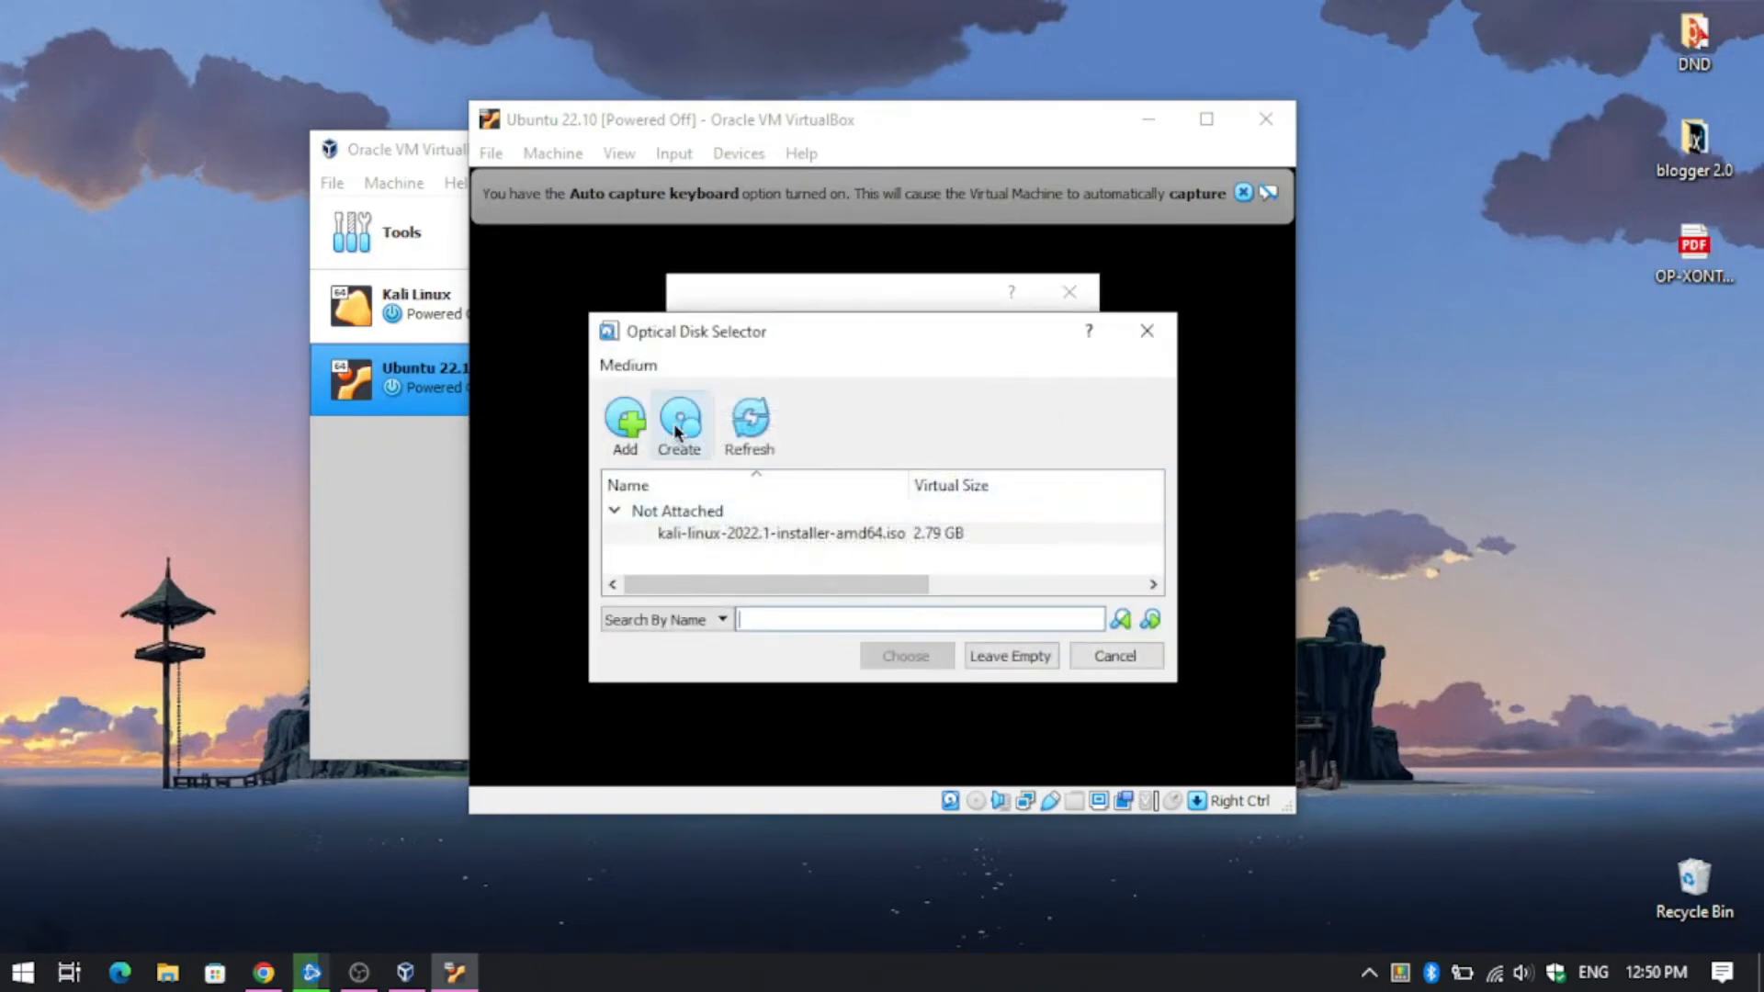
click(626, 423)
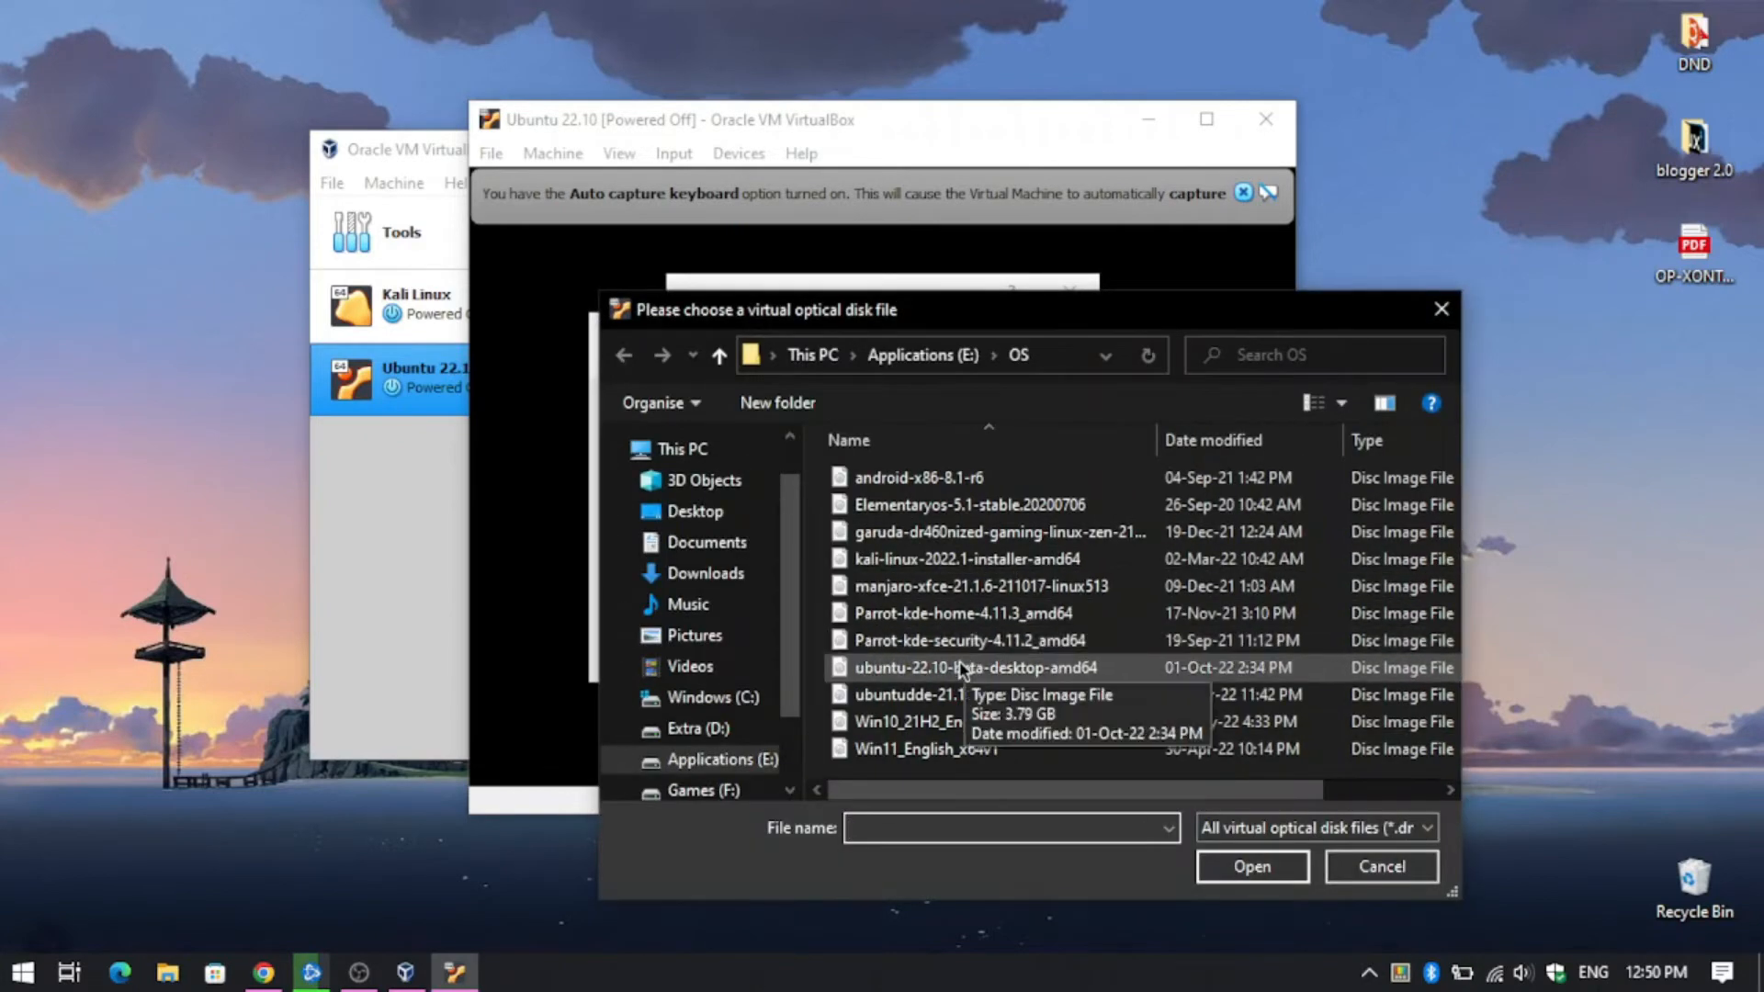
click(946, 668)
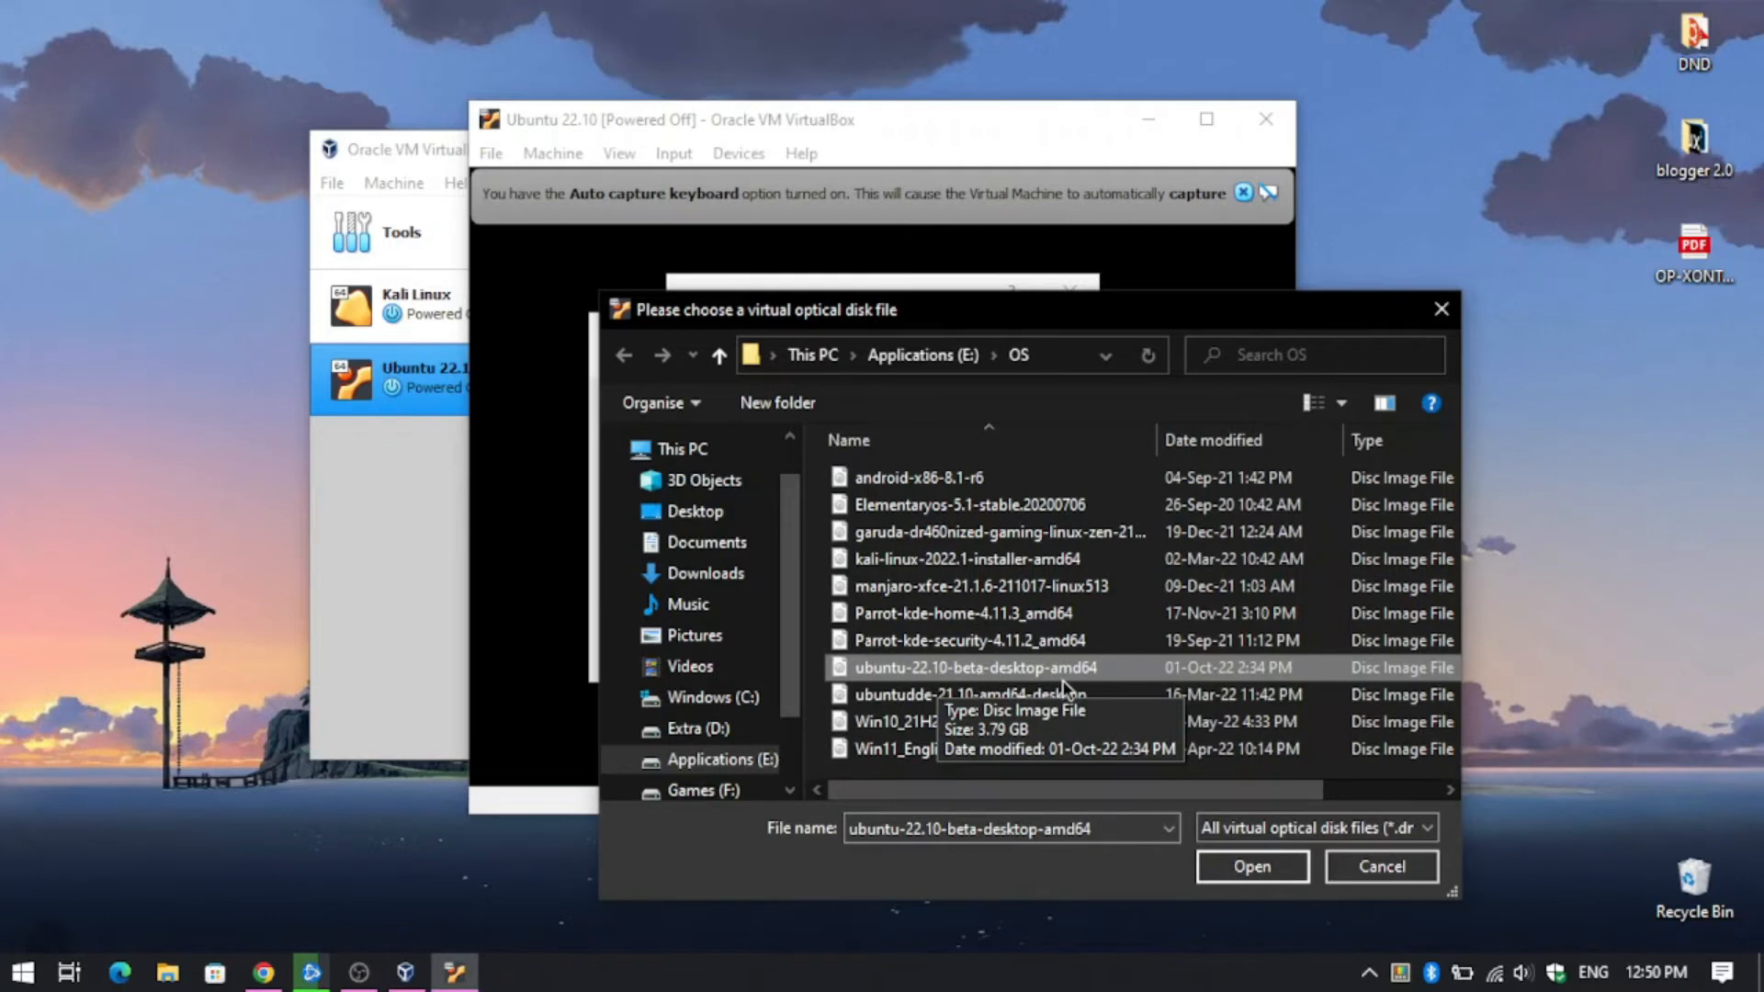
click(1251, 867)
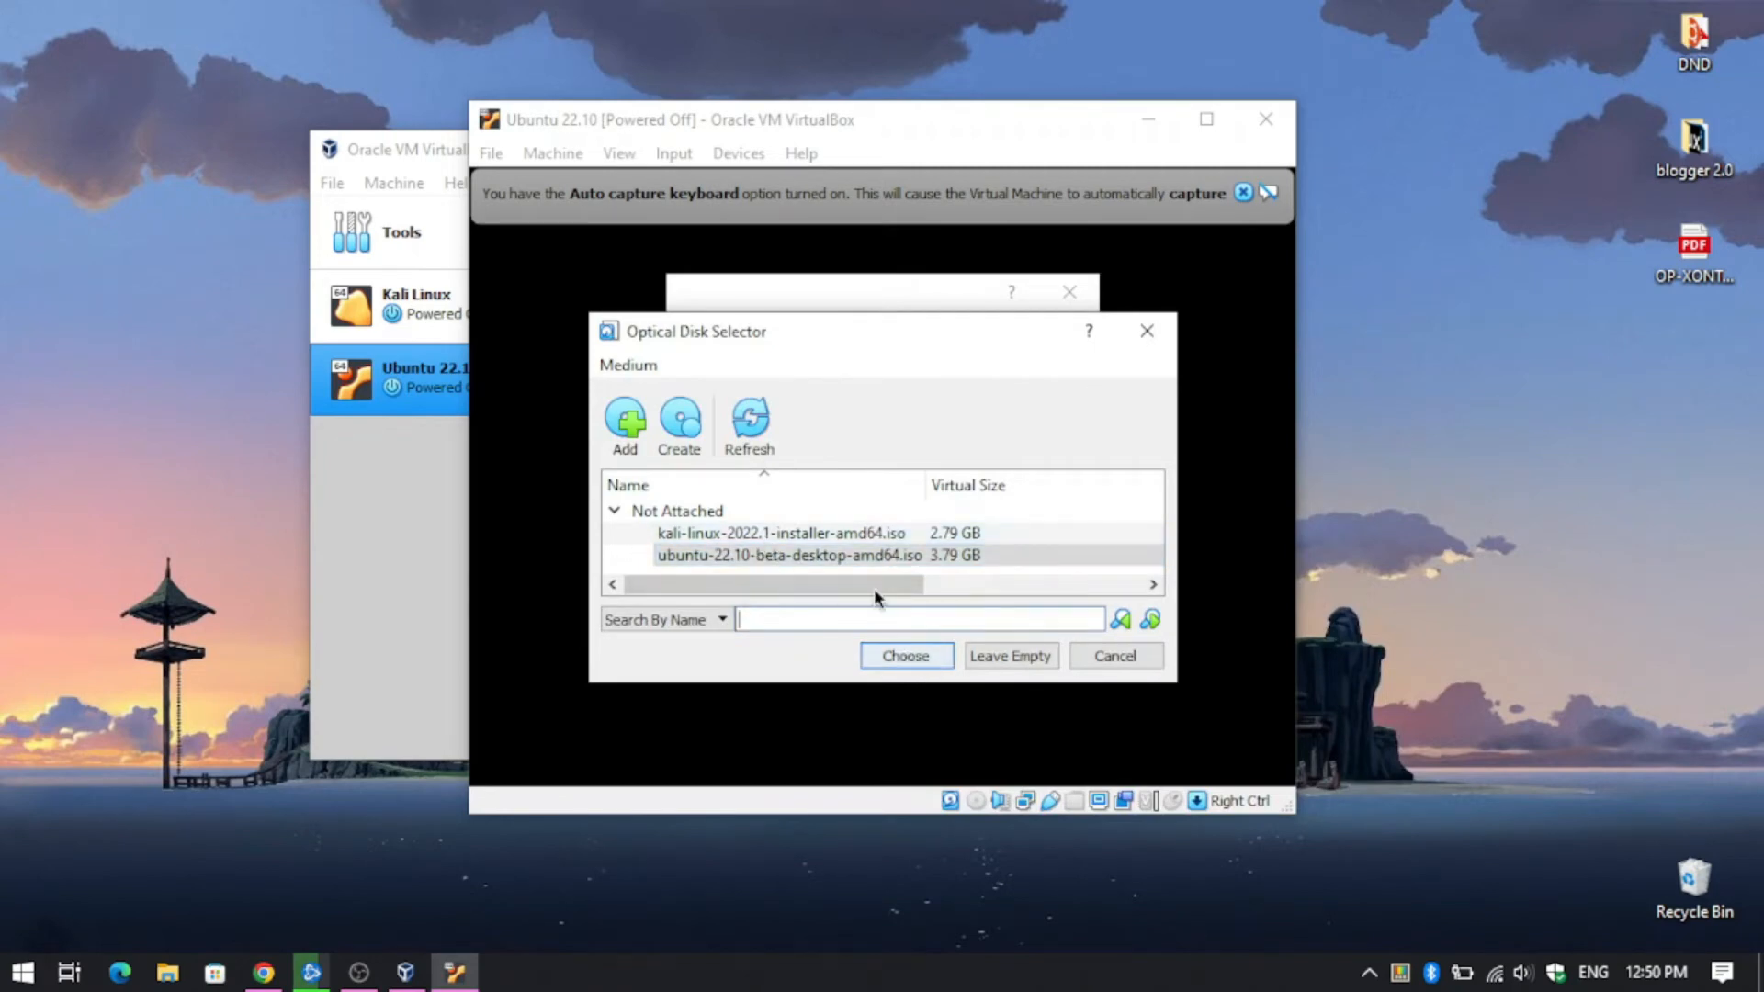
click(905, 655)
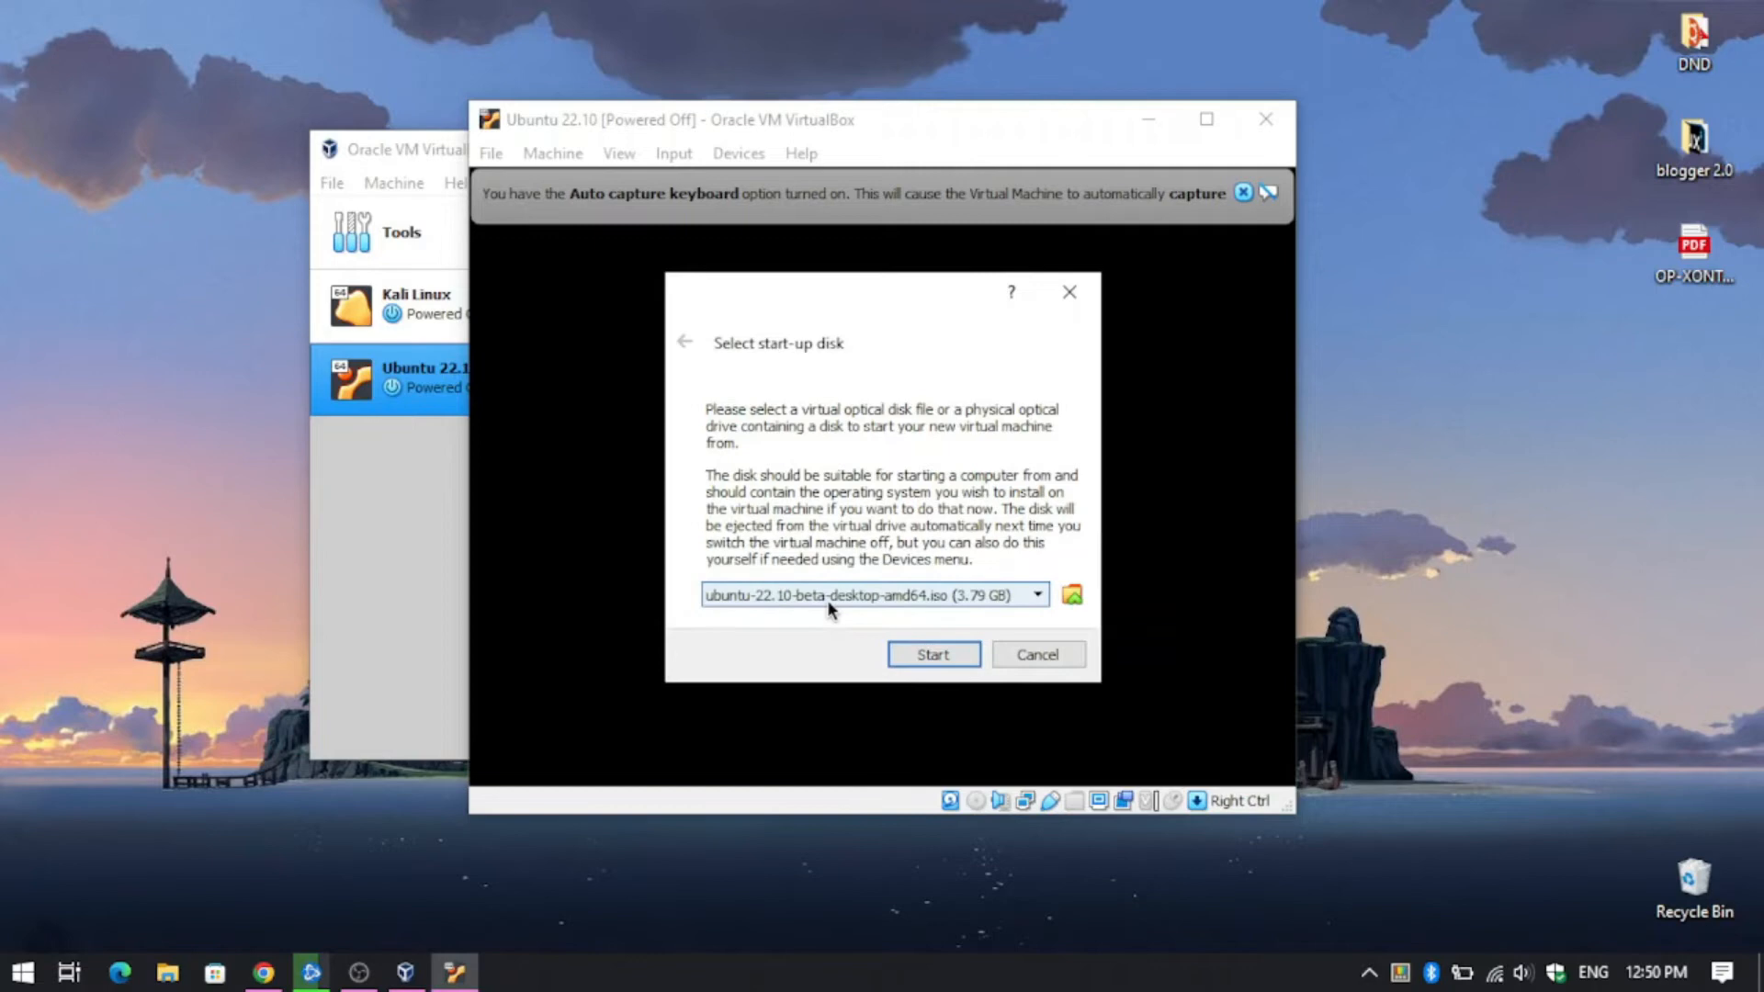
click(926, 658)
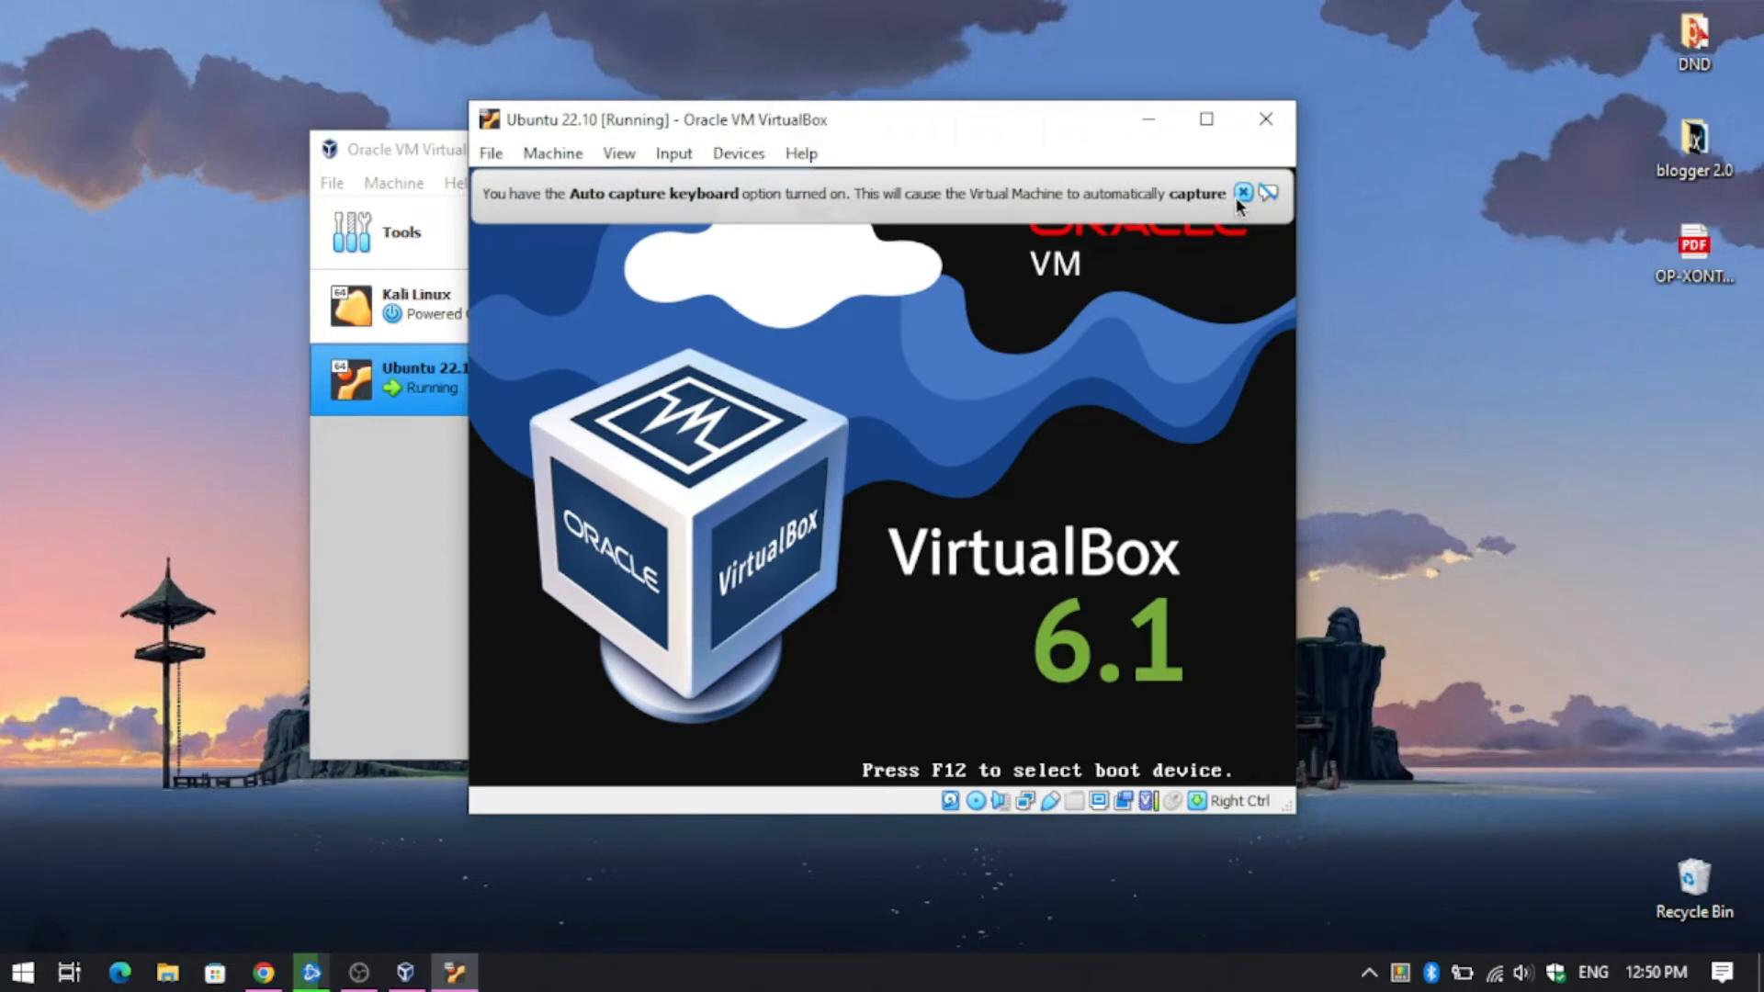
- Boot 'Try or Install Ubuntu' from GRUB, maximize the VM window and dismiss the notices
click(1242, 194)
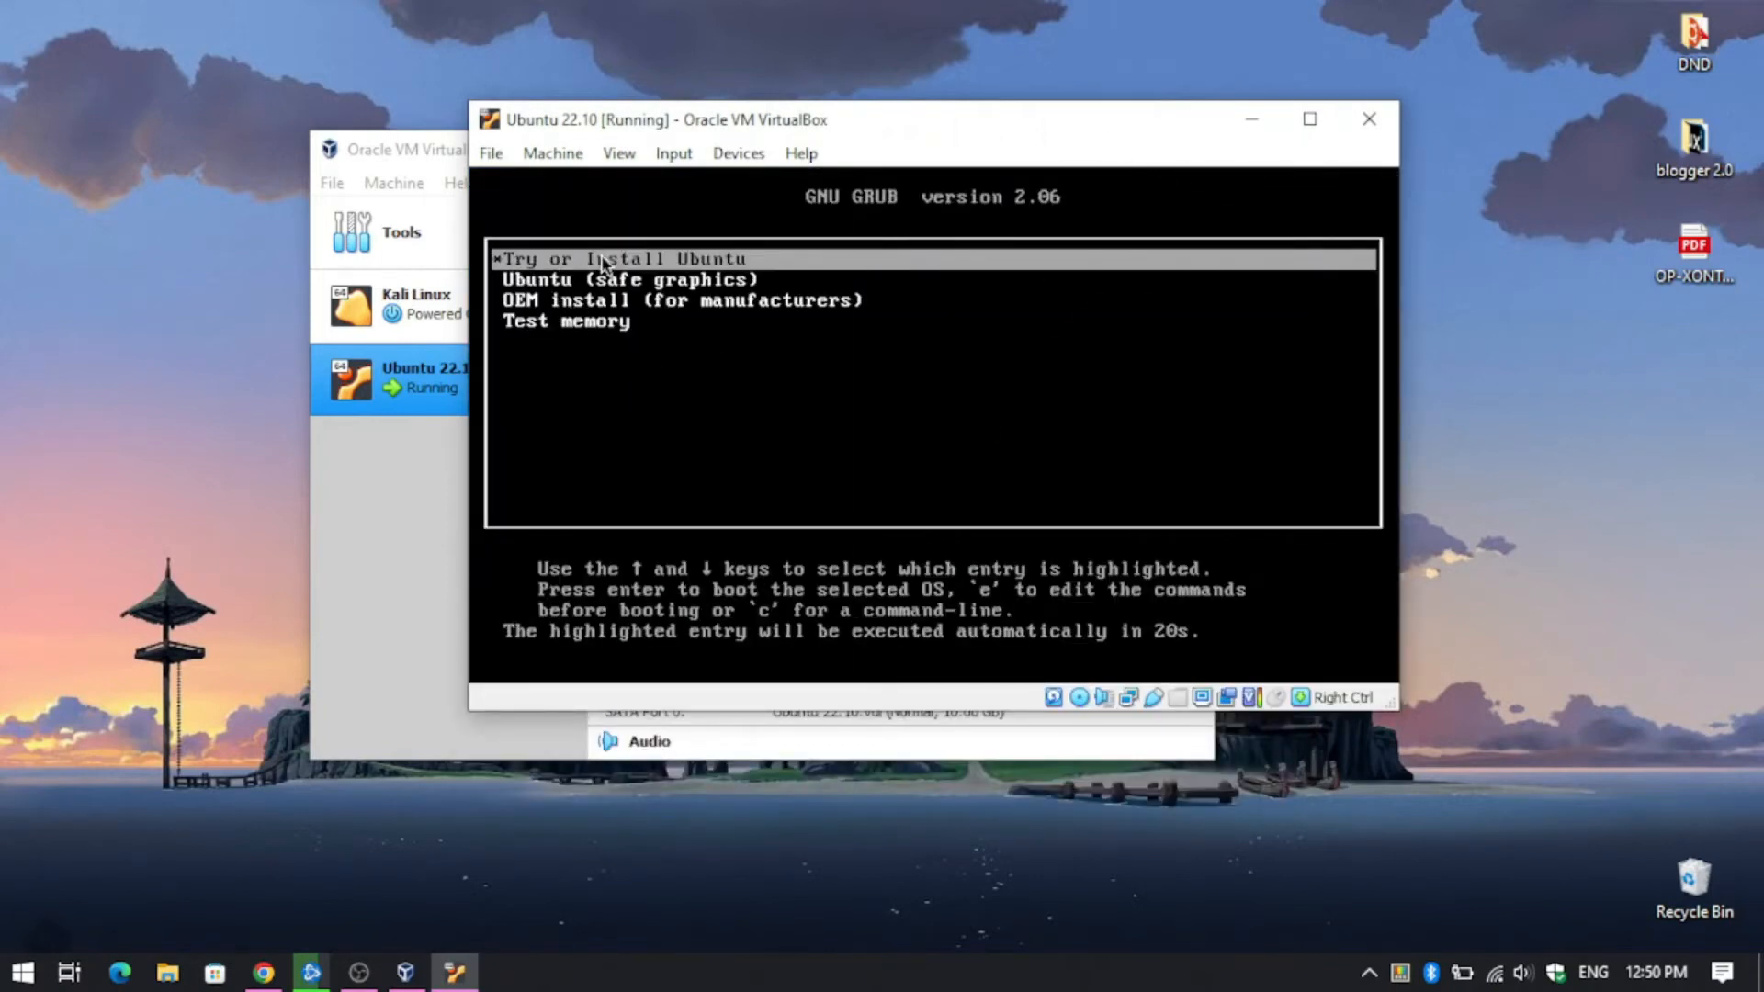
key(Return)
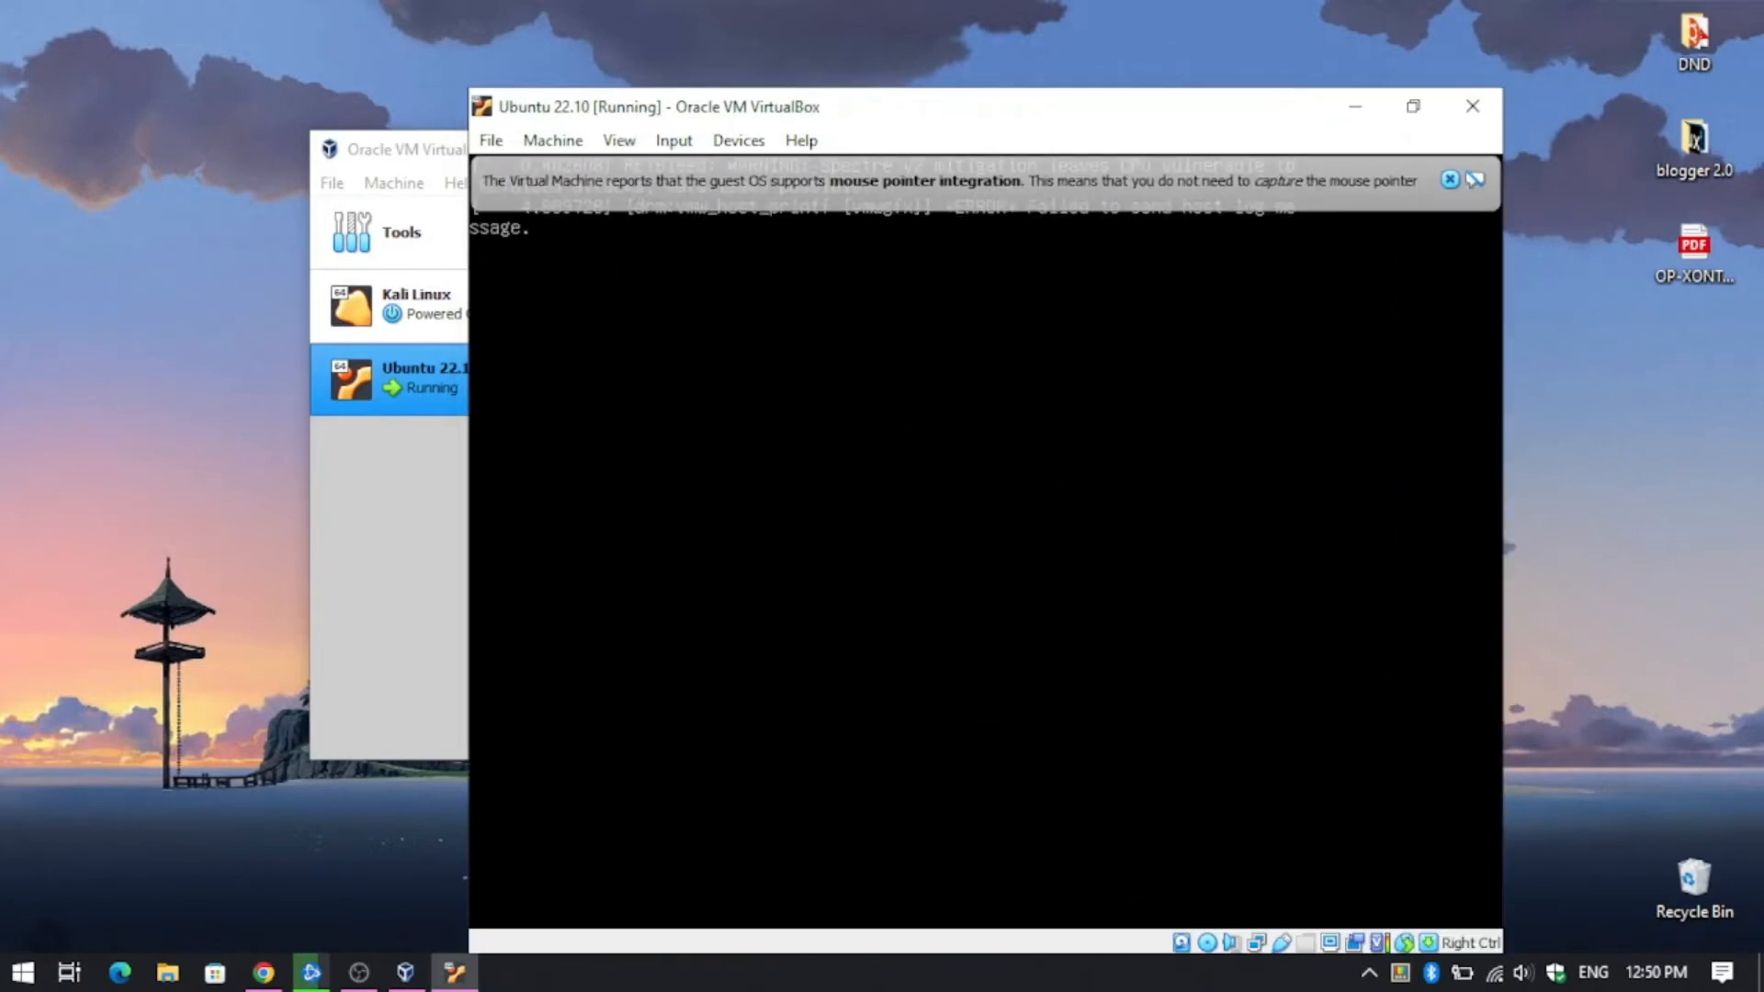
drag(1196, 90, 1138, 70)
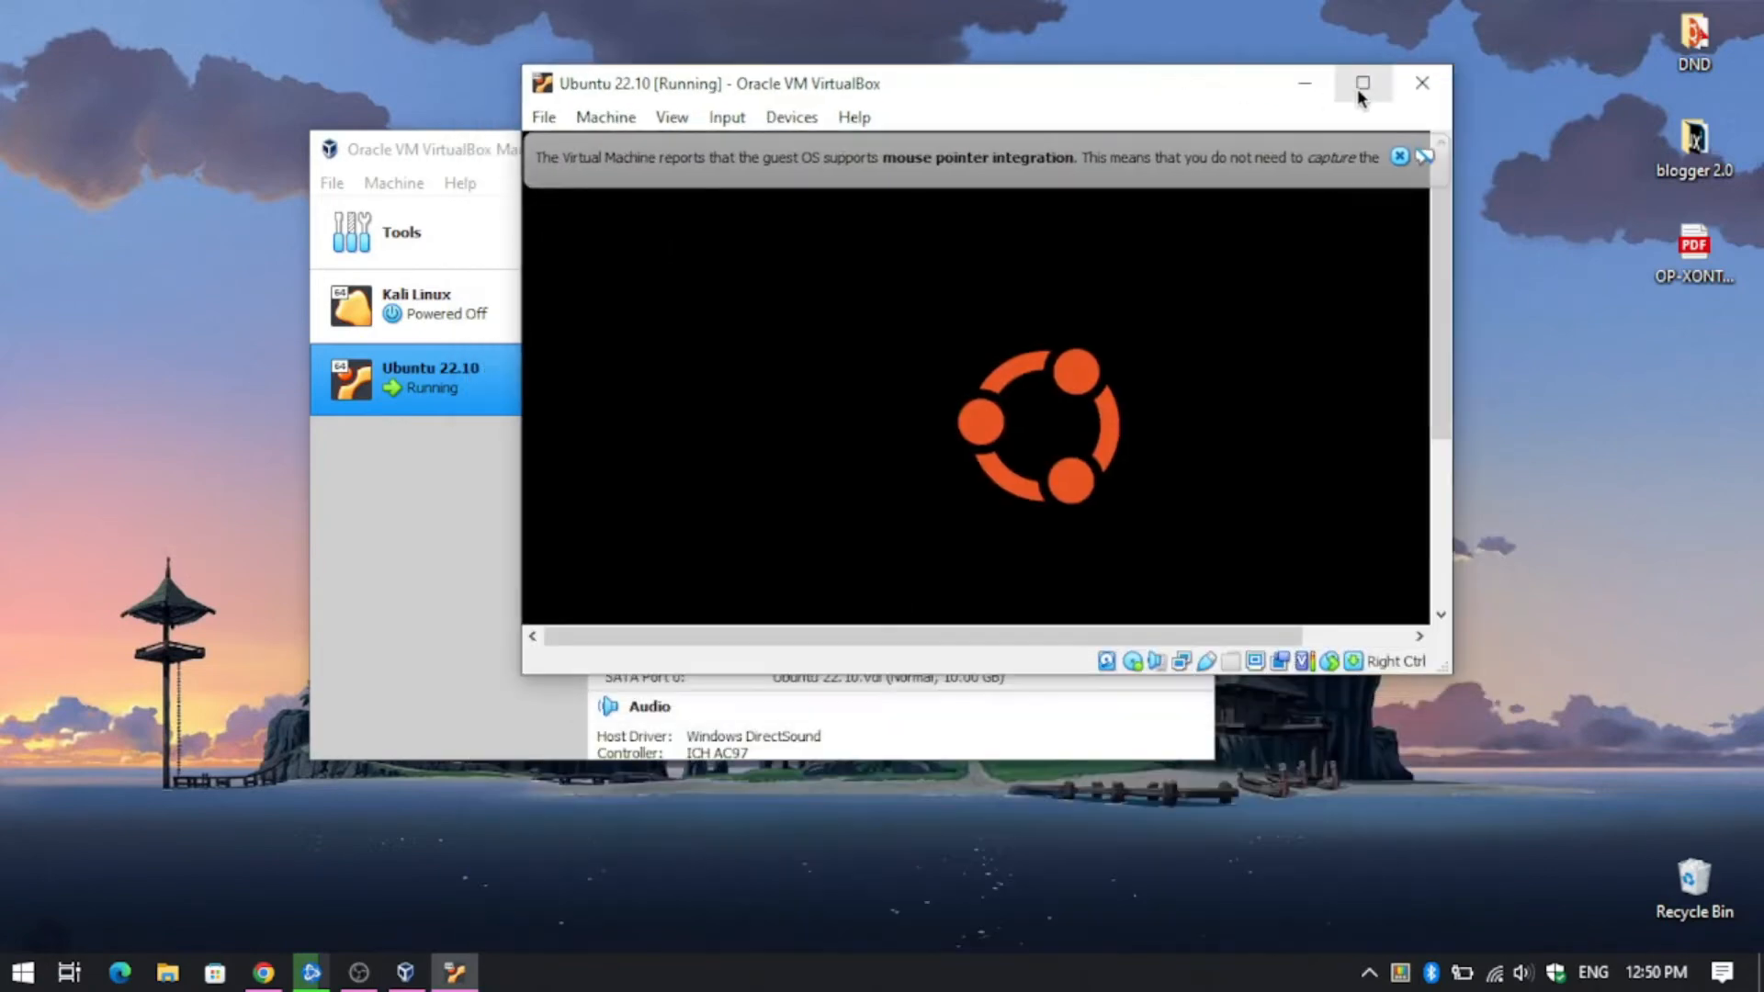
click(1362, 85)
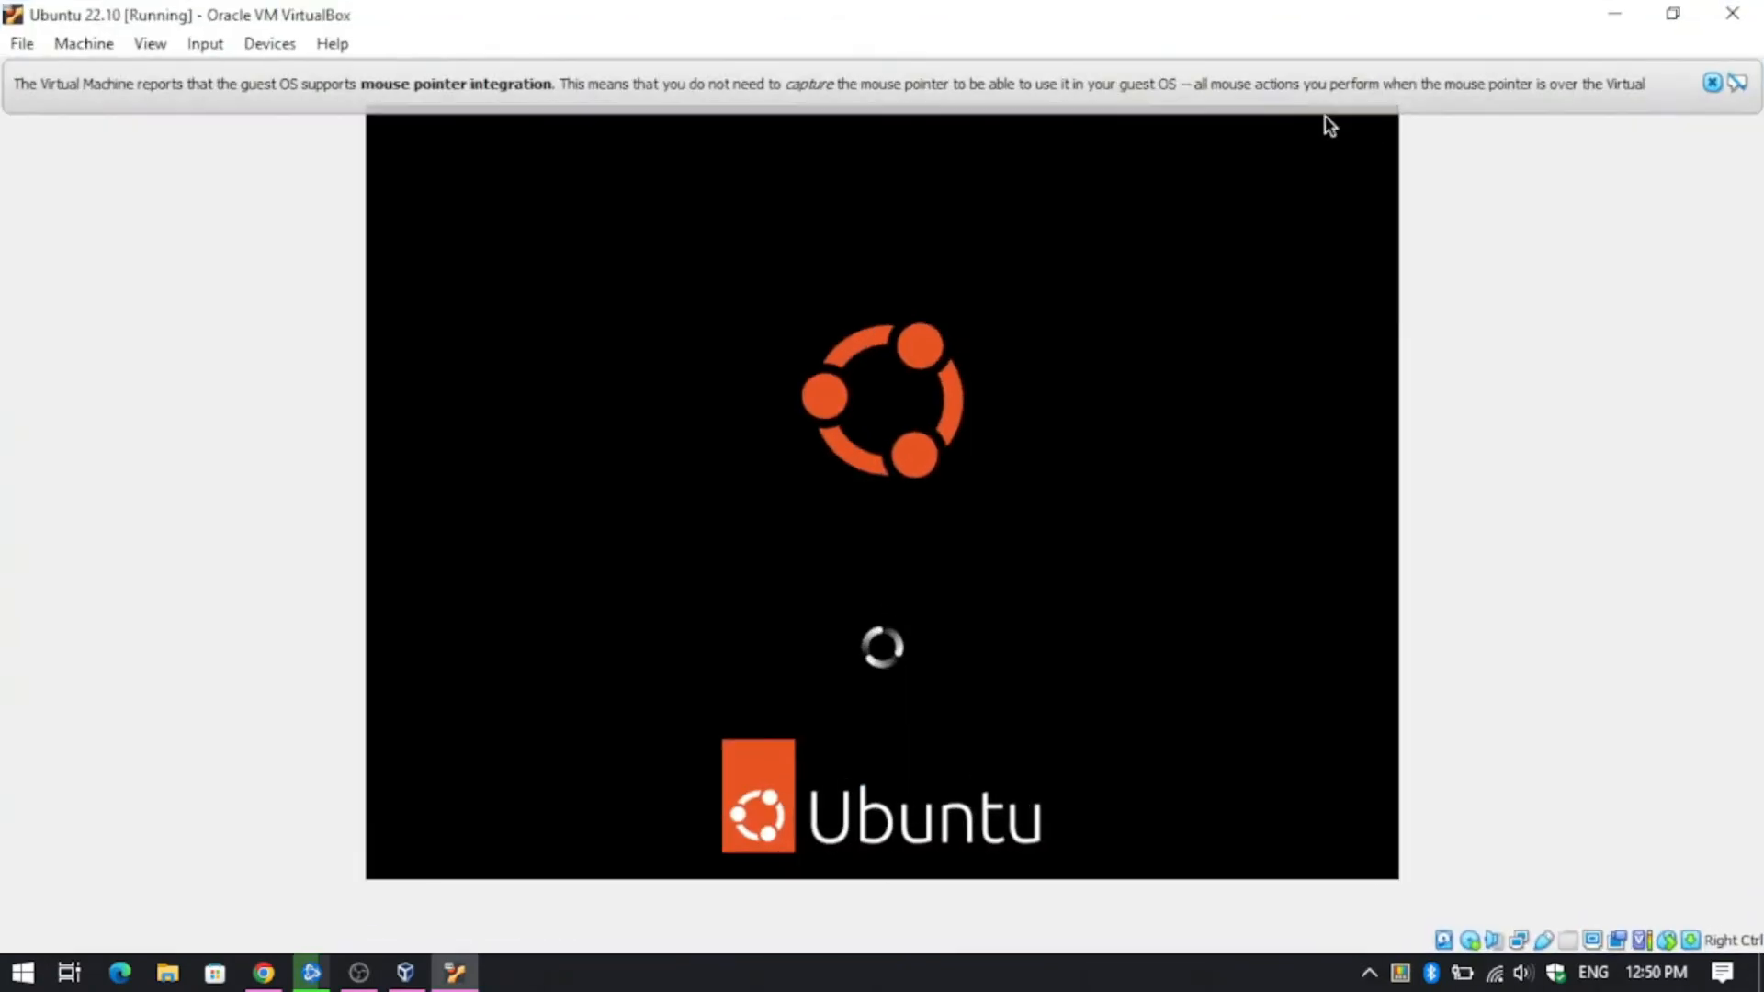
click(1713, 84)
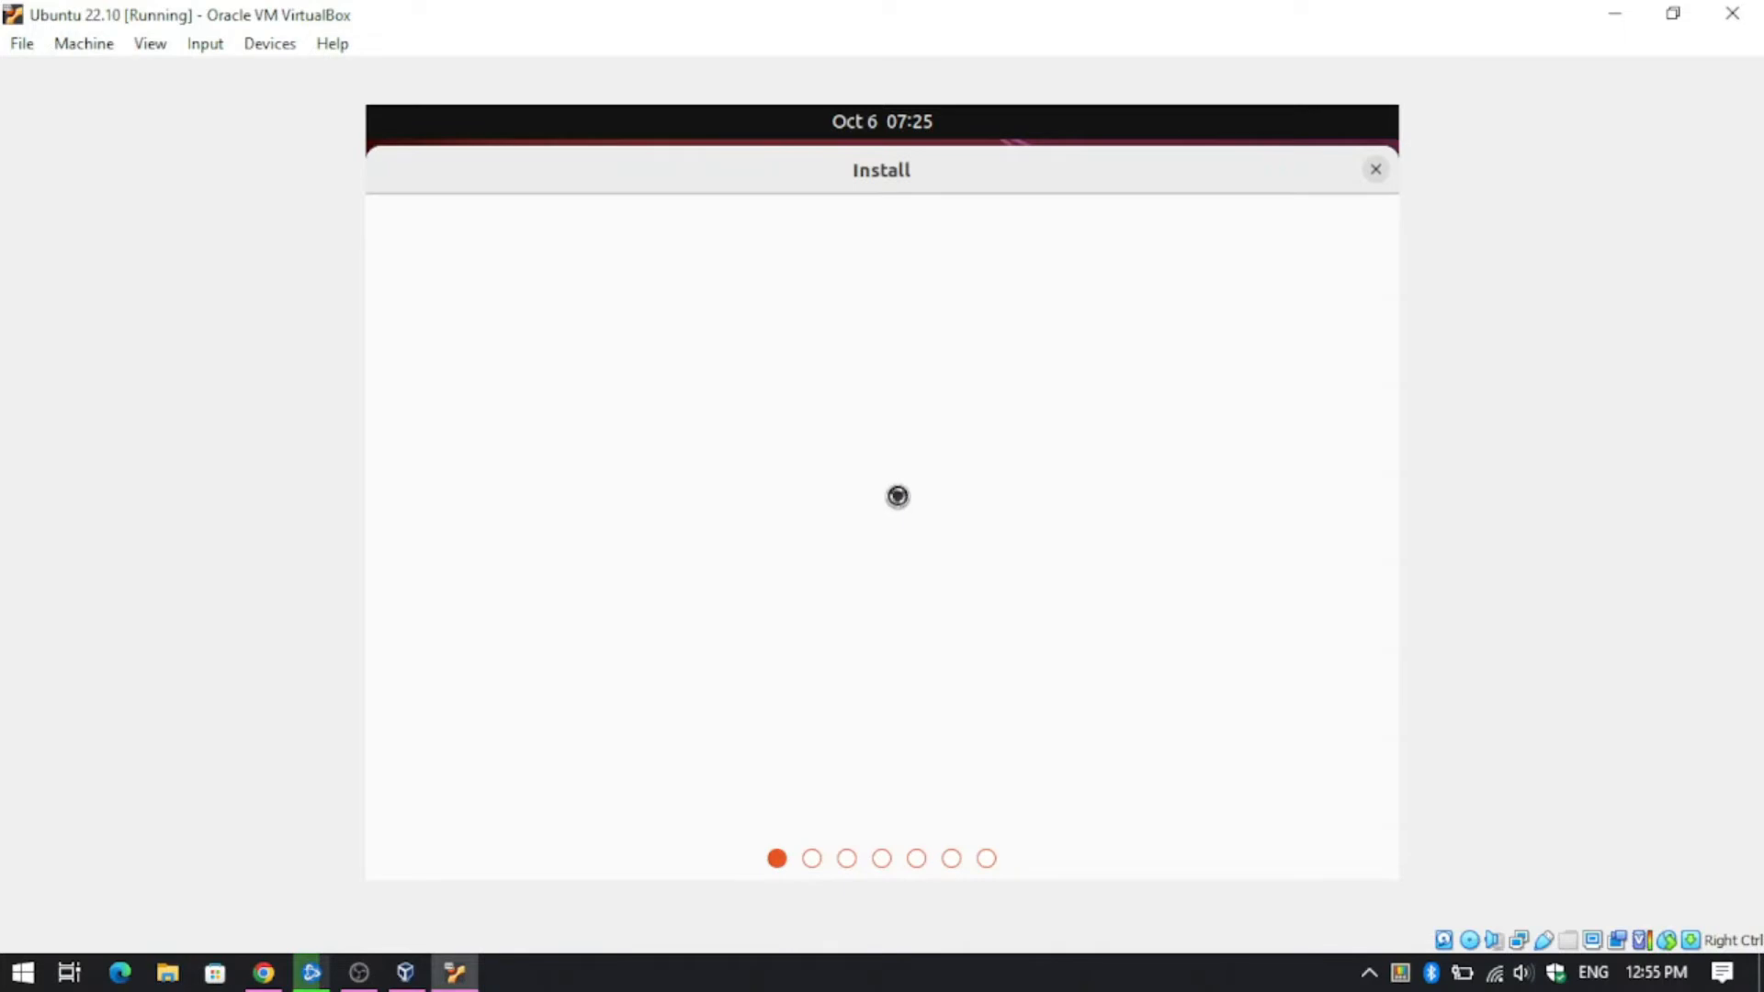
- Choose Install Ubuntu, keep the English (US) keyboard layout and select Minimal installation
click(1128, 595)
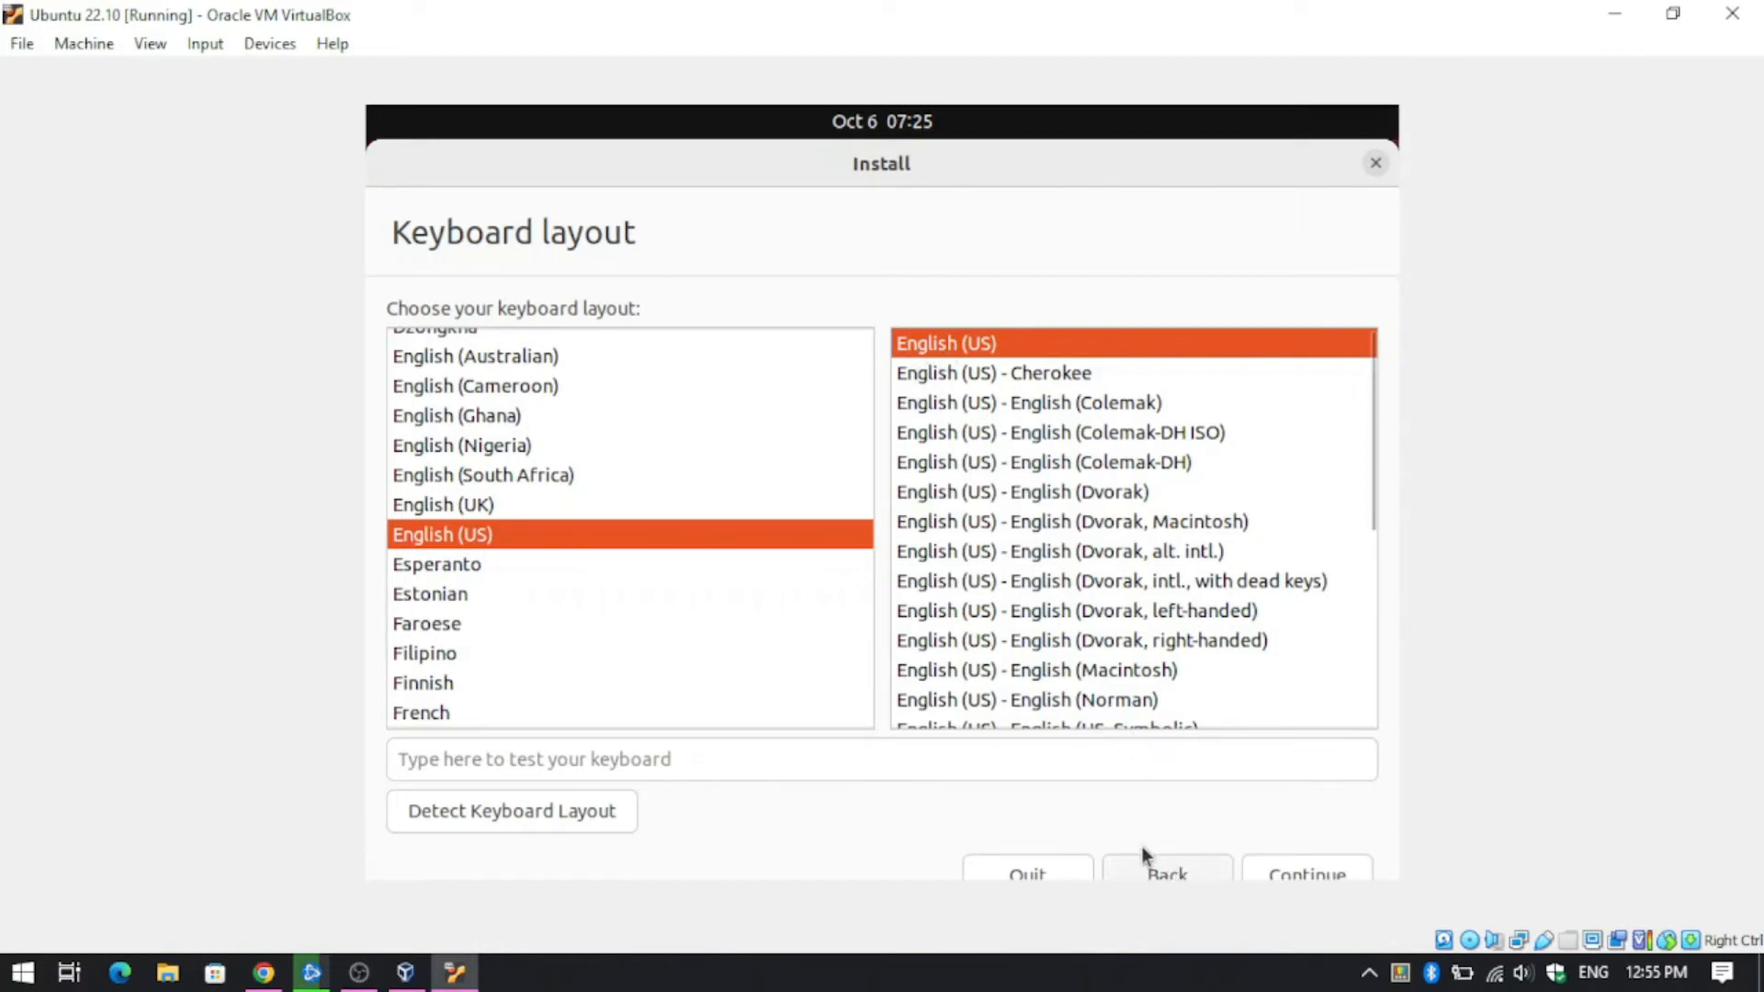
click(1288, 872)
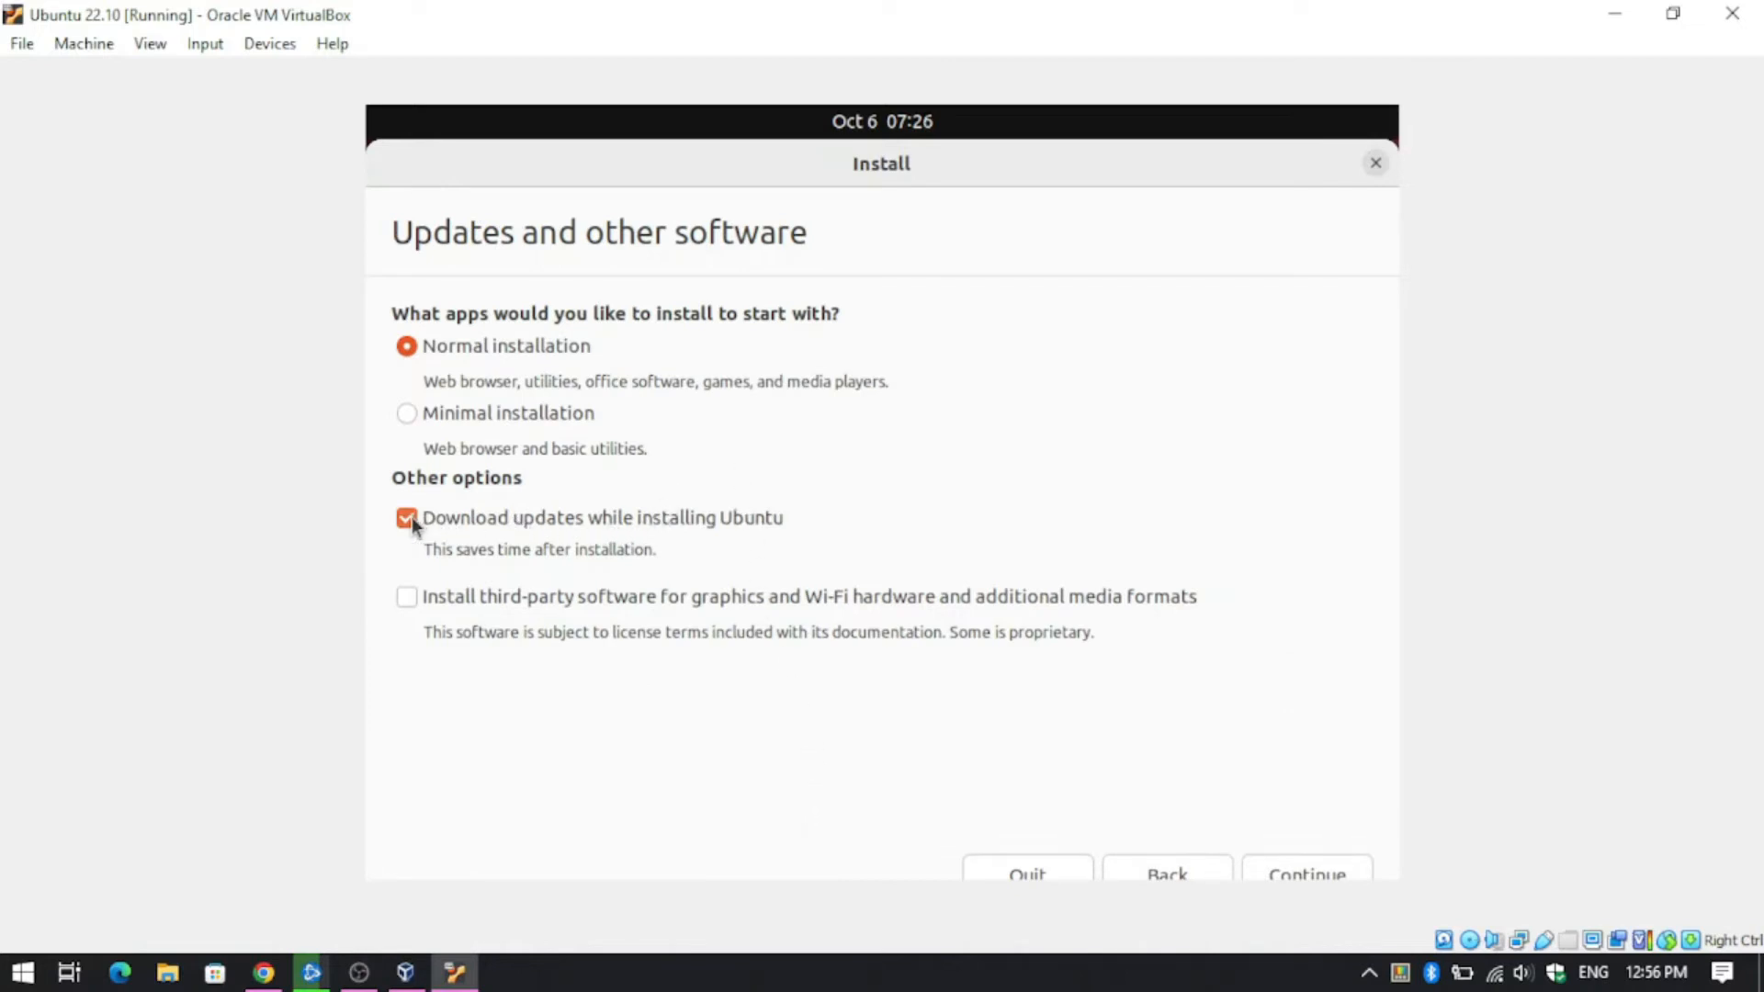
click(478, 422)
click(1299, 880)
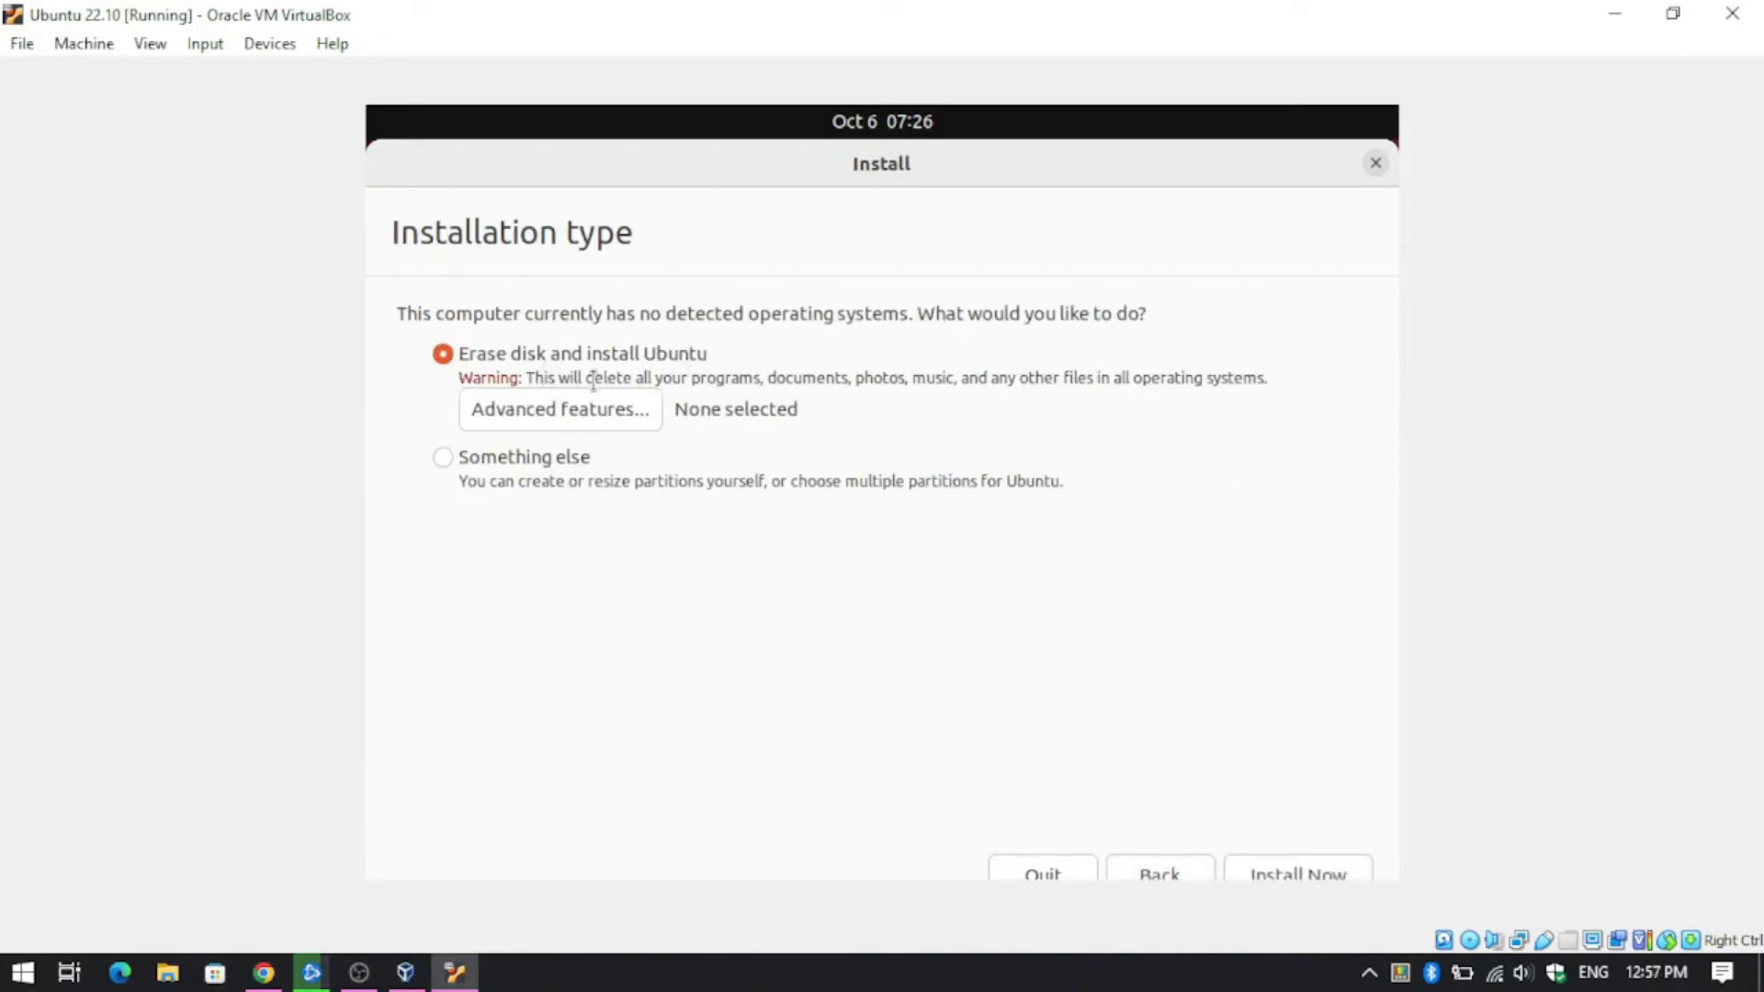
- Begin the erase-disk installation, confirm the disk changes, and set the time zone to Kolkata
click(1319, 880)
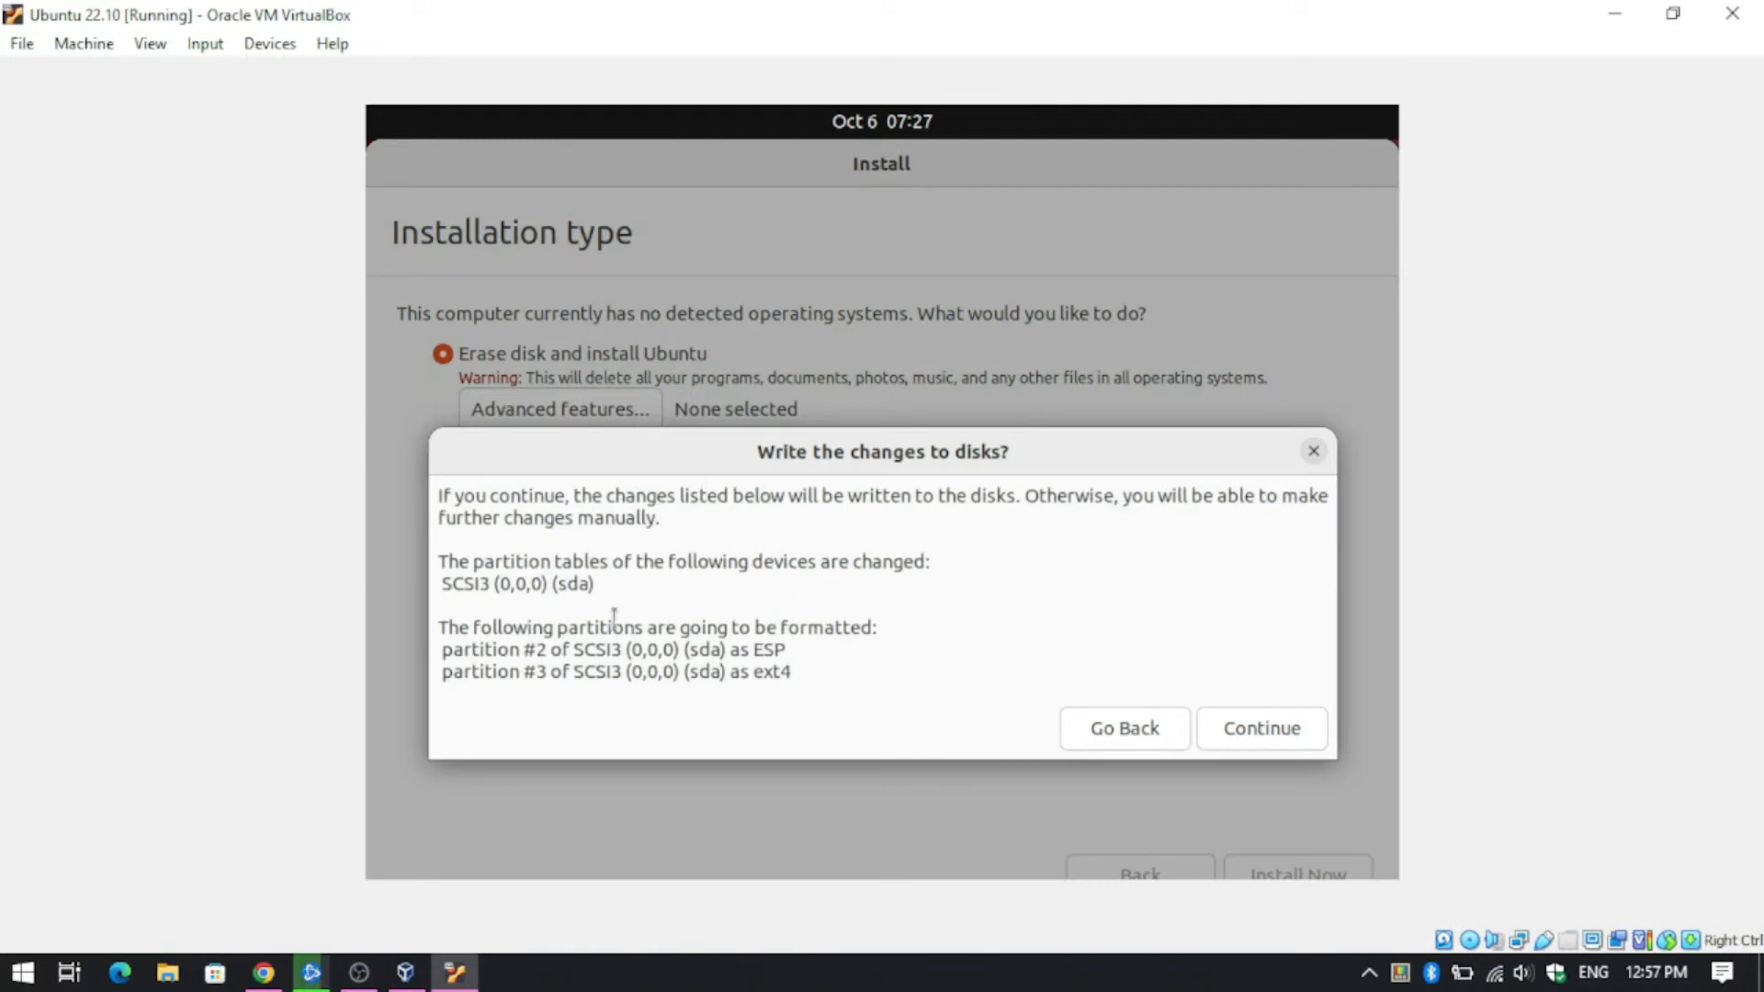
click(1239, 727)
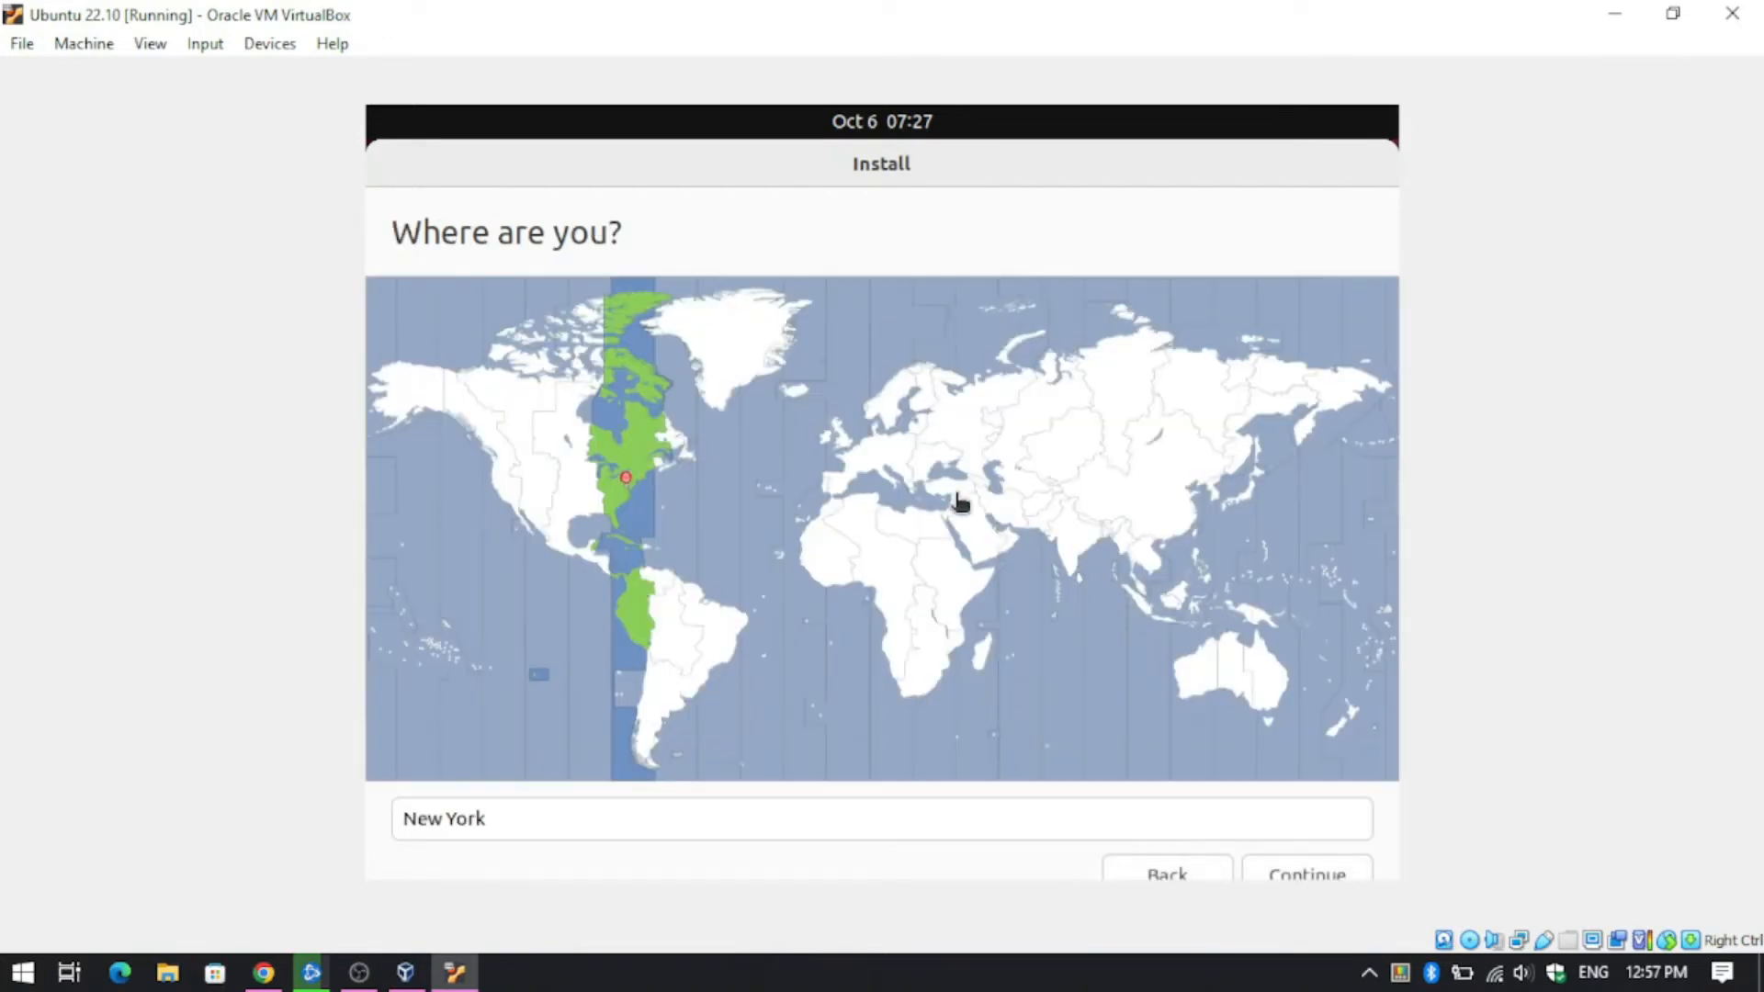
click(1067, 572)
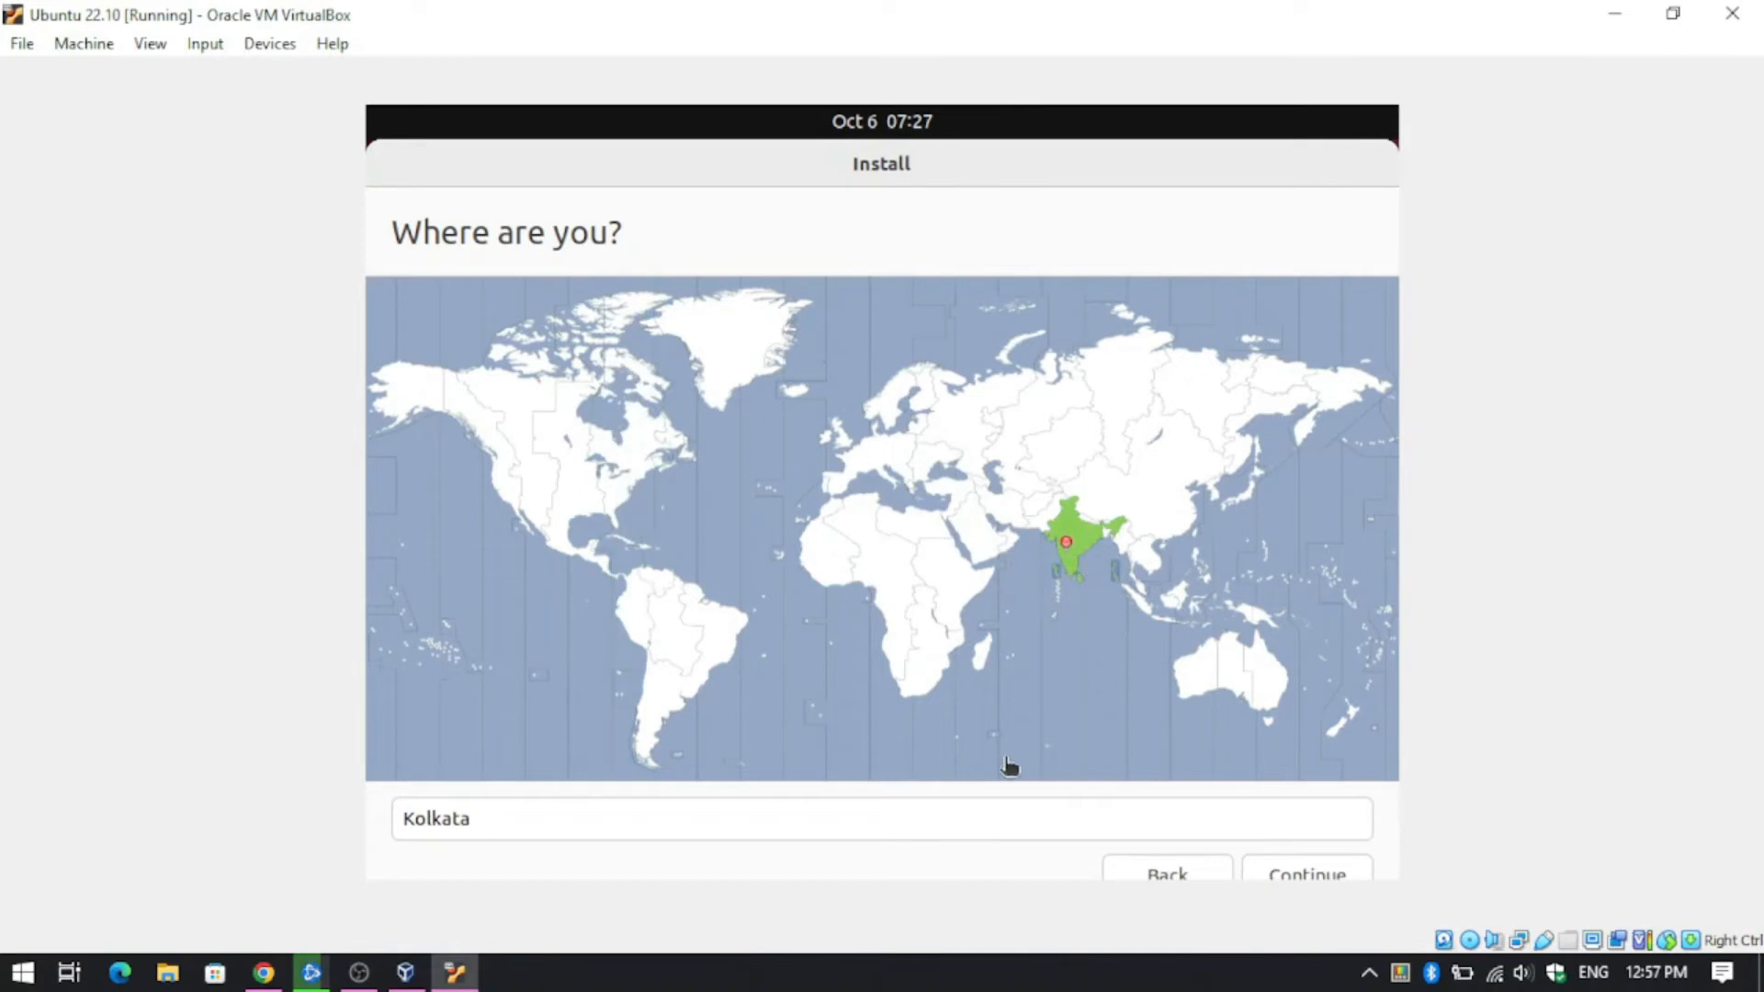
click(1317, 876)
- Enter the user's name and a matching account password, then start copying files
text(Li)
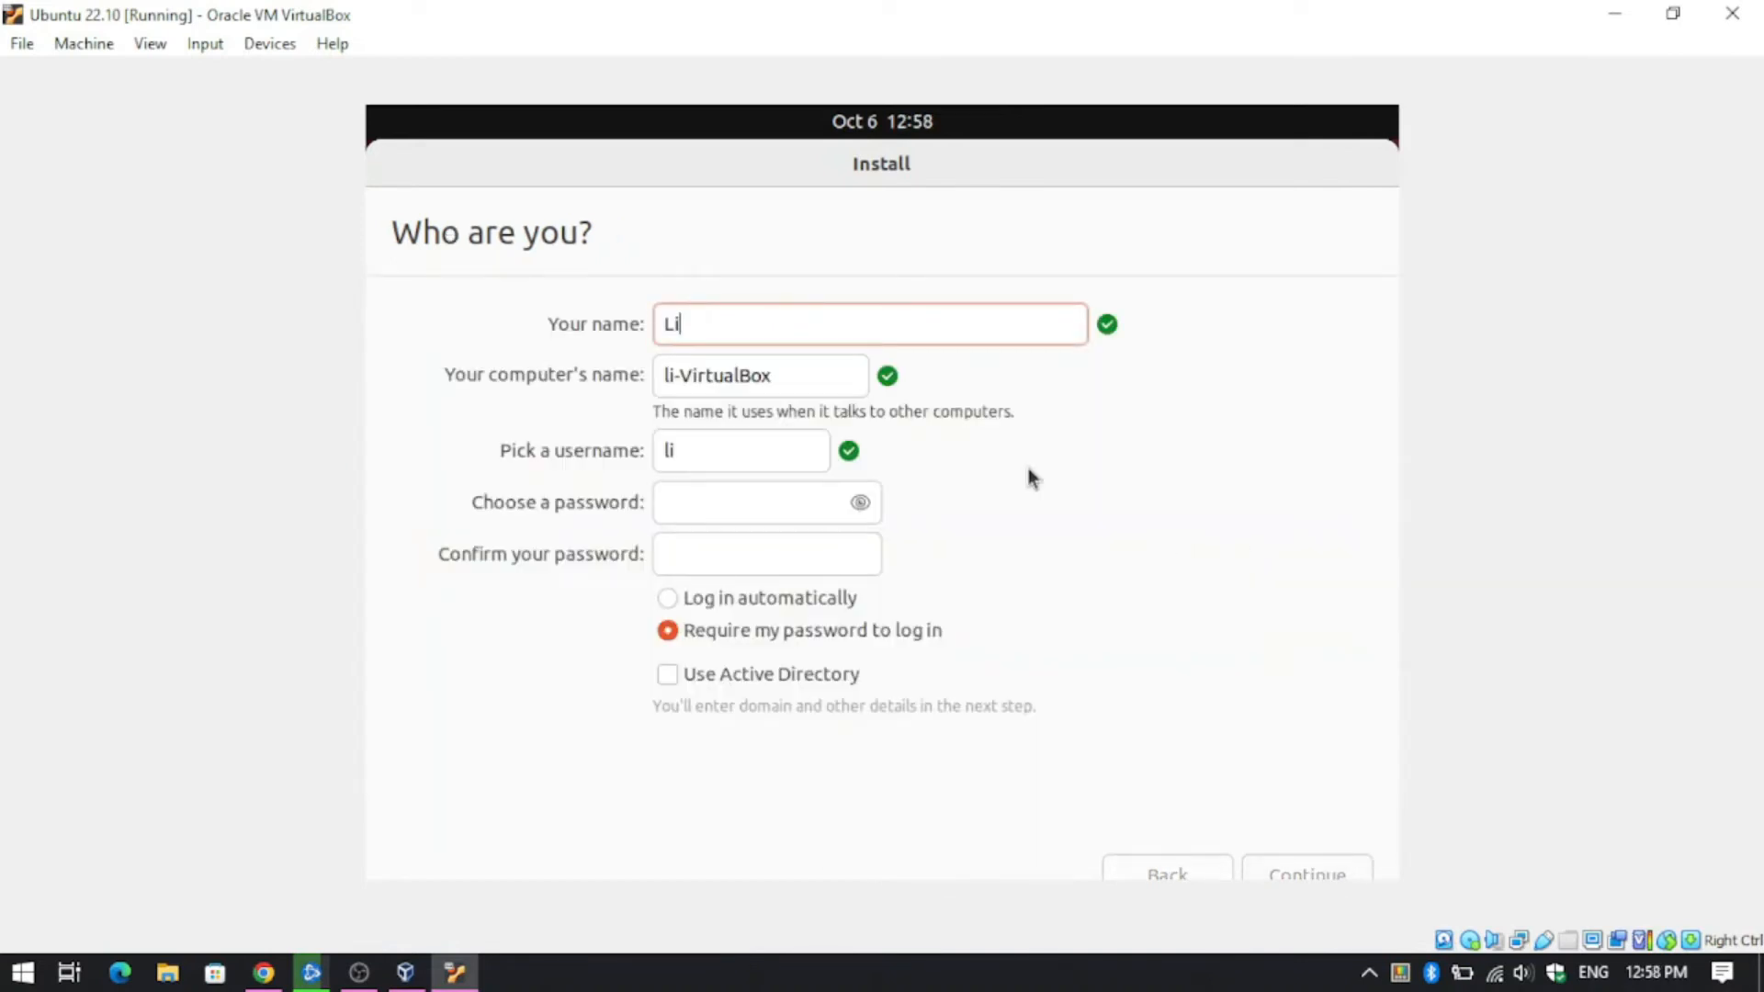
text(nuxNull)
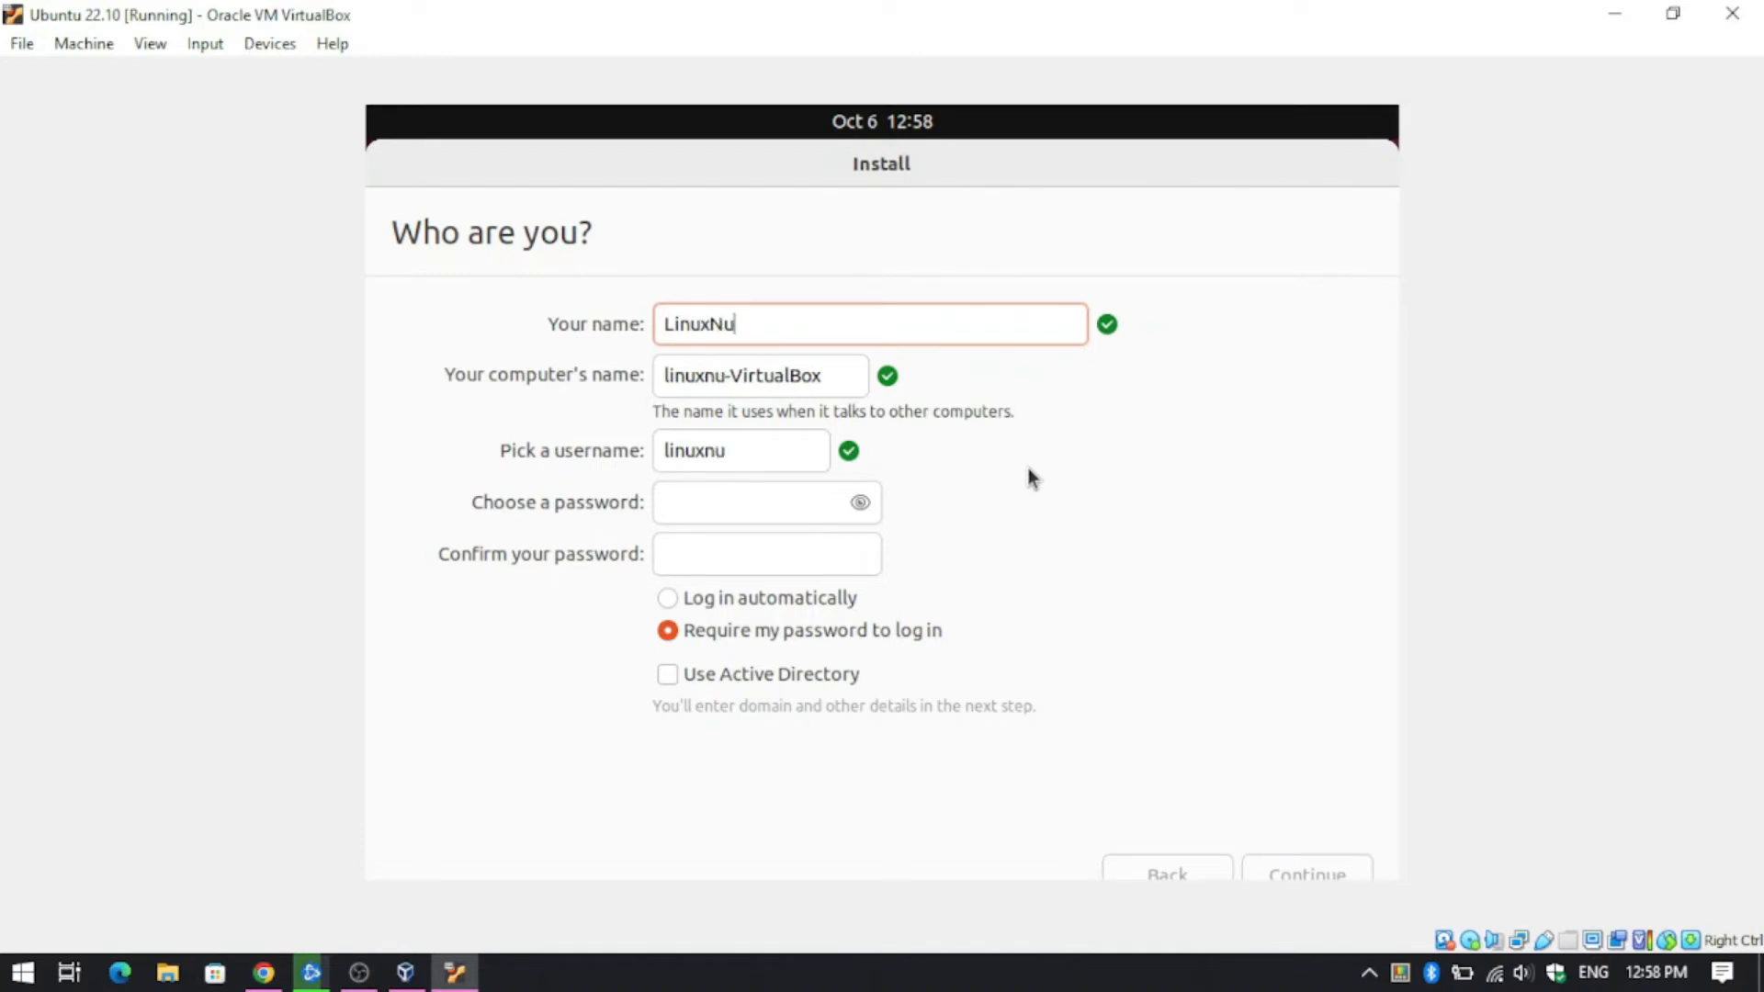
click(741, 521)
key(Tab)
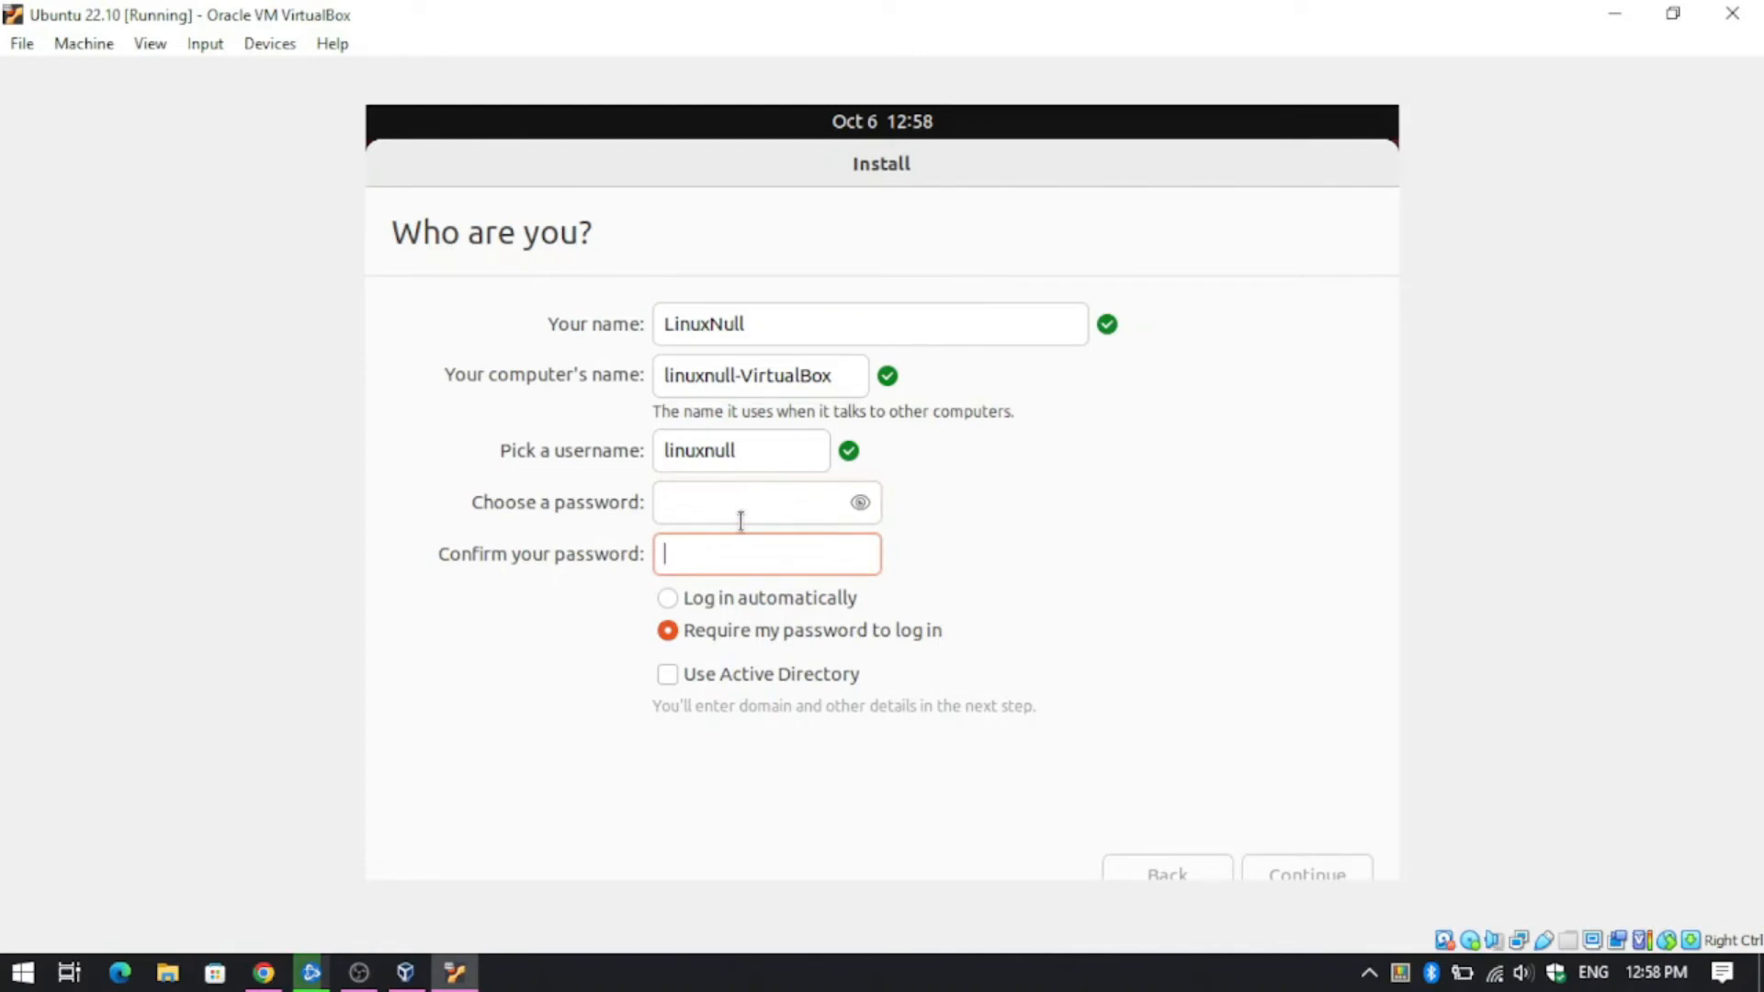
text(123)
click(710, 511)
text(1)
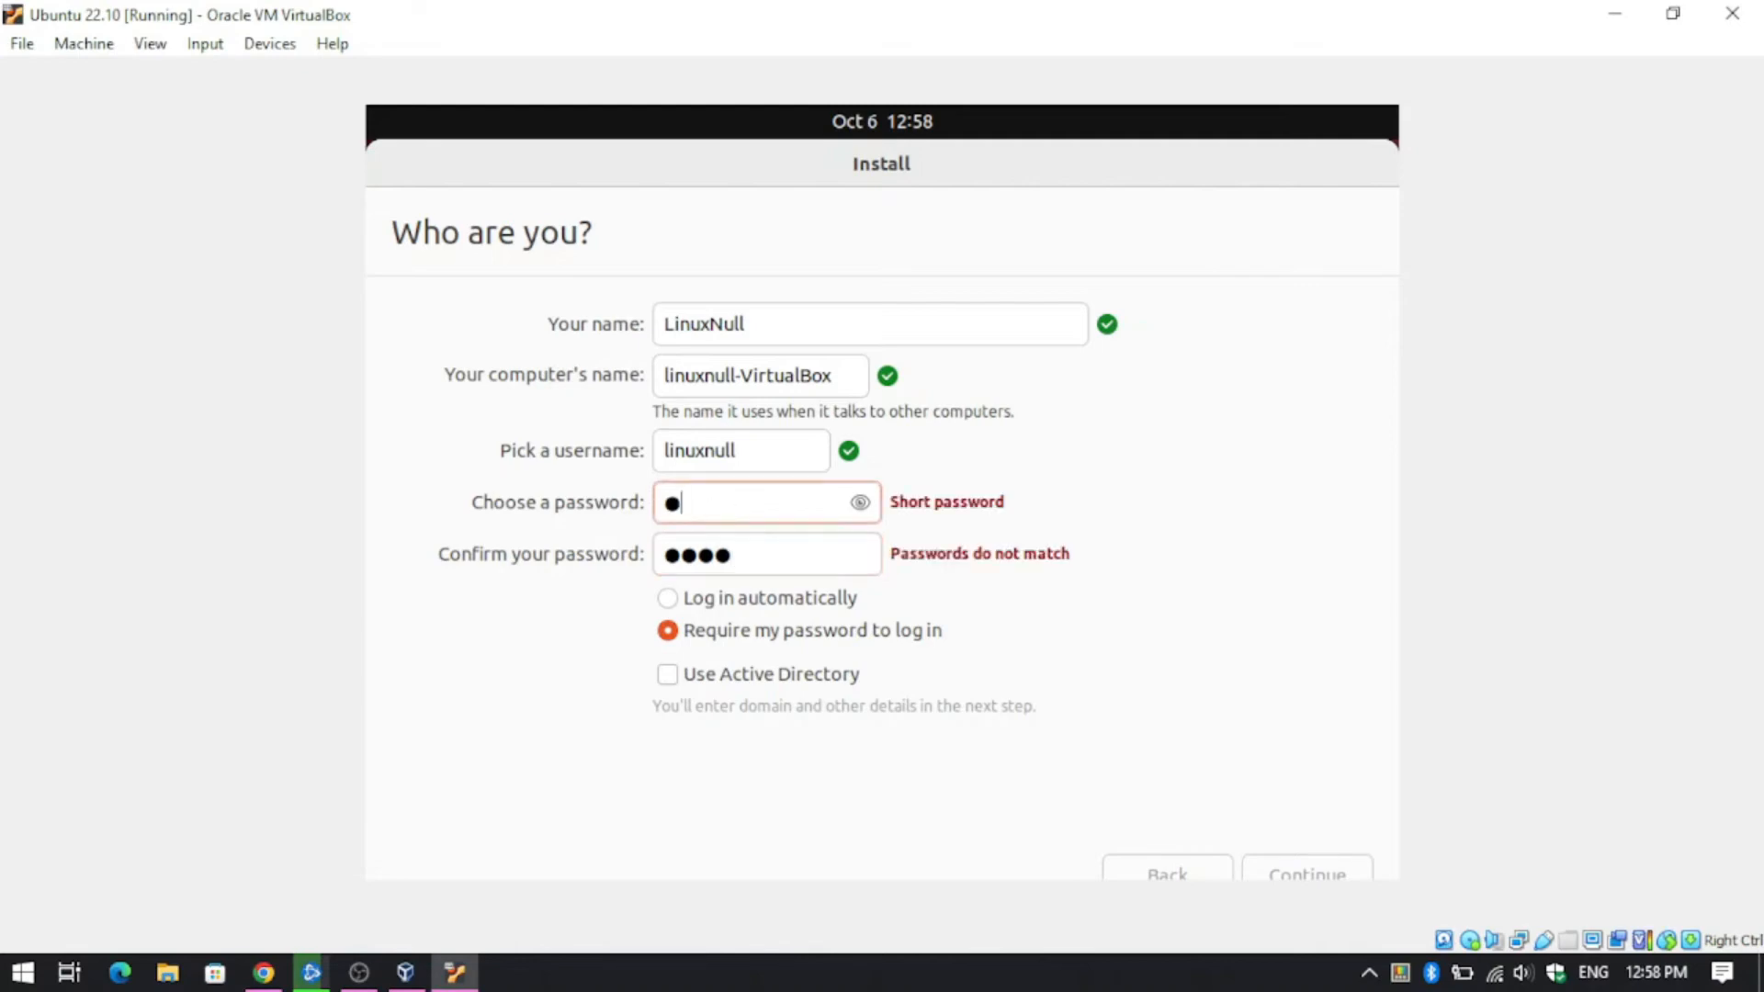
text(234)
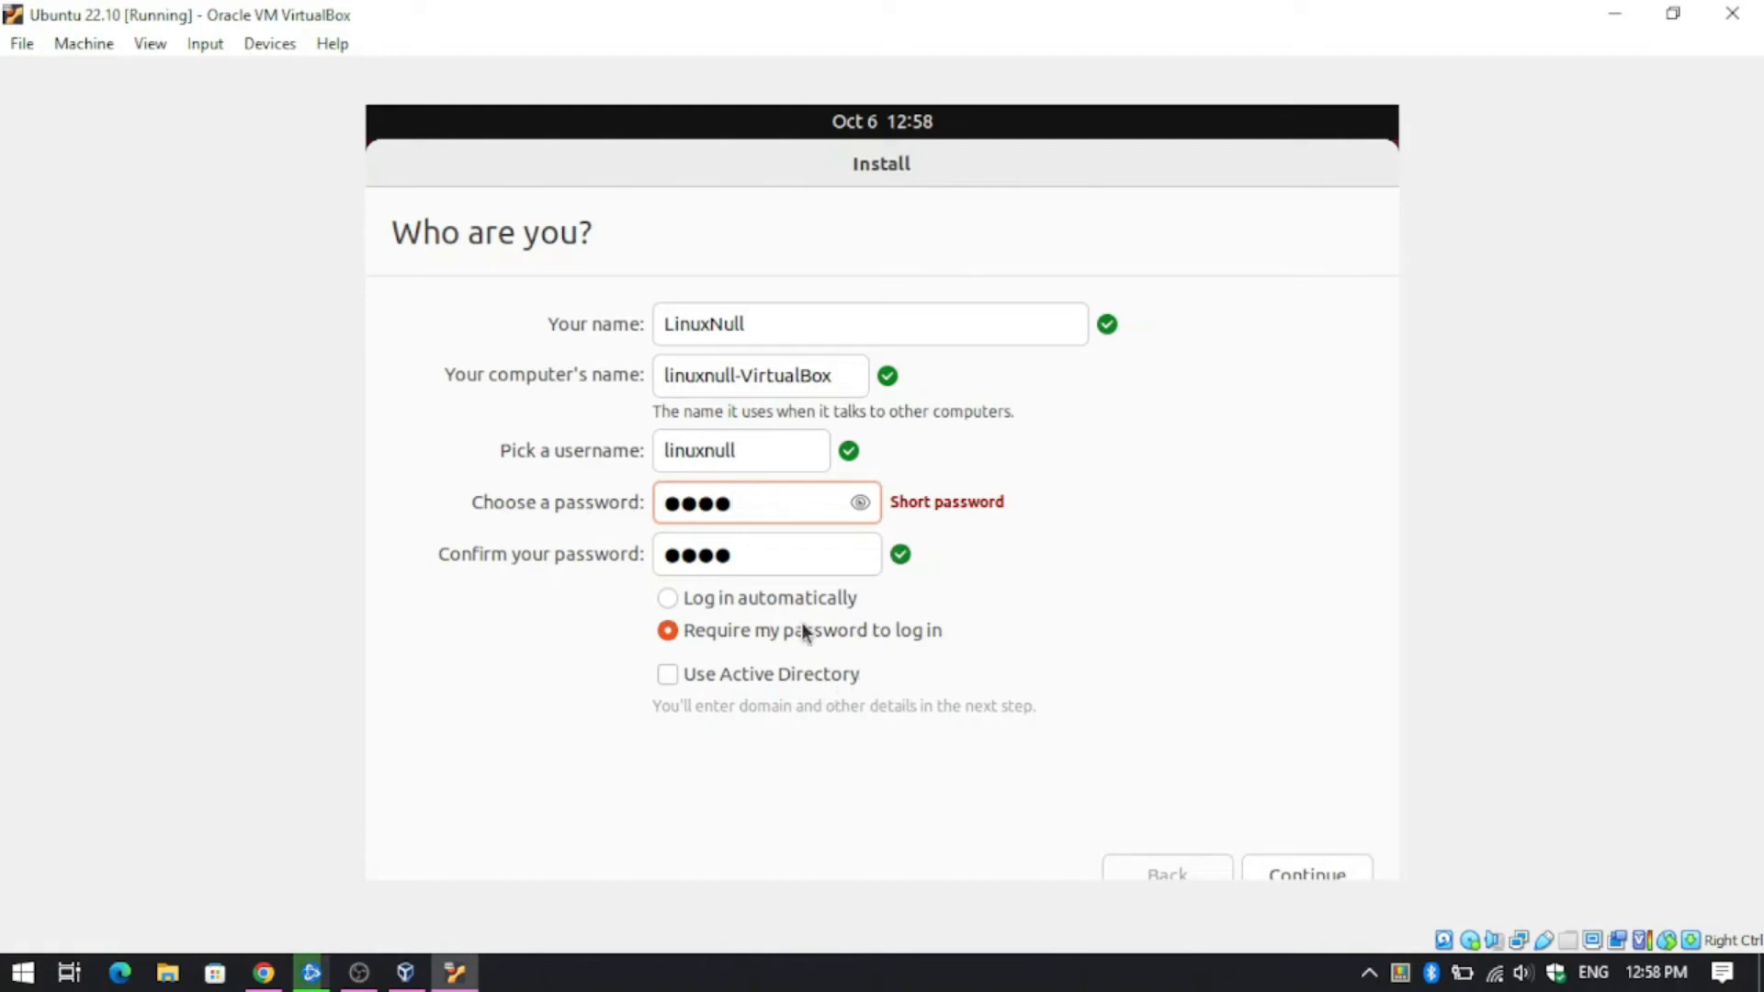
click(1283, 880)
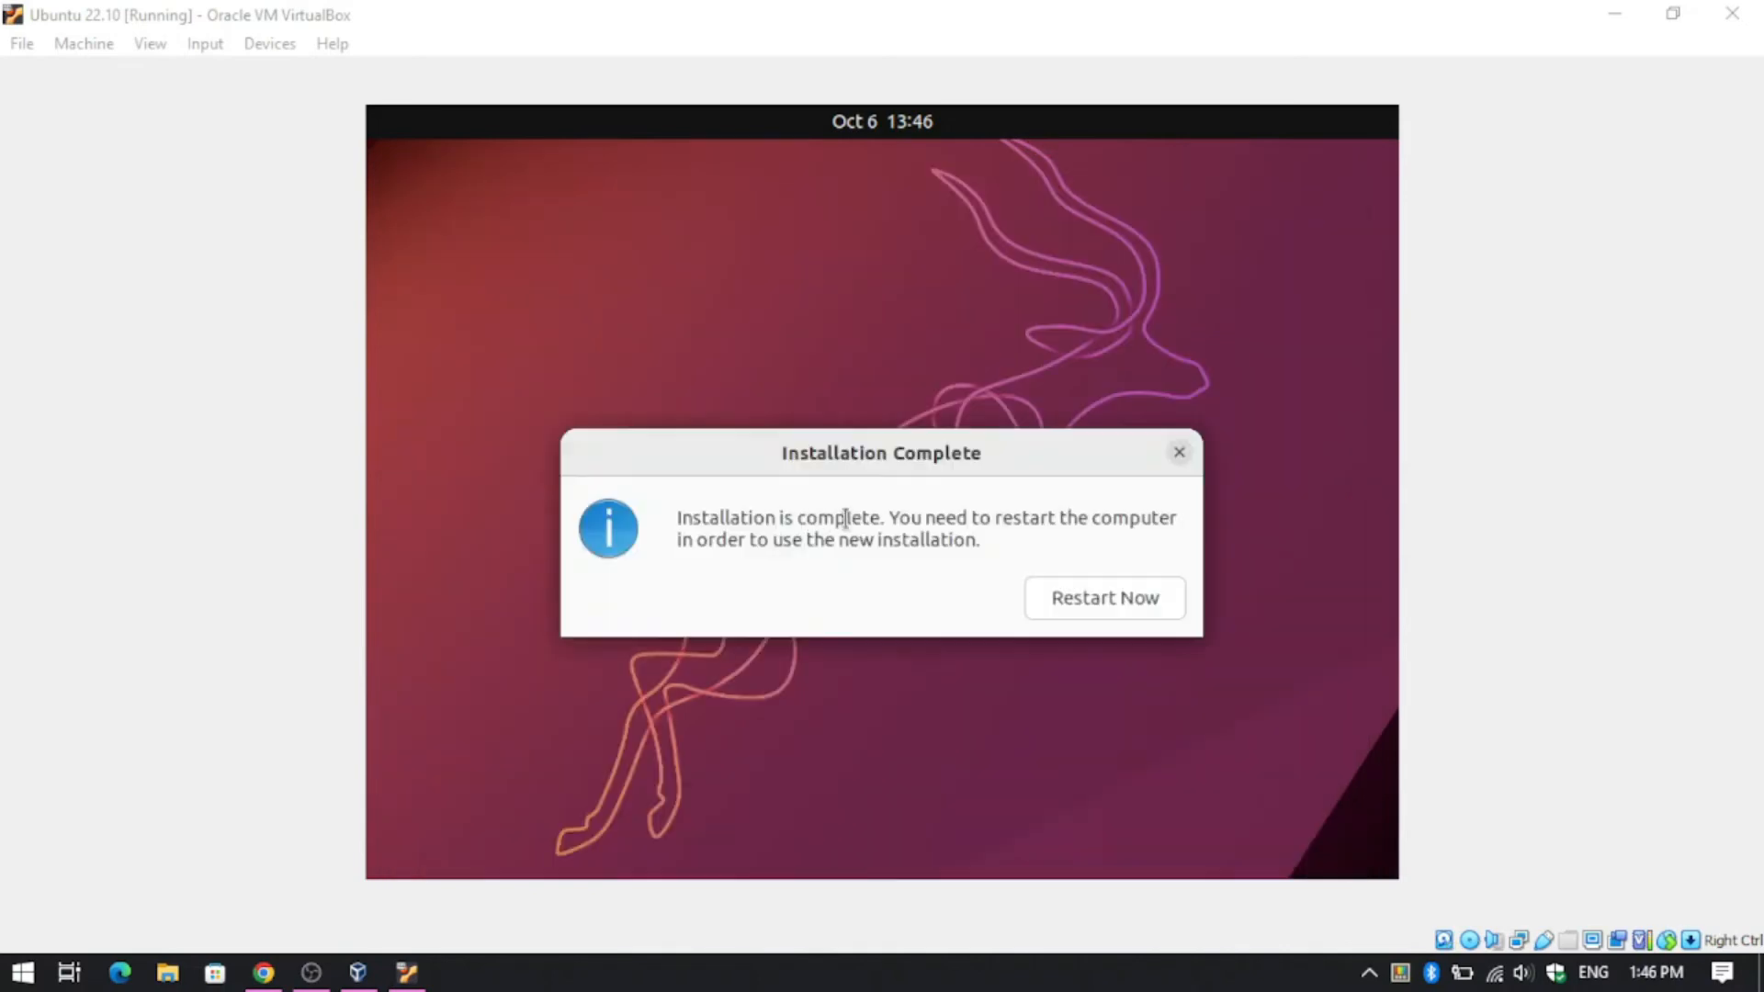
- Restart into the new installation, confirming the installation medium is removed
drag(774, 539, 671, 521)
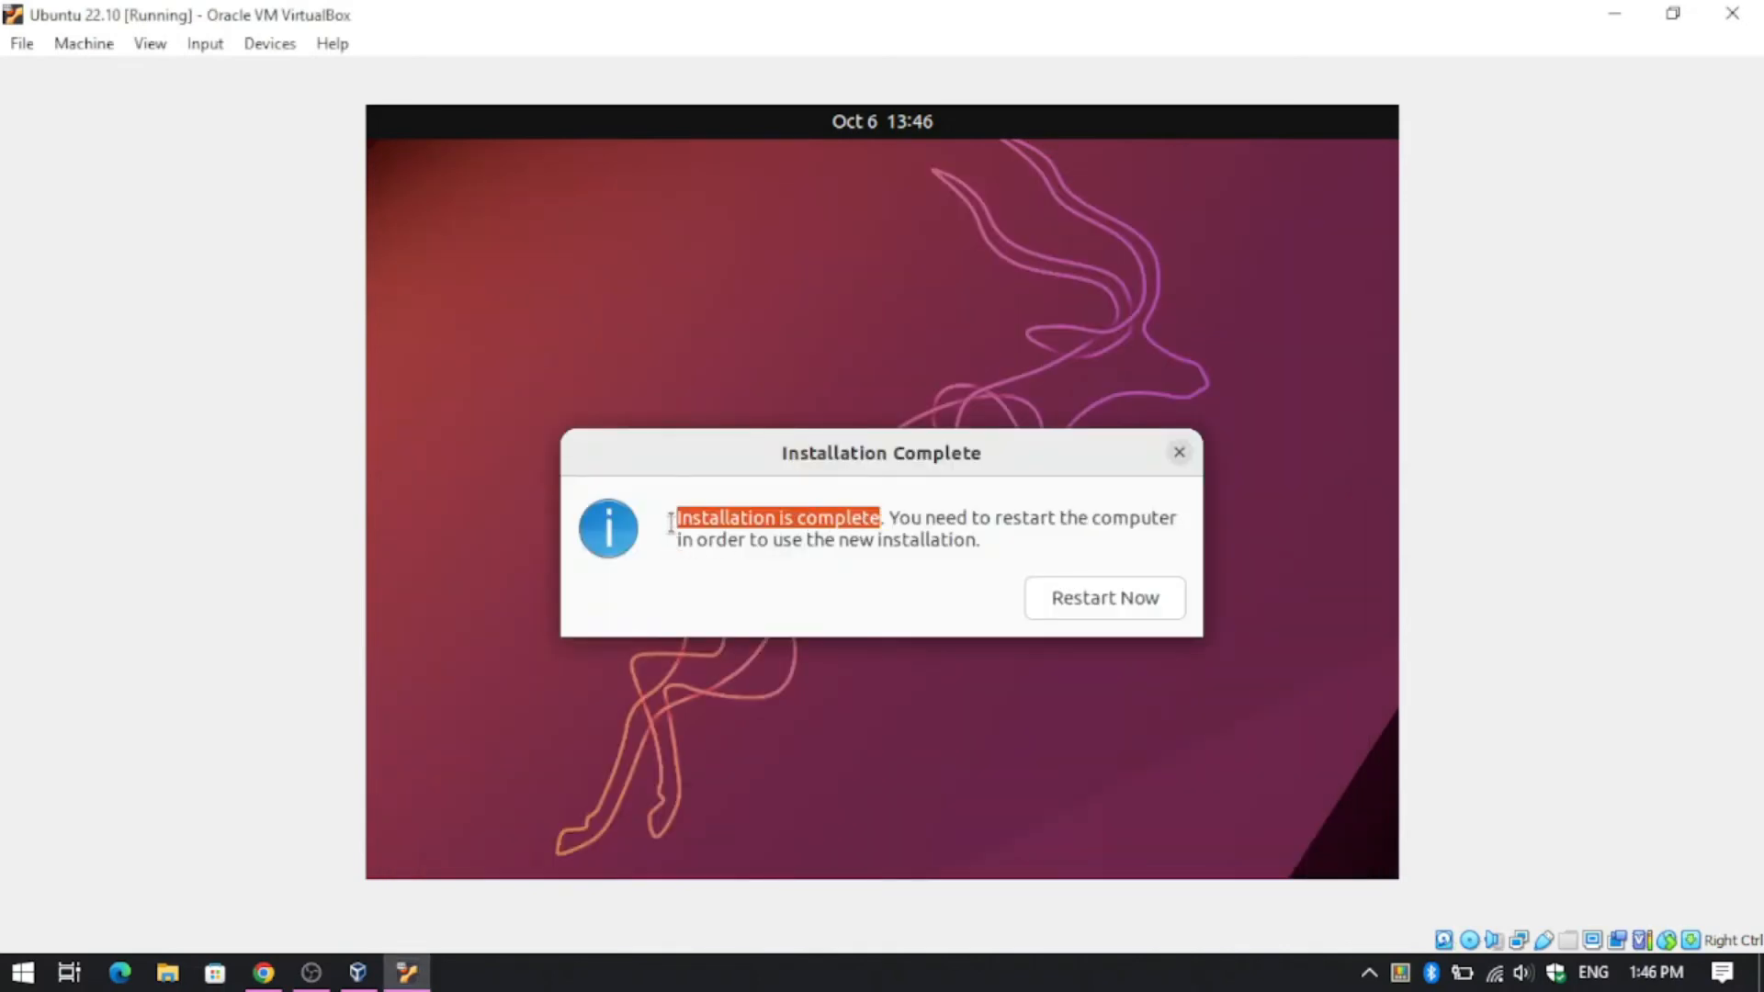
click(1112, 603)
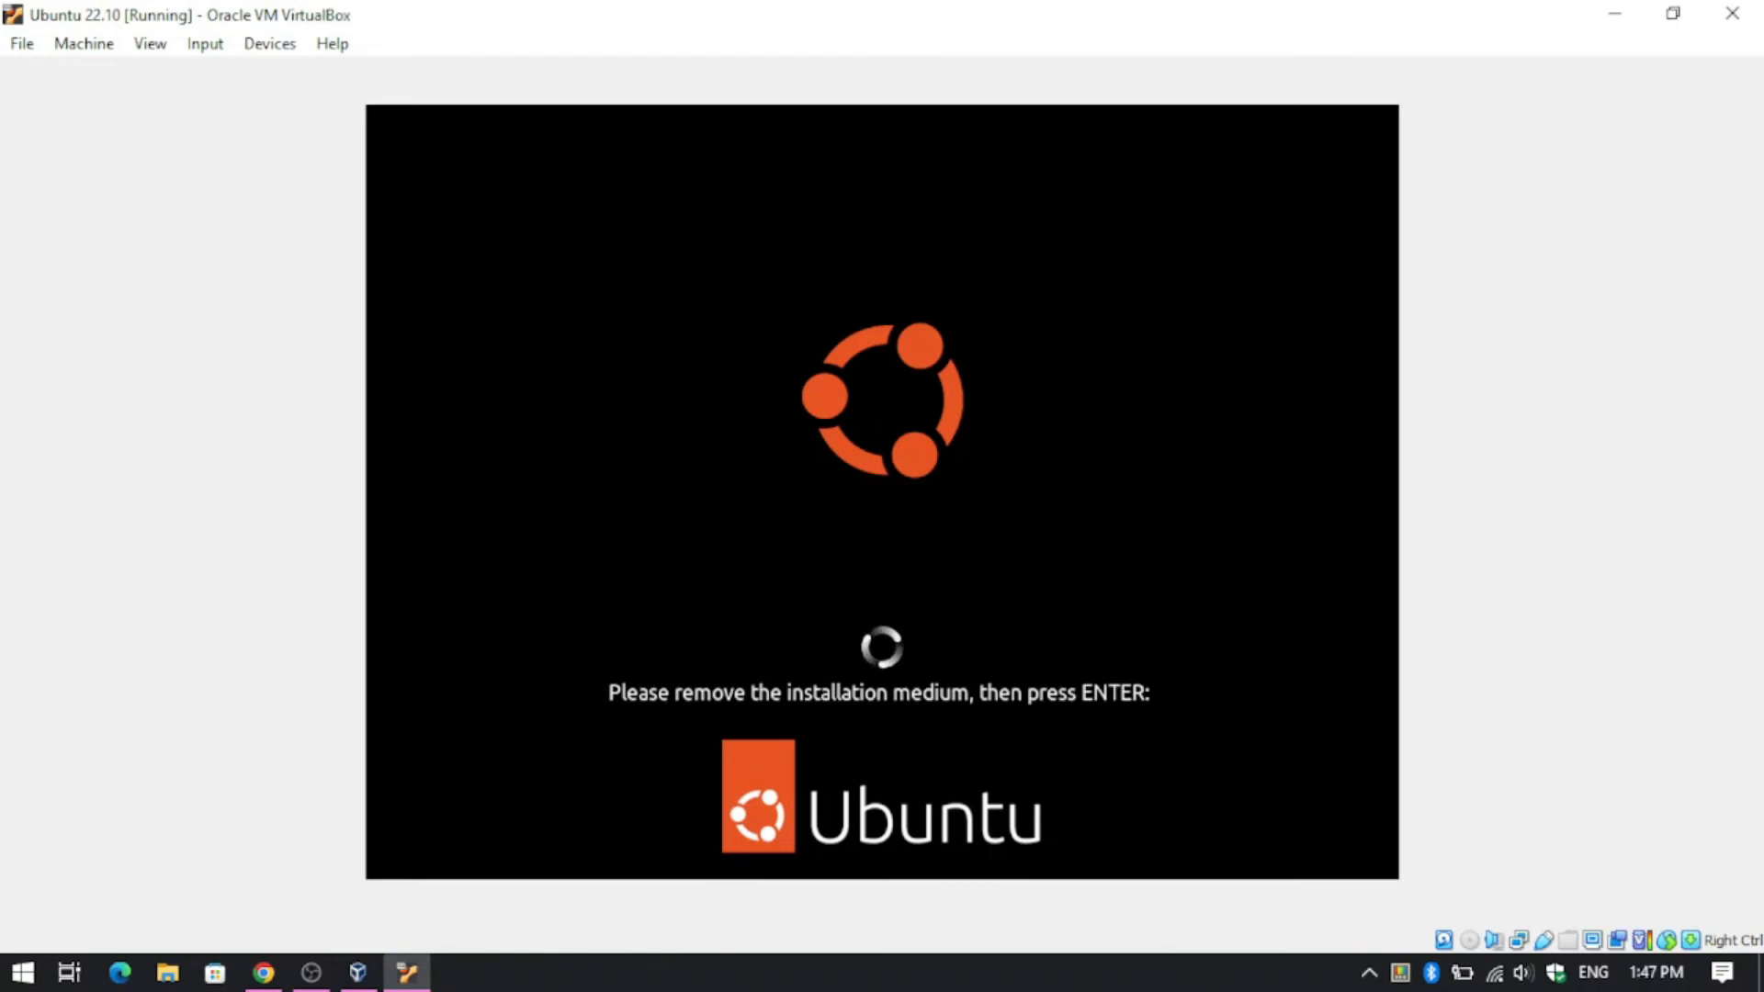
key(Return)
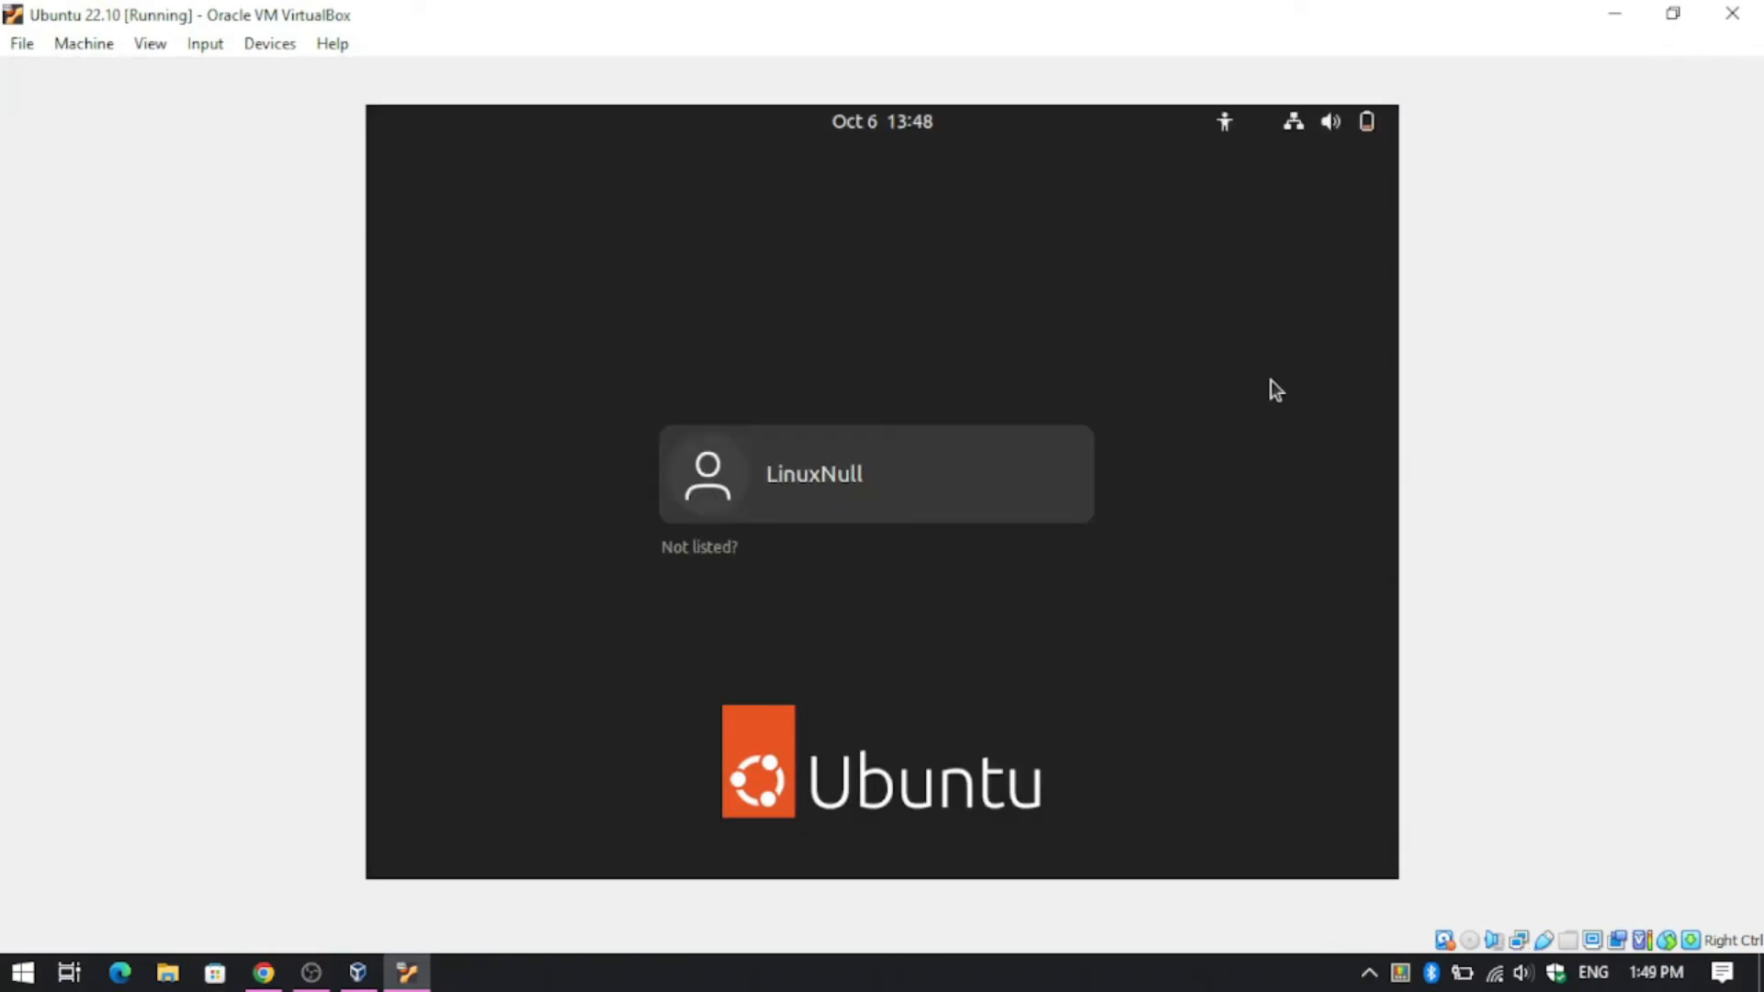
- Sign in to the Ubuntu user account with its password
click(725, 504)
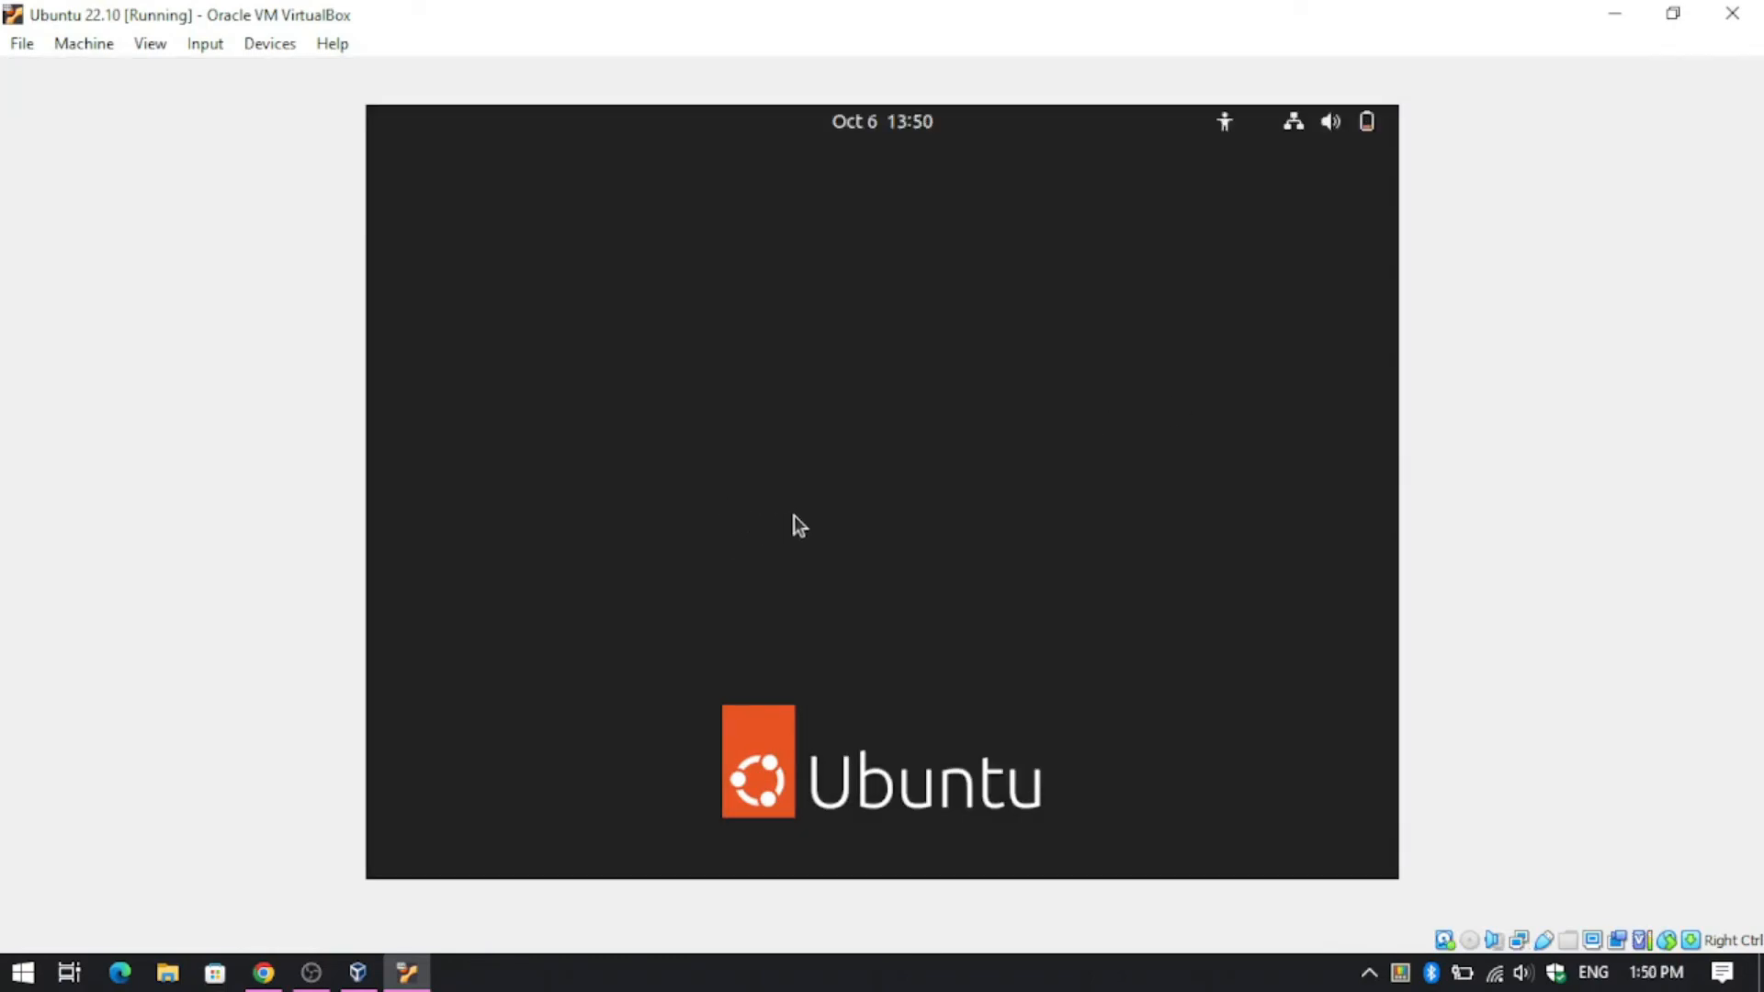
text(****)
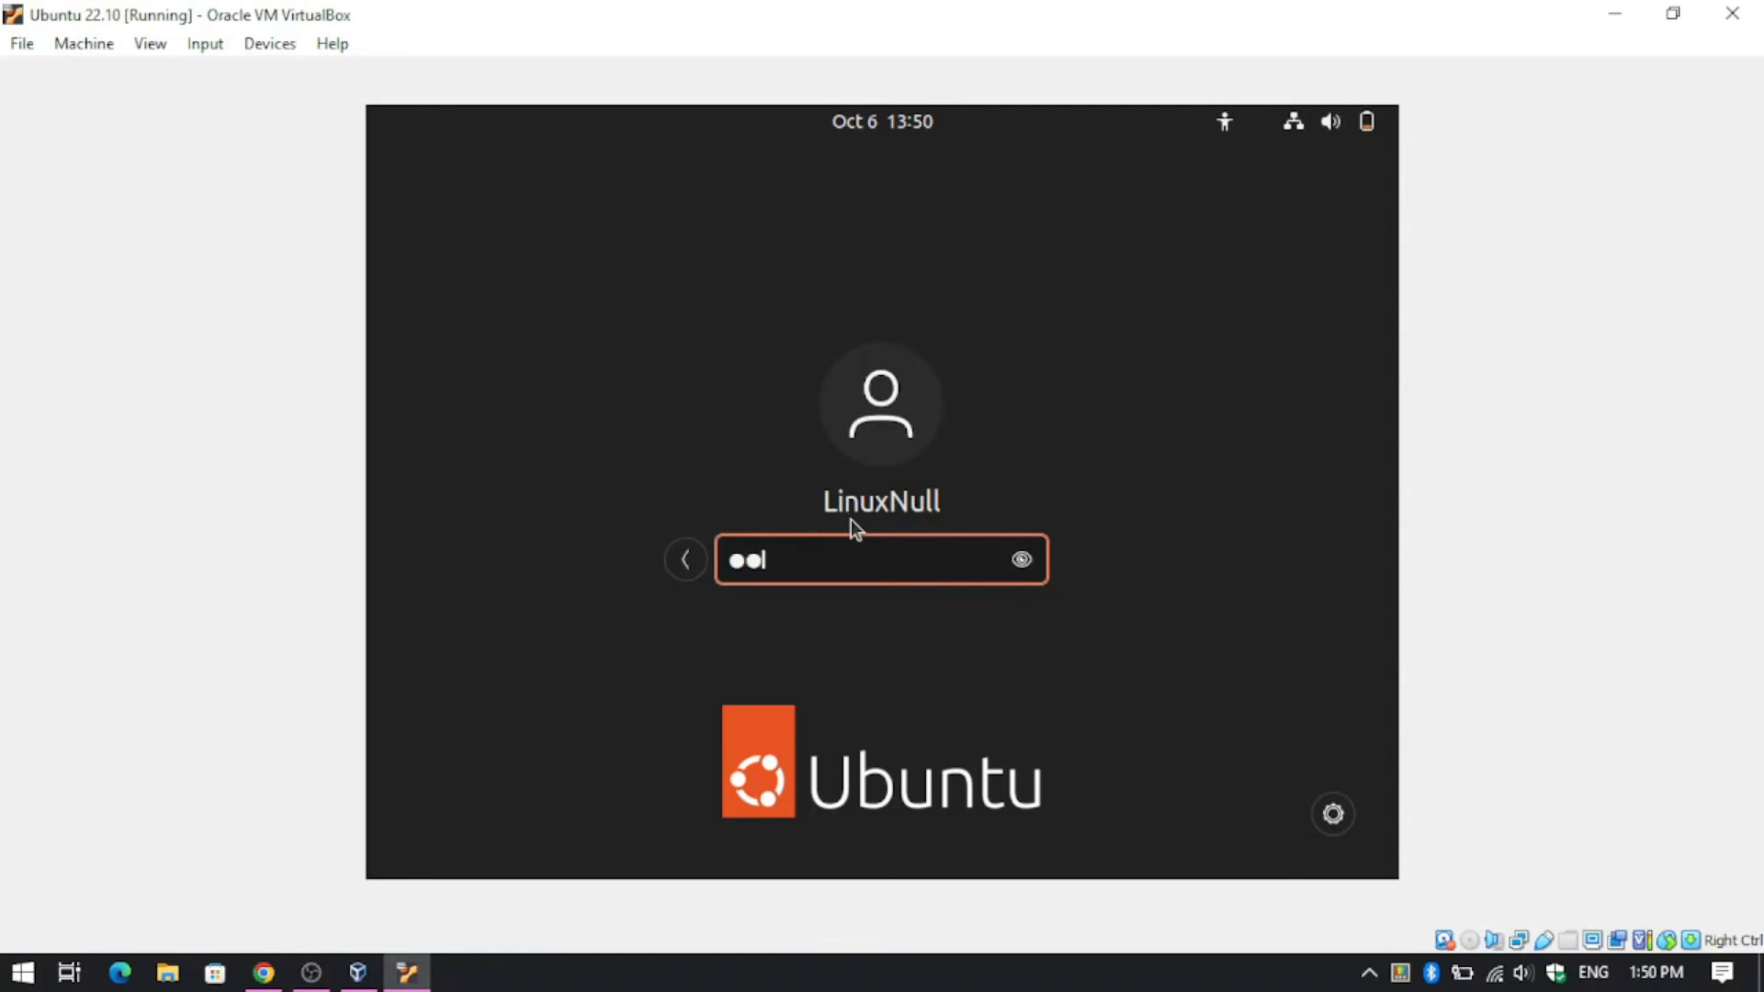
key(Return)
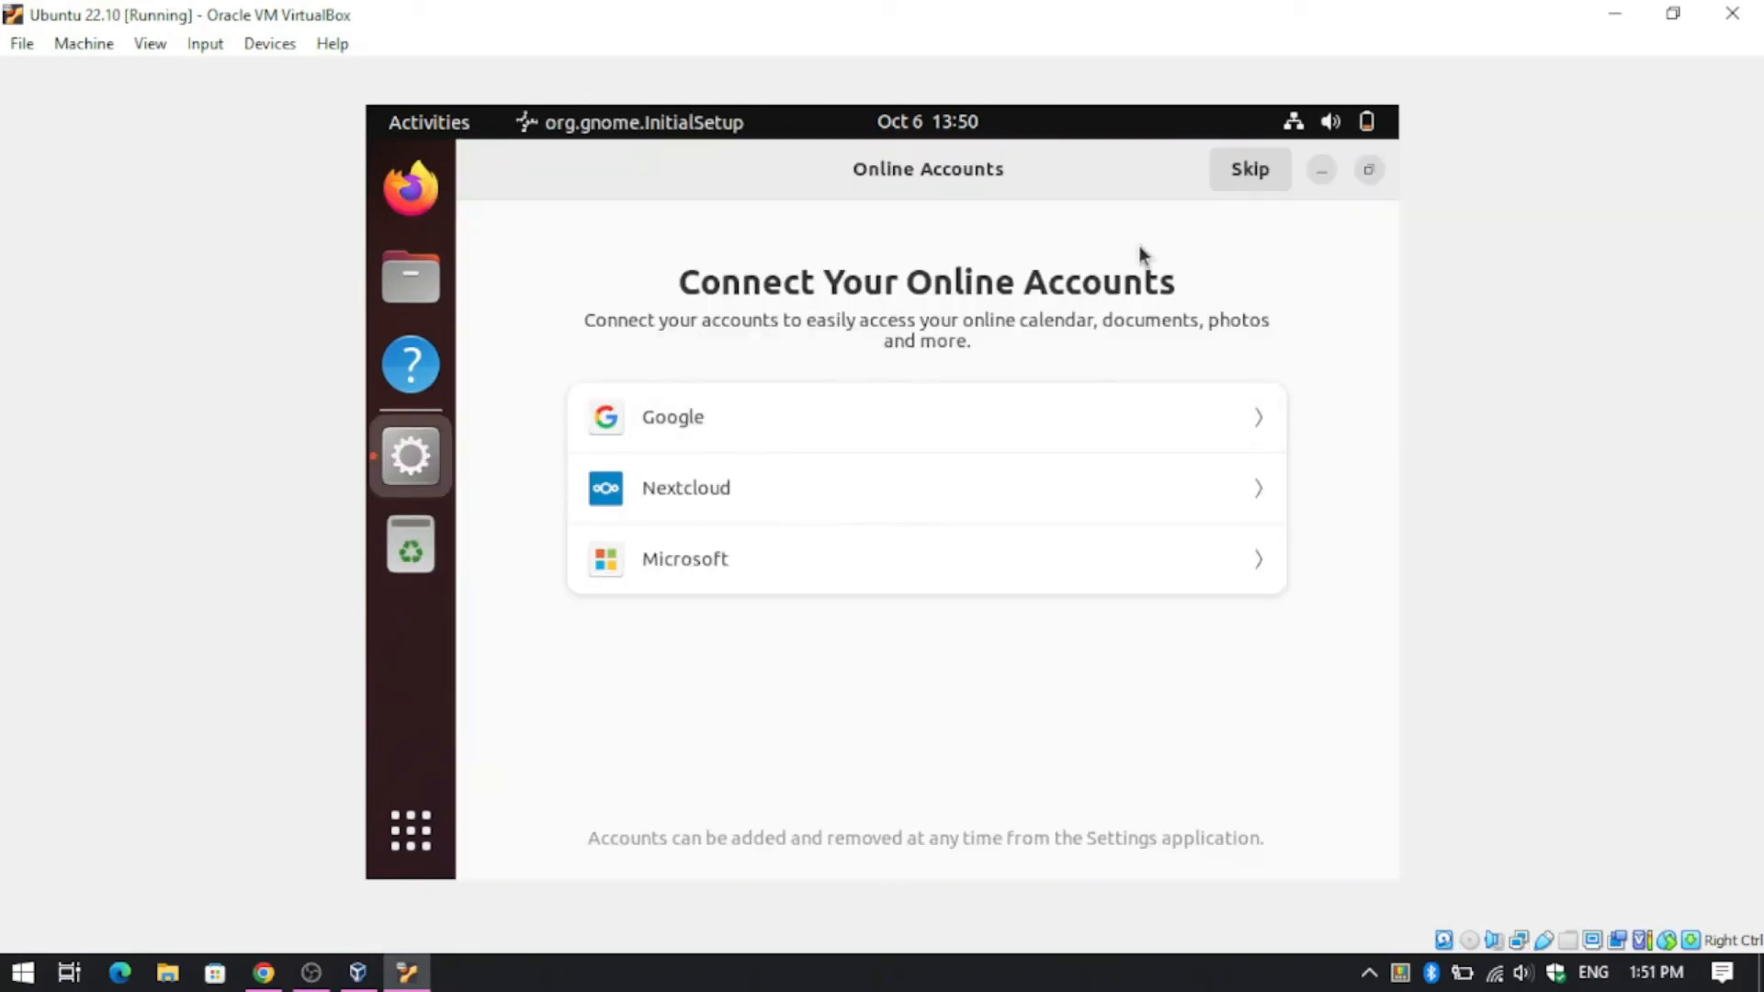
- Skip through the first-run welcome setup and show all installed applications
click(1251, 170)
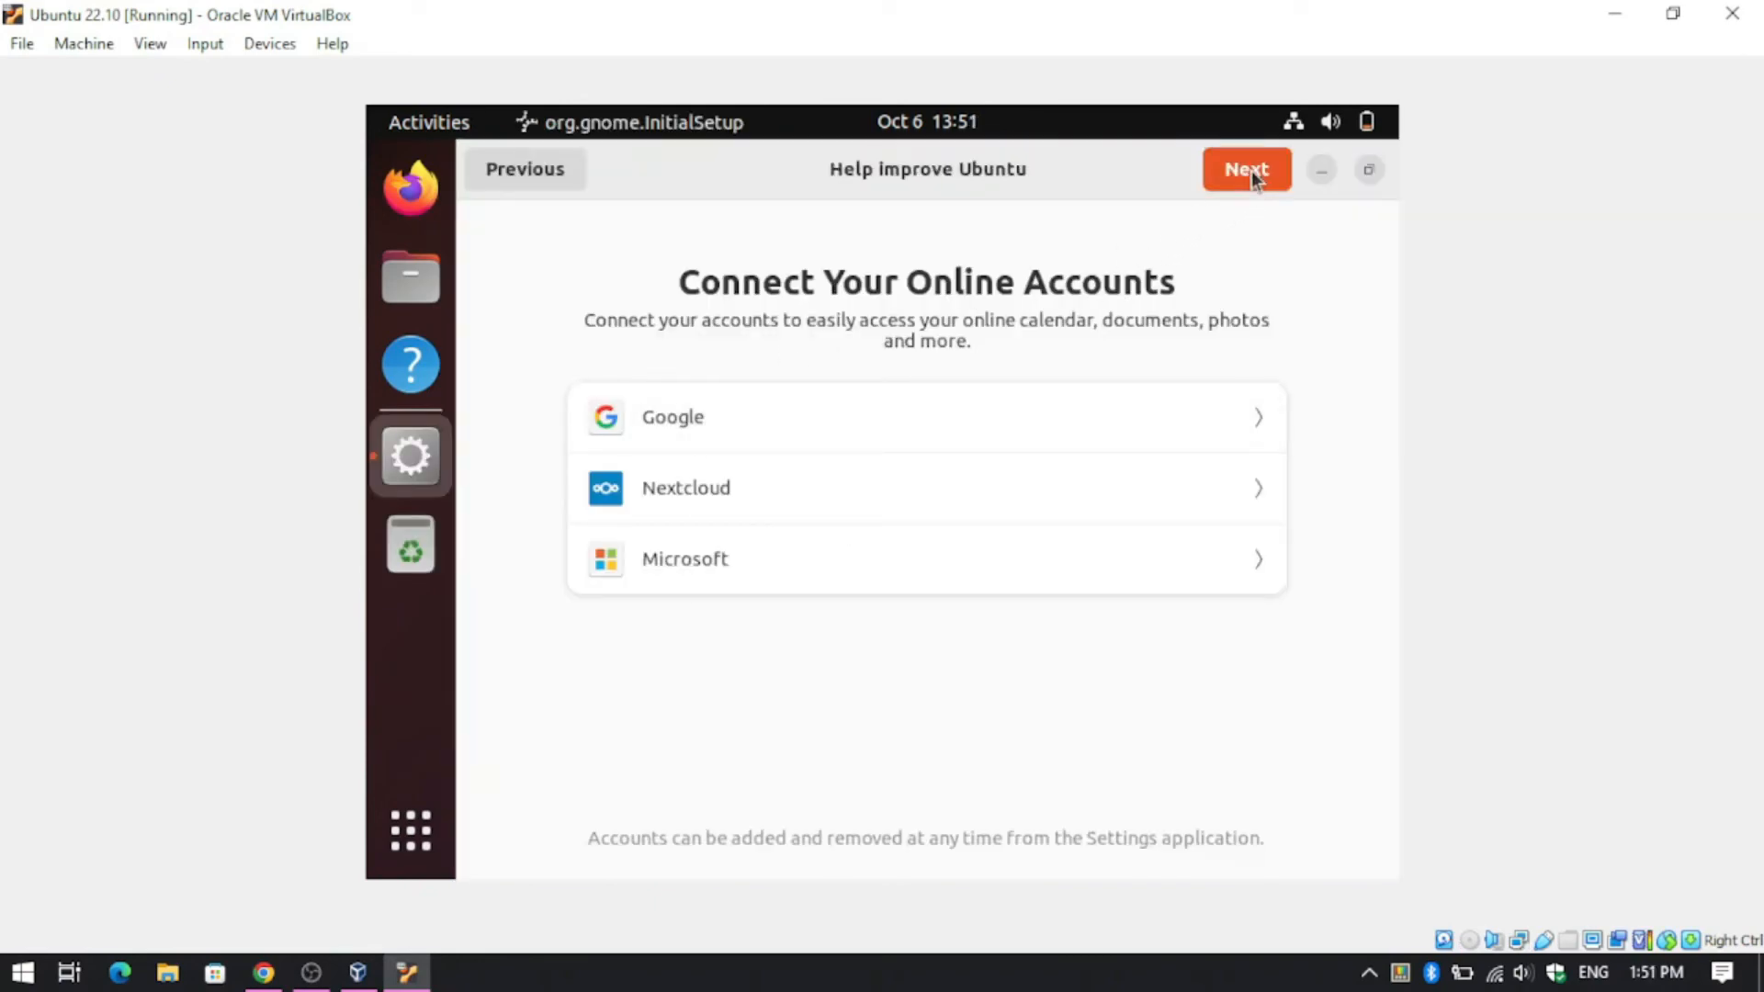
click(1251, 171)
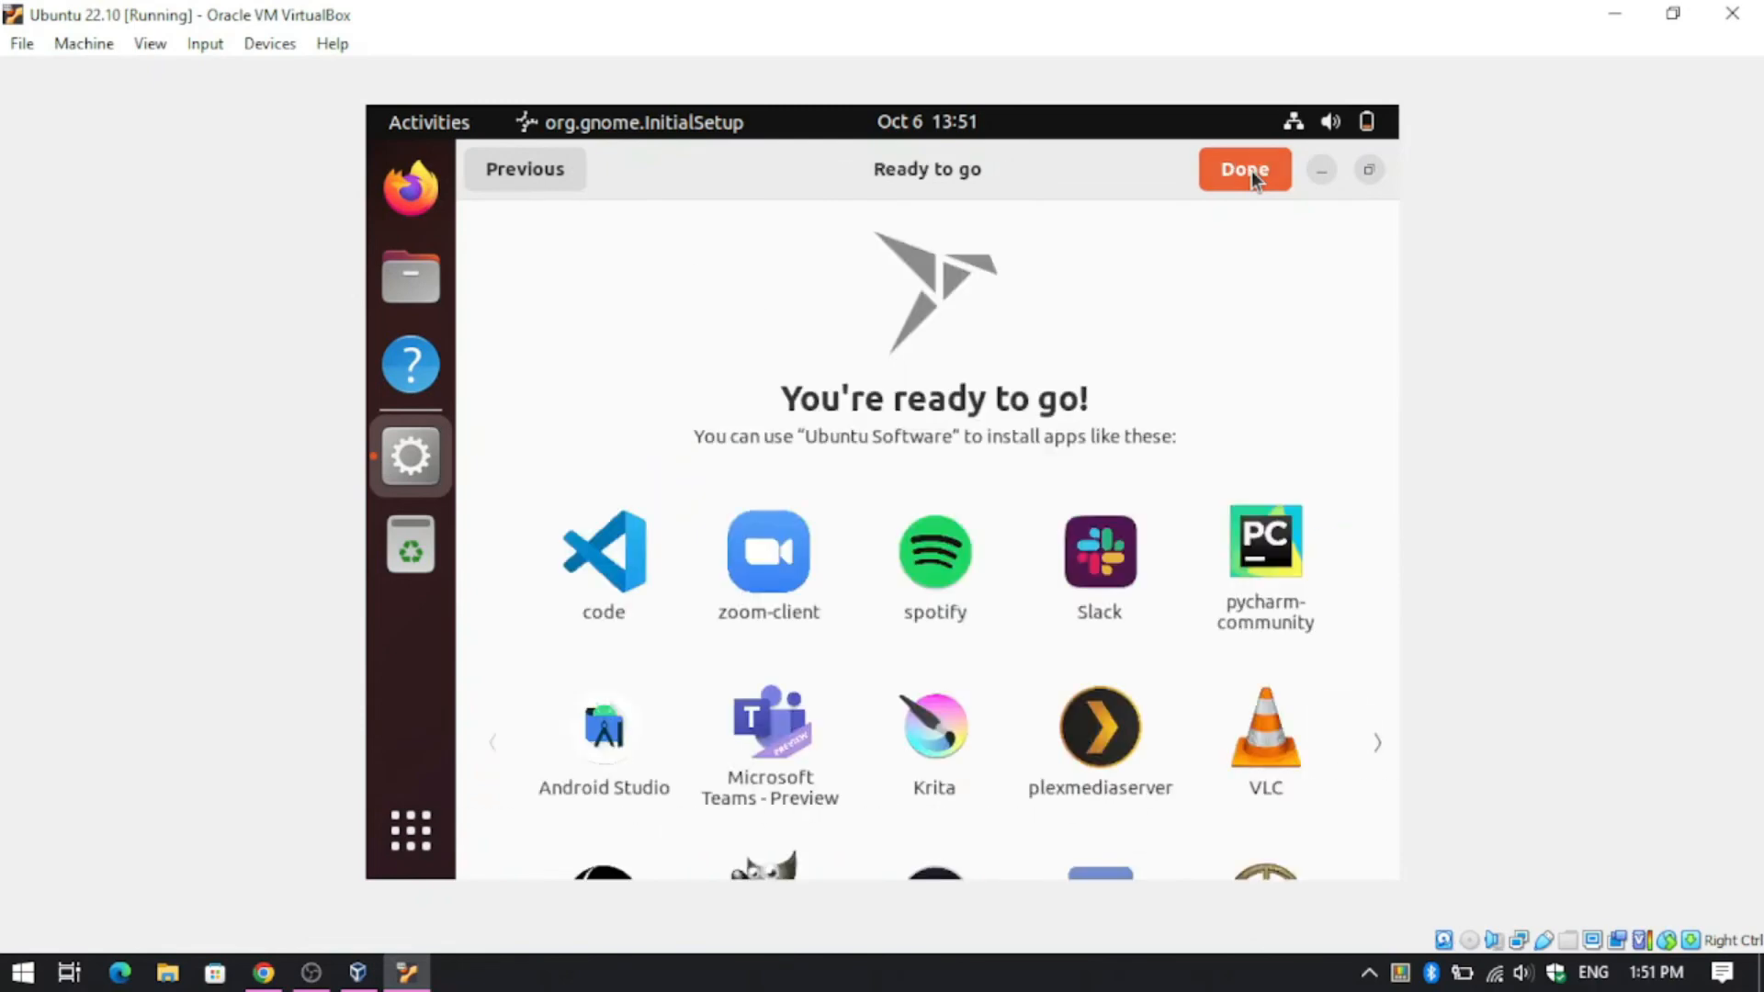
click(1264, 173)
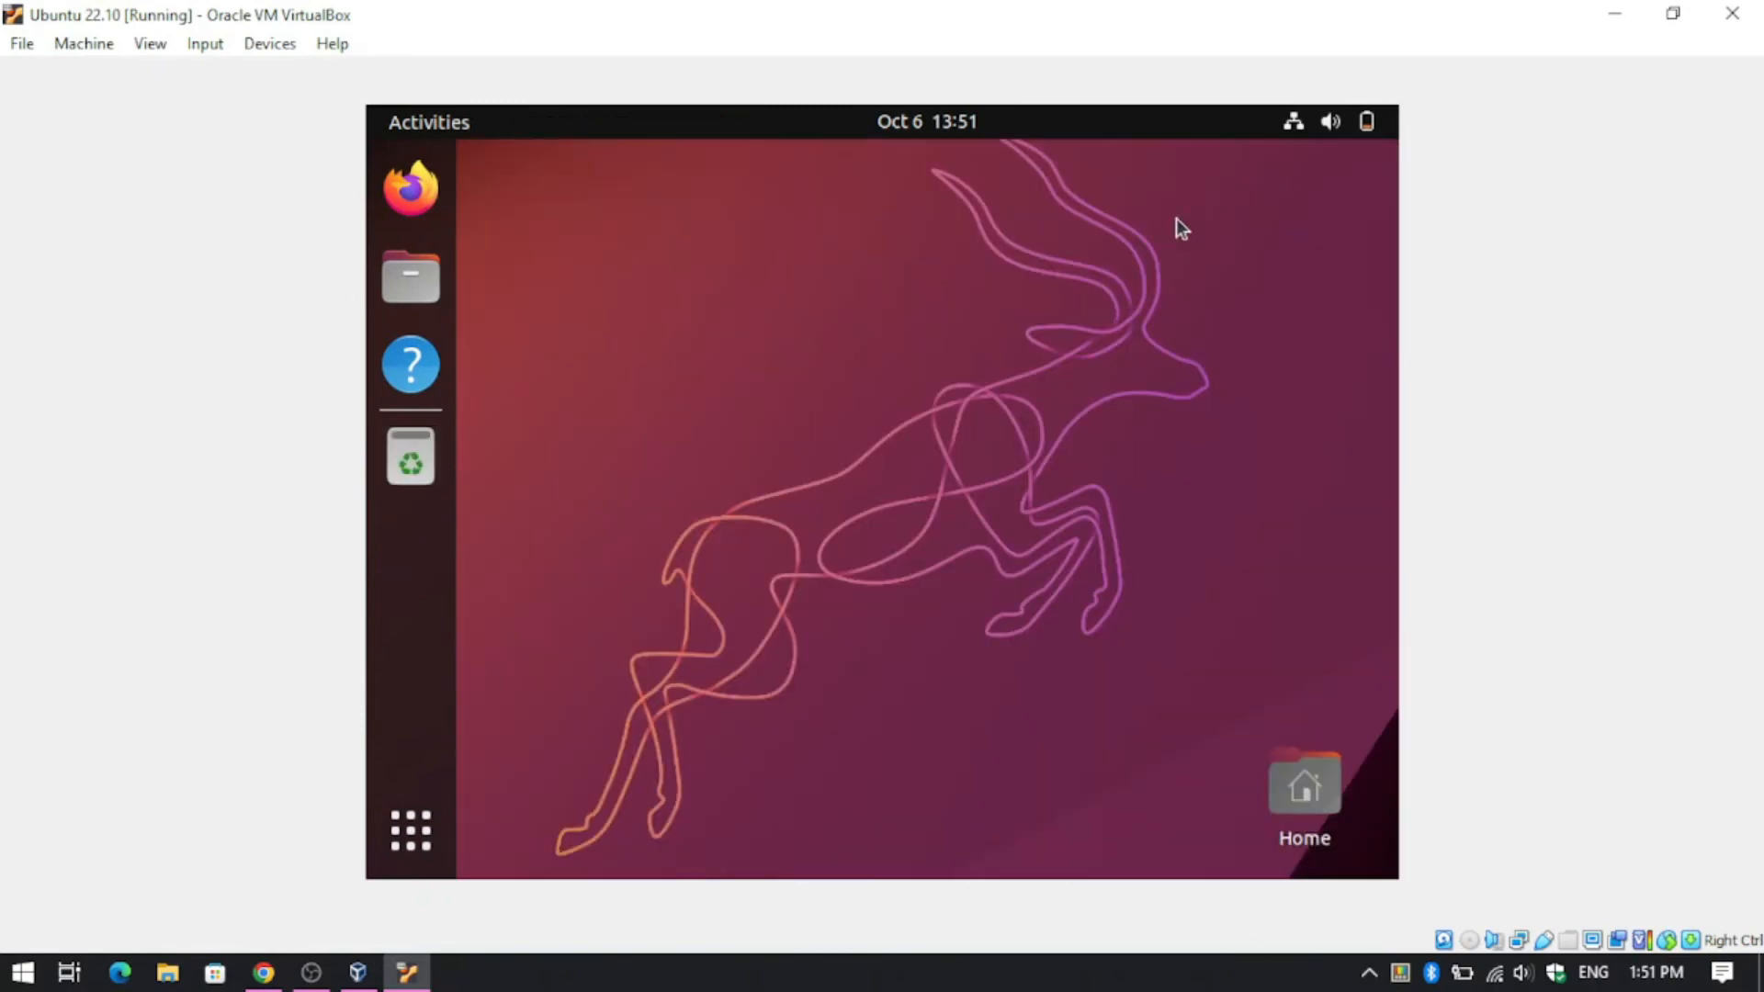
click(413, 838)
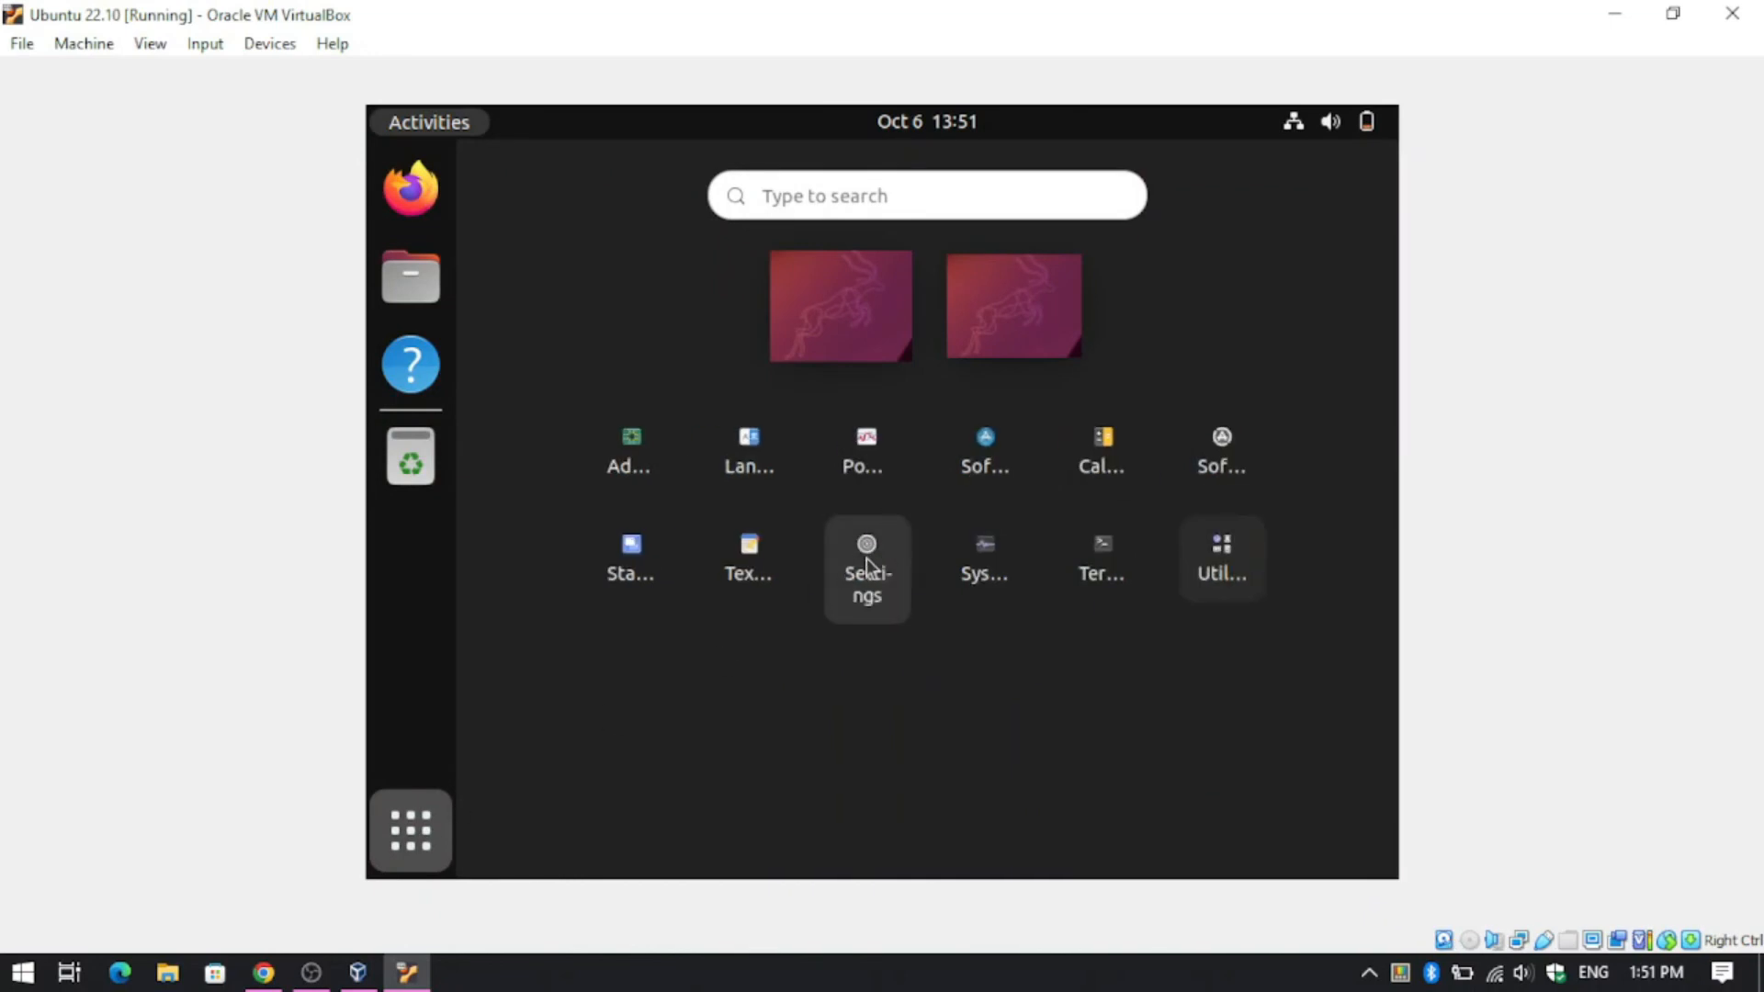
- Launch Settings and go to the Displays page
click(868, 558)
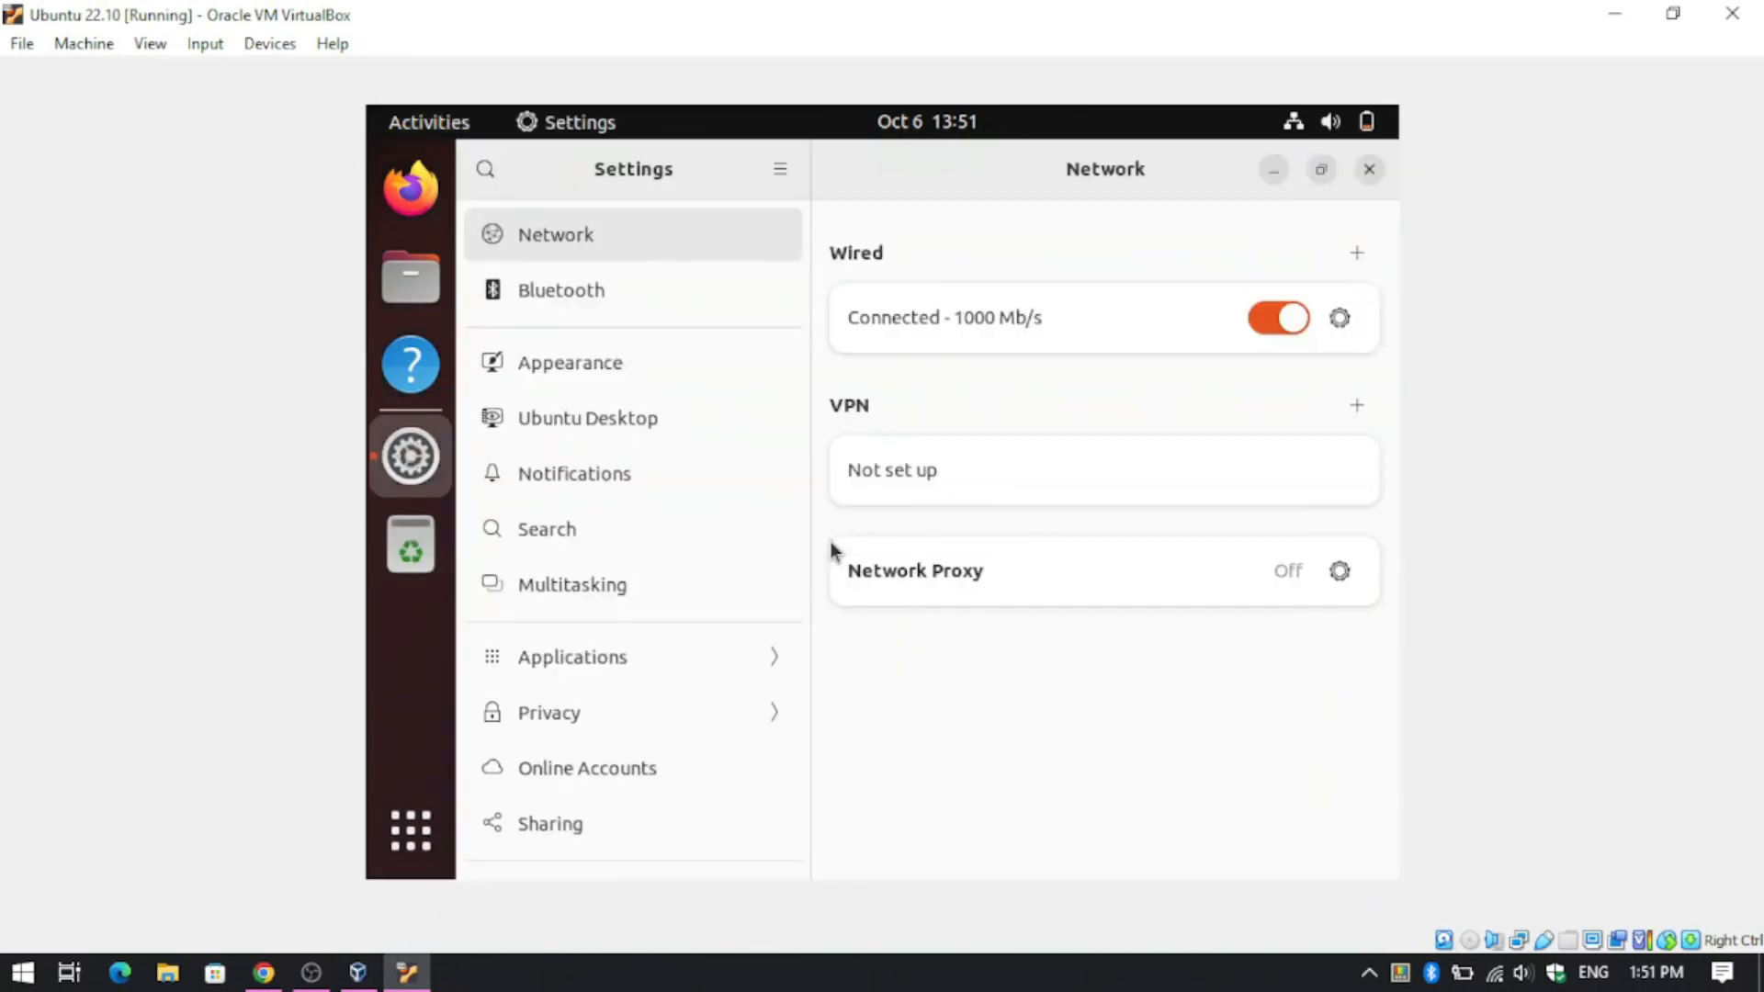
click(731, 371)
scroll(718, 384, down, 5)
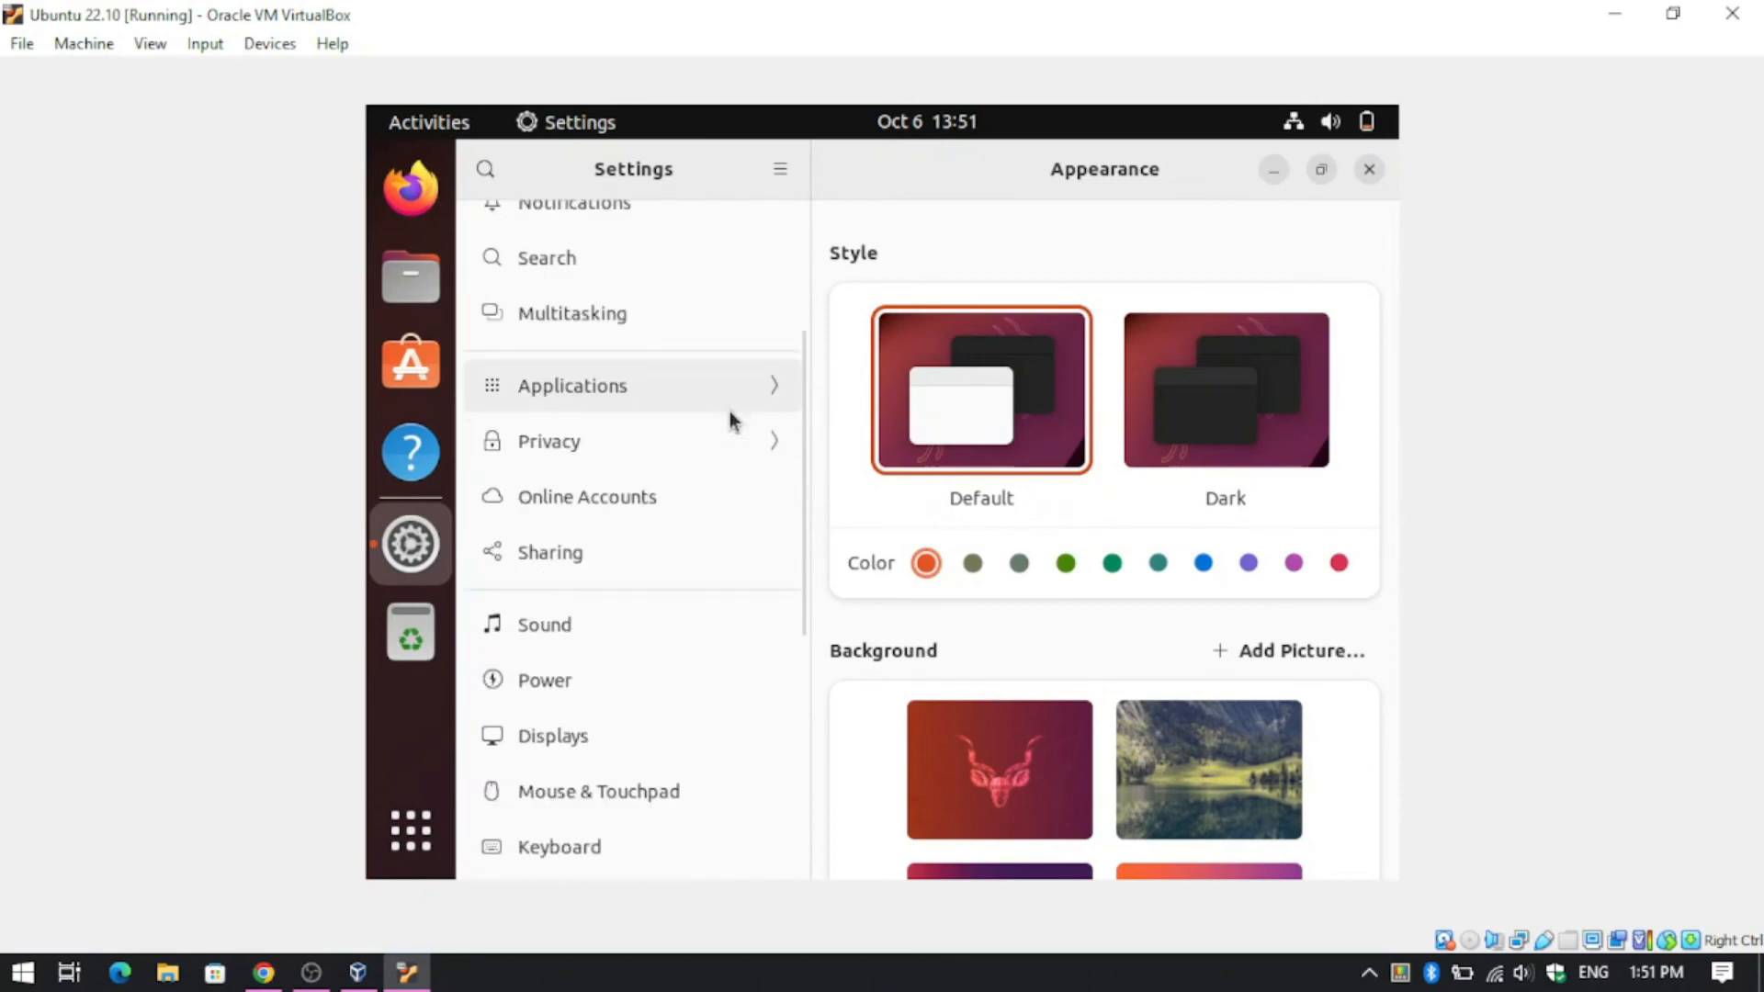
scroll(709, 433, down, 1)
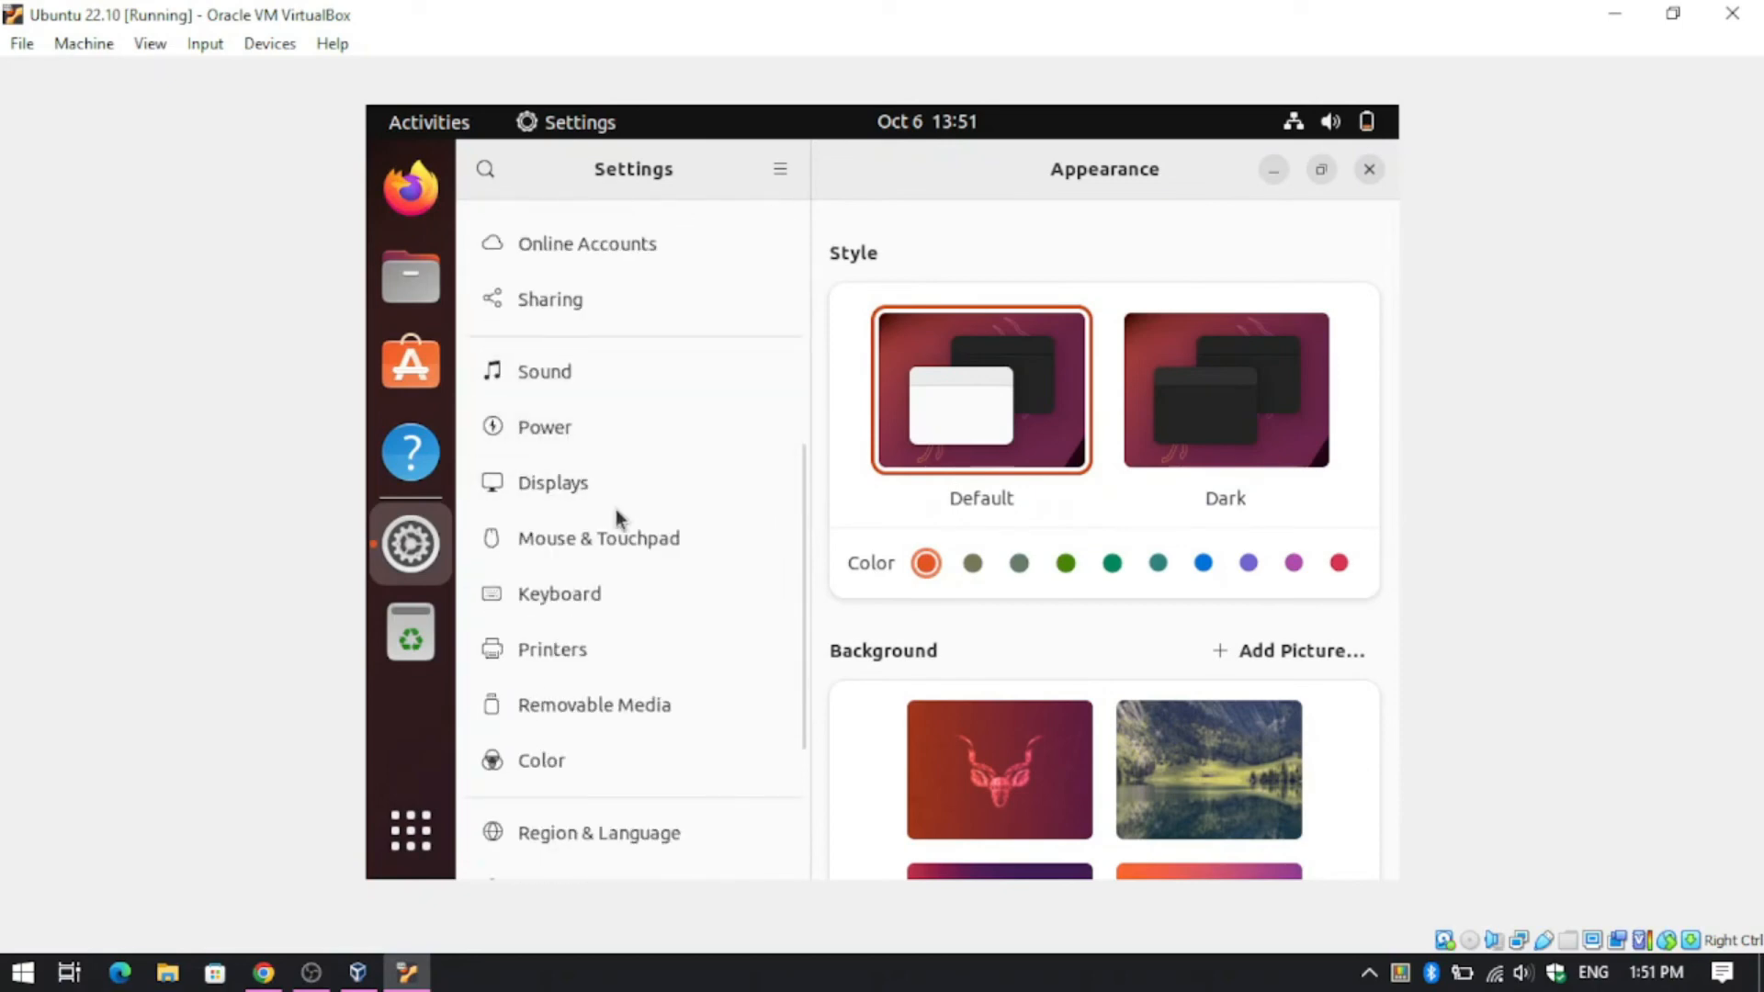
click(553, 483)
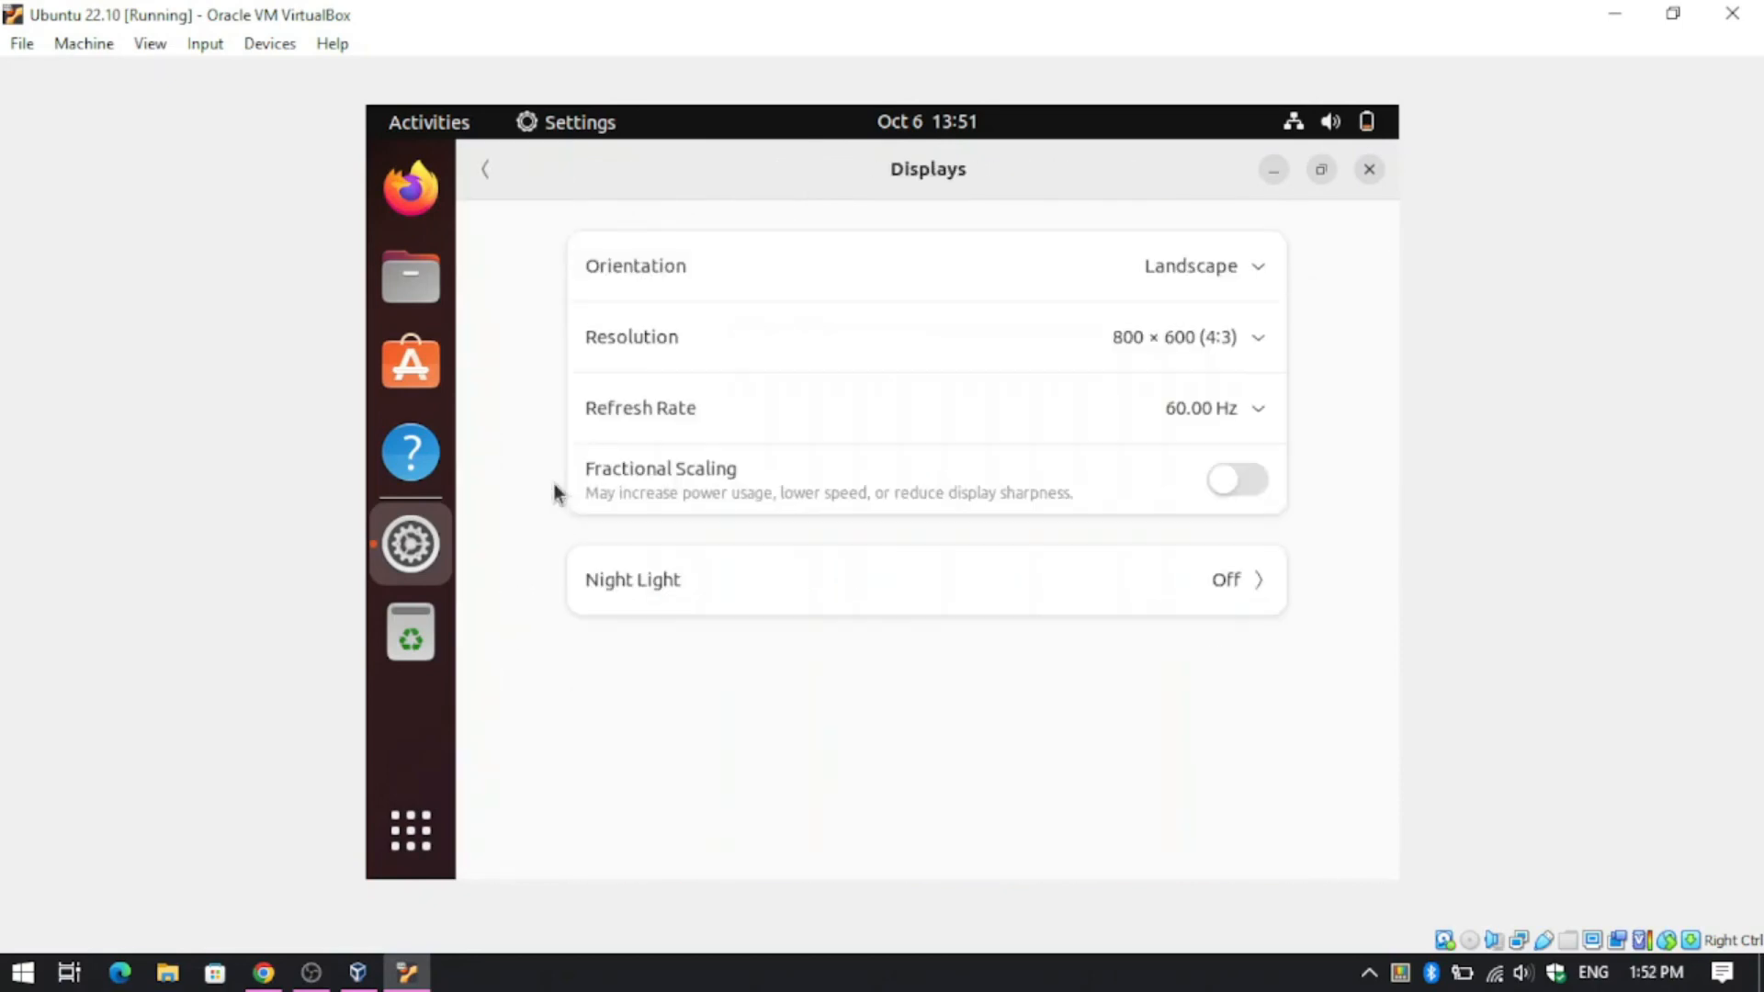
- Apply a 1360 × 768 (16:9) resolution and close Settings
click(1193, 340)
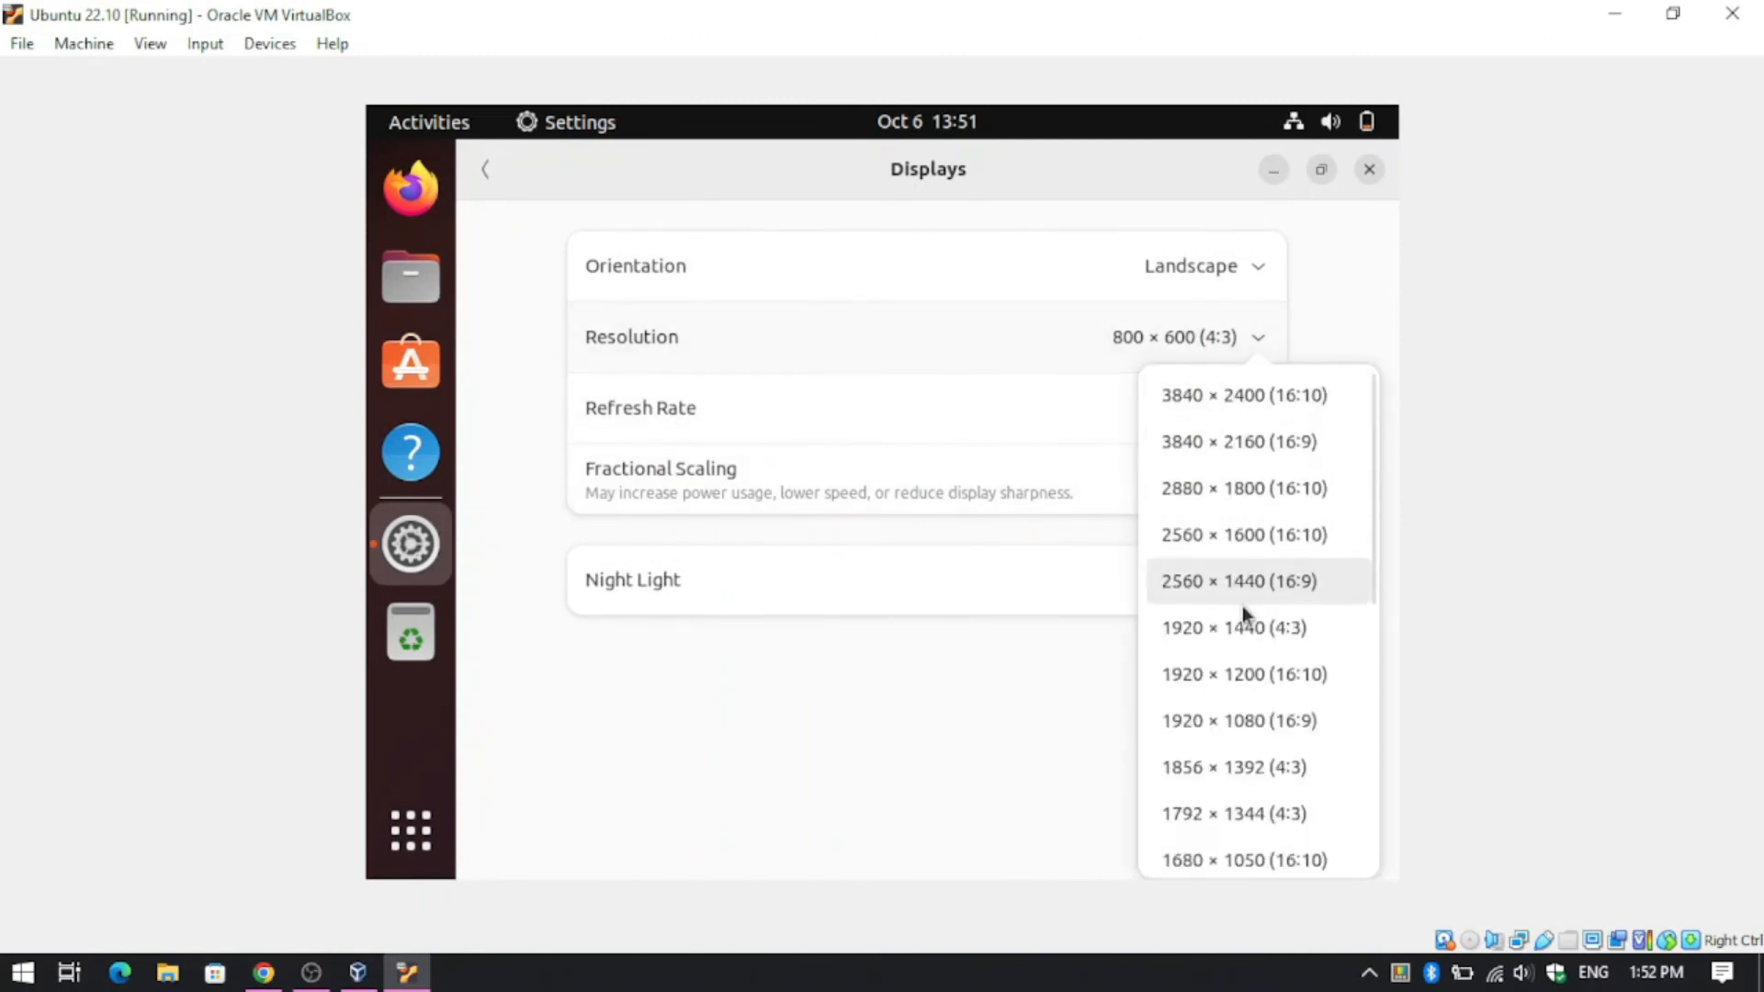
scroll(1220, 591, down, 5)
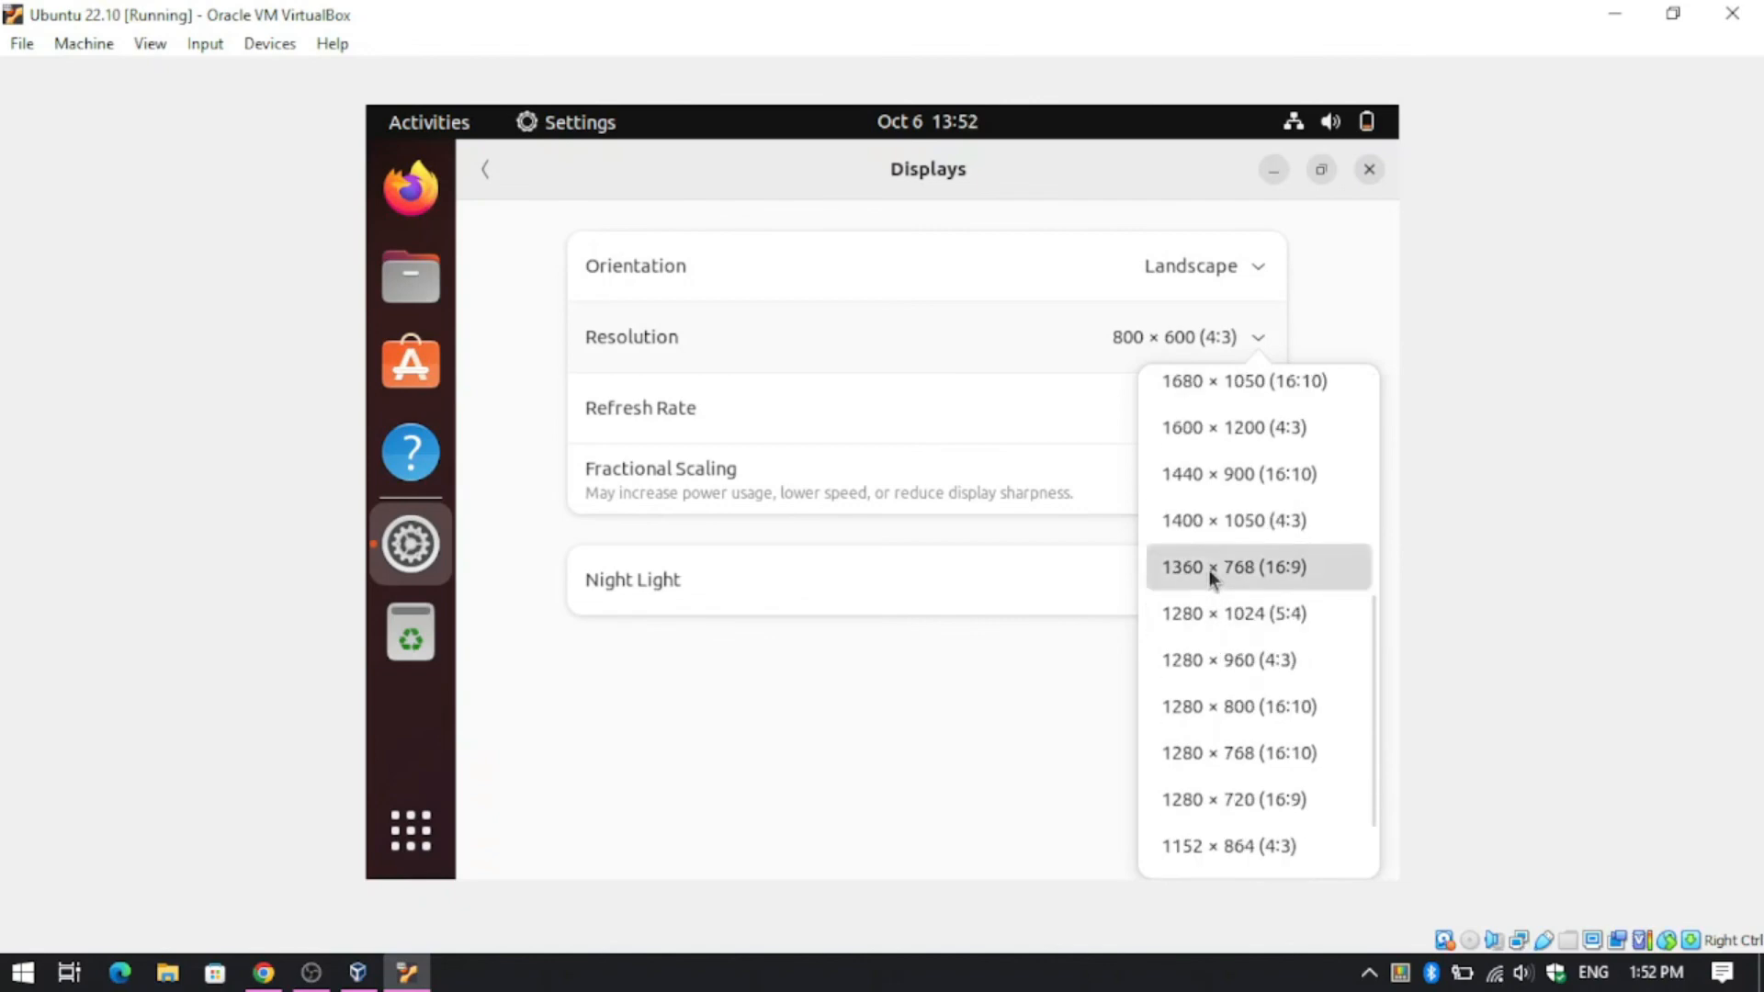
click(1208, 570)
click(1319, 176)
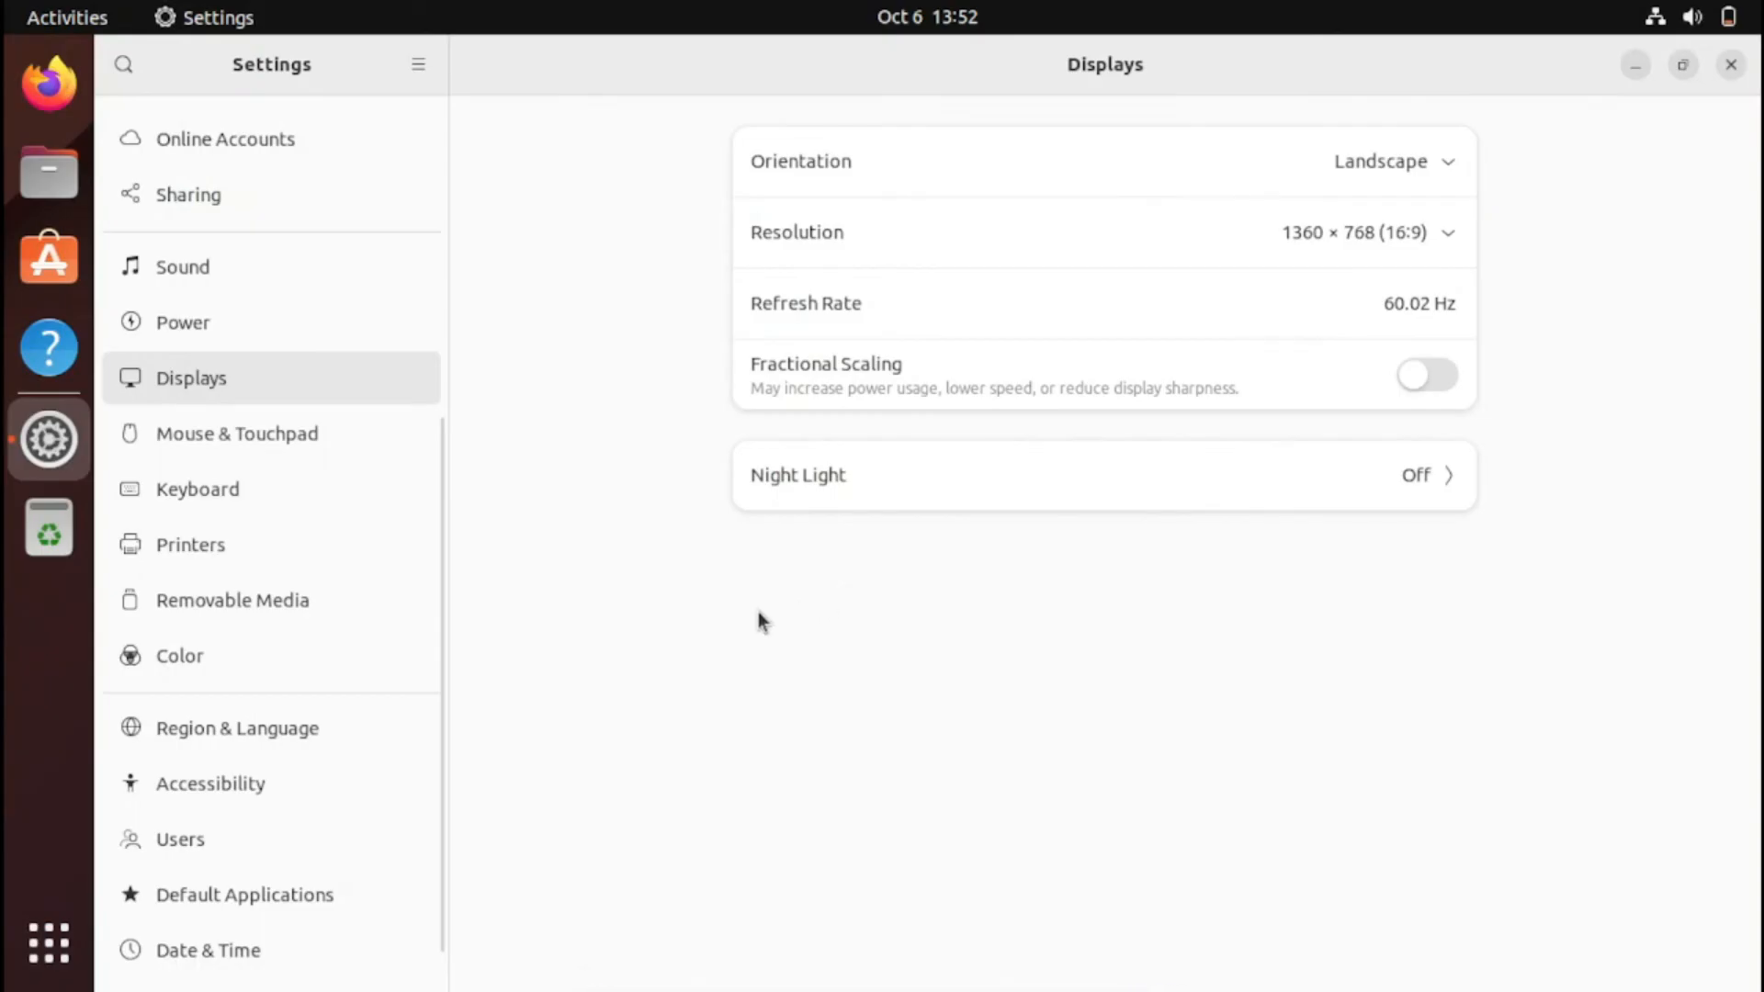
scroll(279, 487, down, 1)
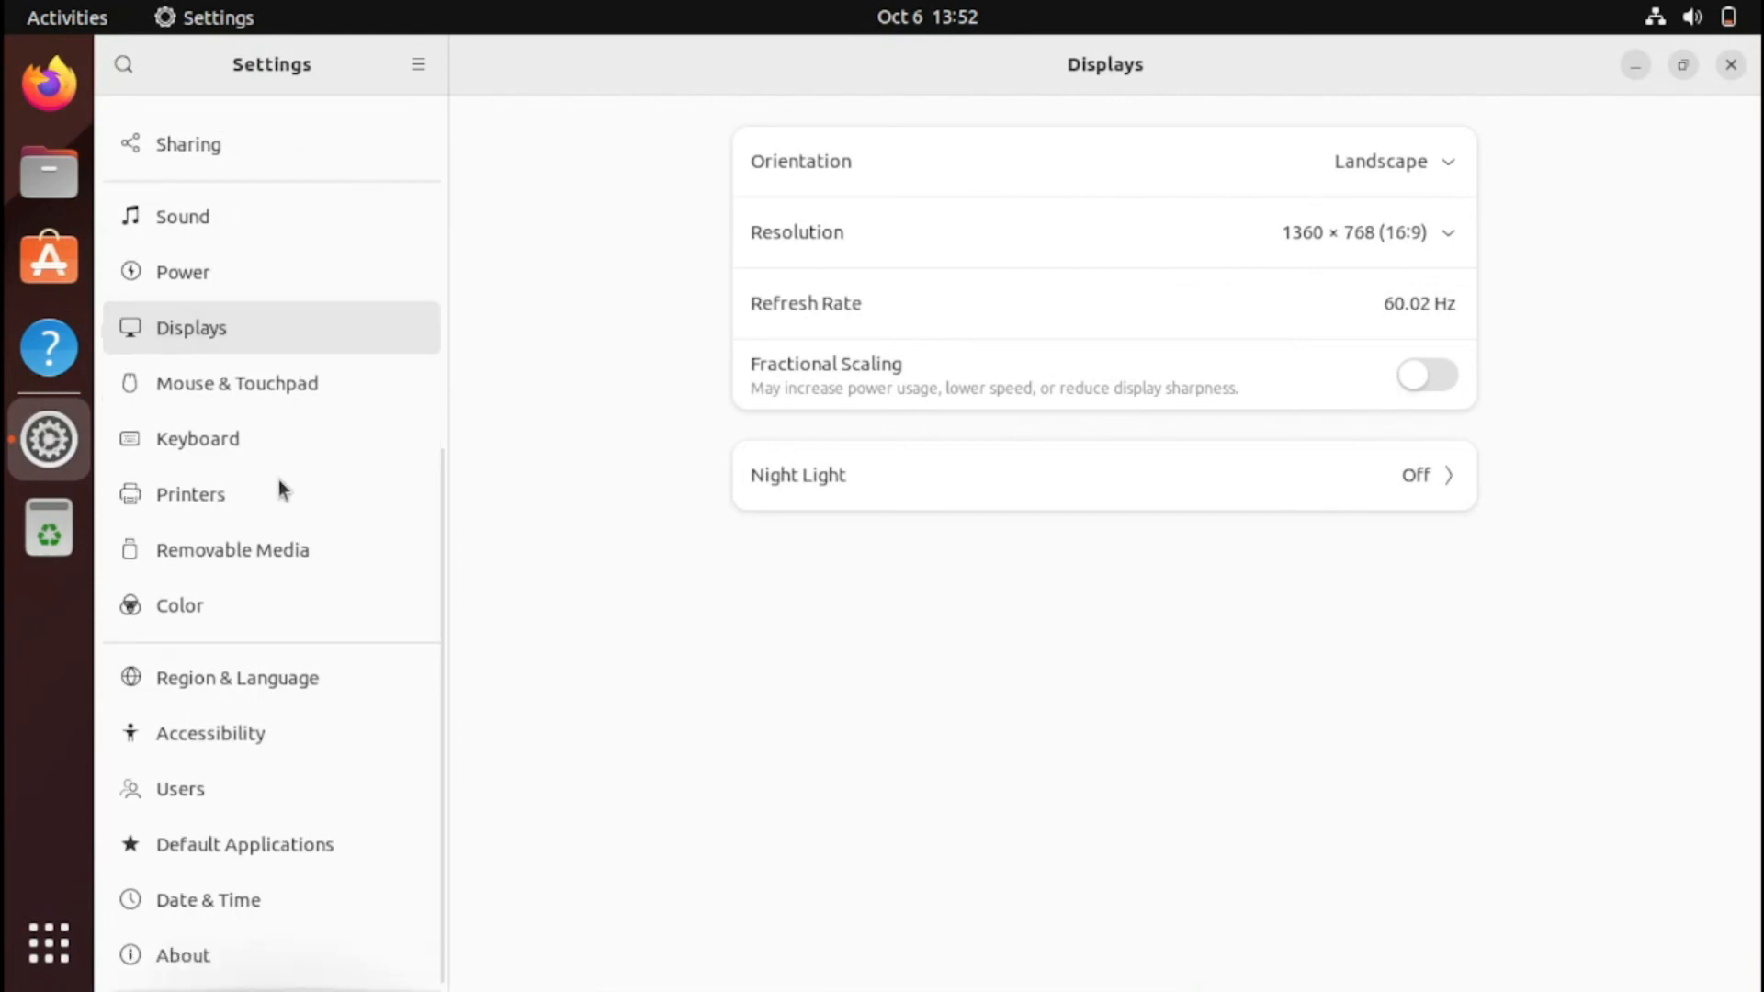
scroll(260, 465, up, 10)
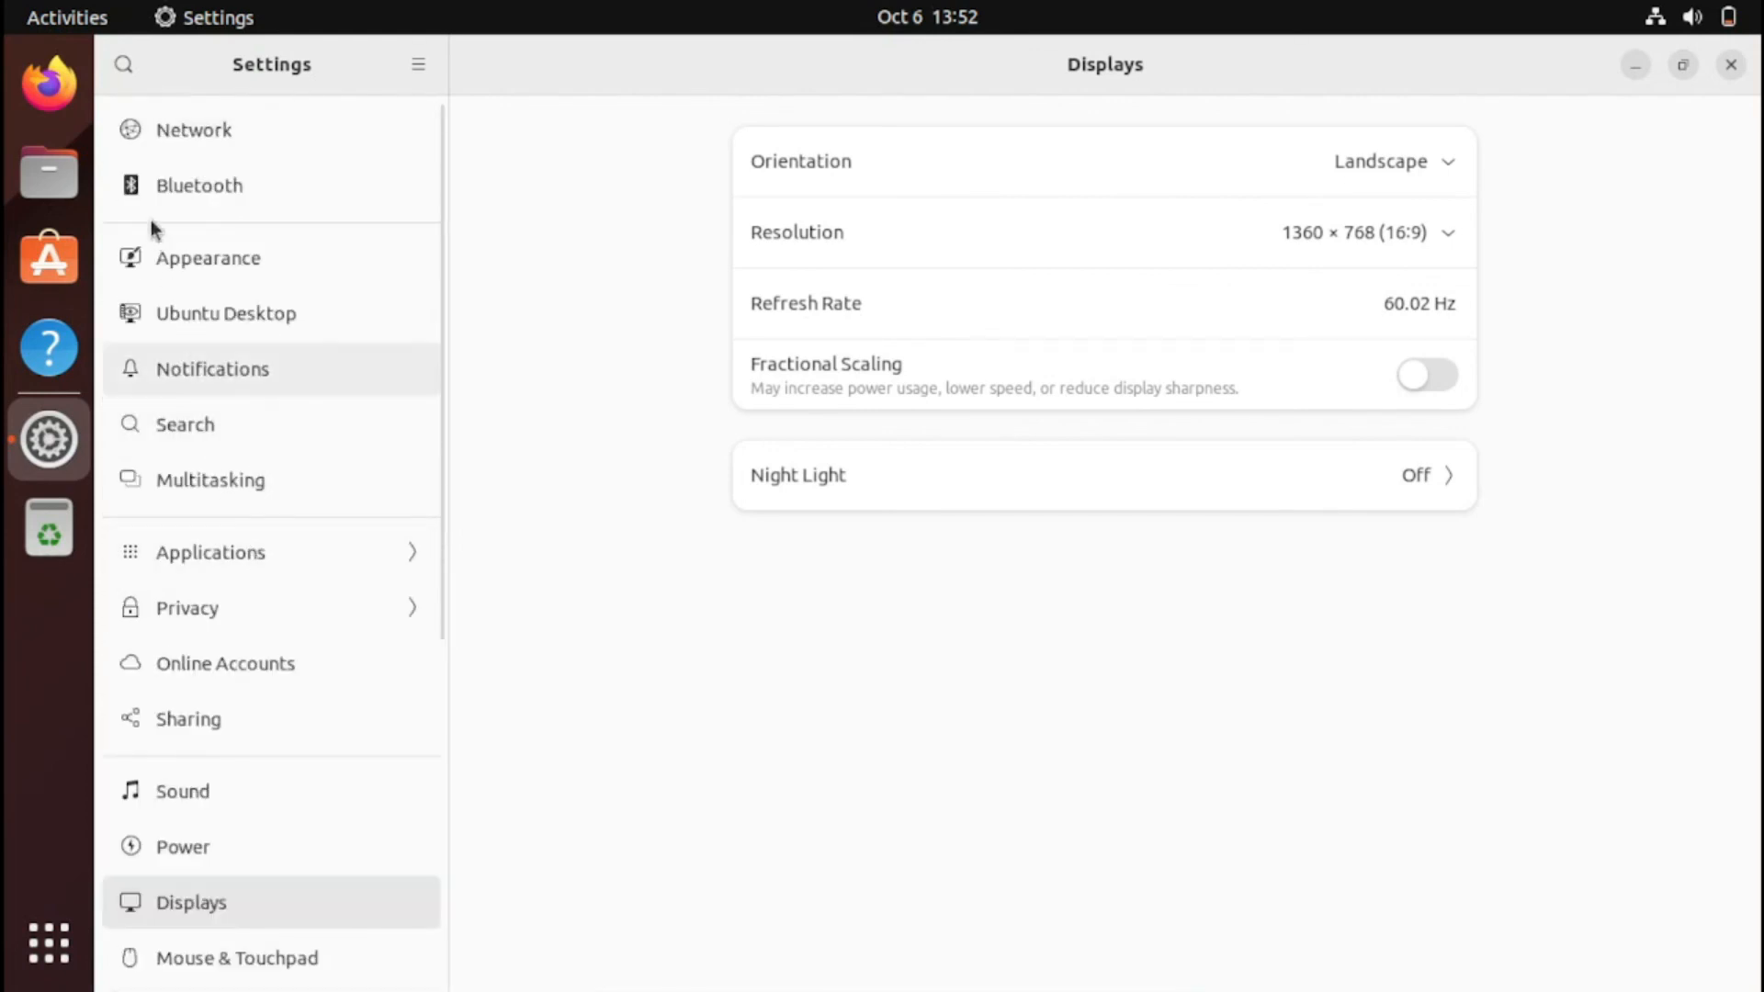
click(1730, 65)
click(943, 613)
- Move the Home icon to the desktop's top-left and turn Dark Mode off in quick settings
drag(741, 494, 241, 184)
click(263, 136)
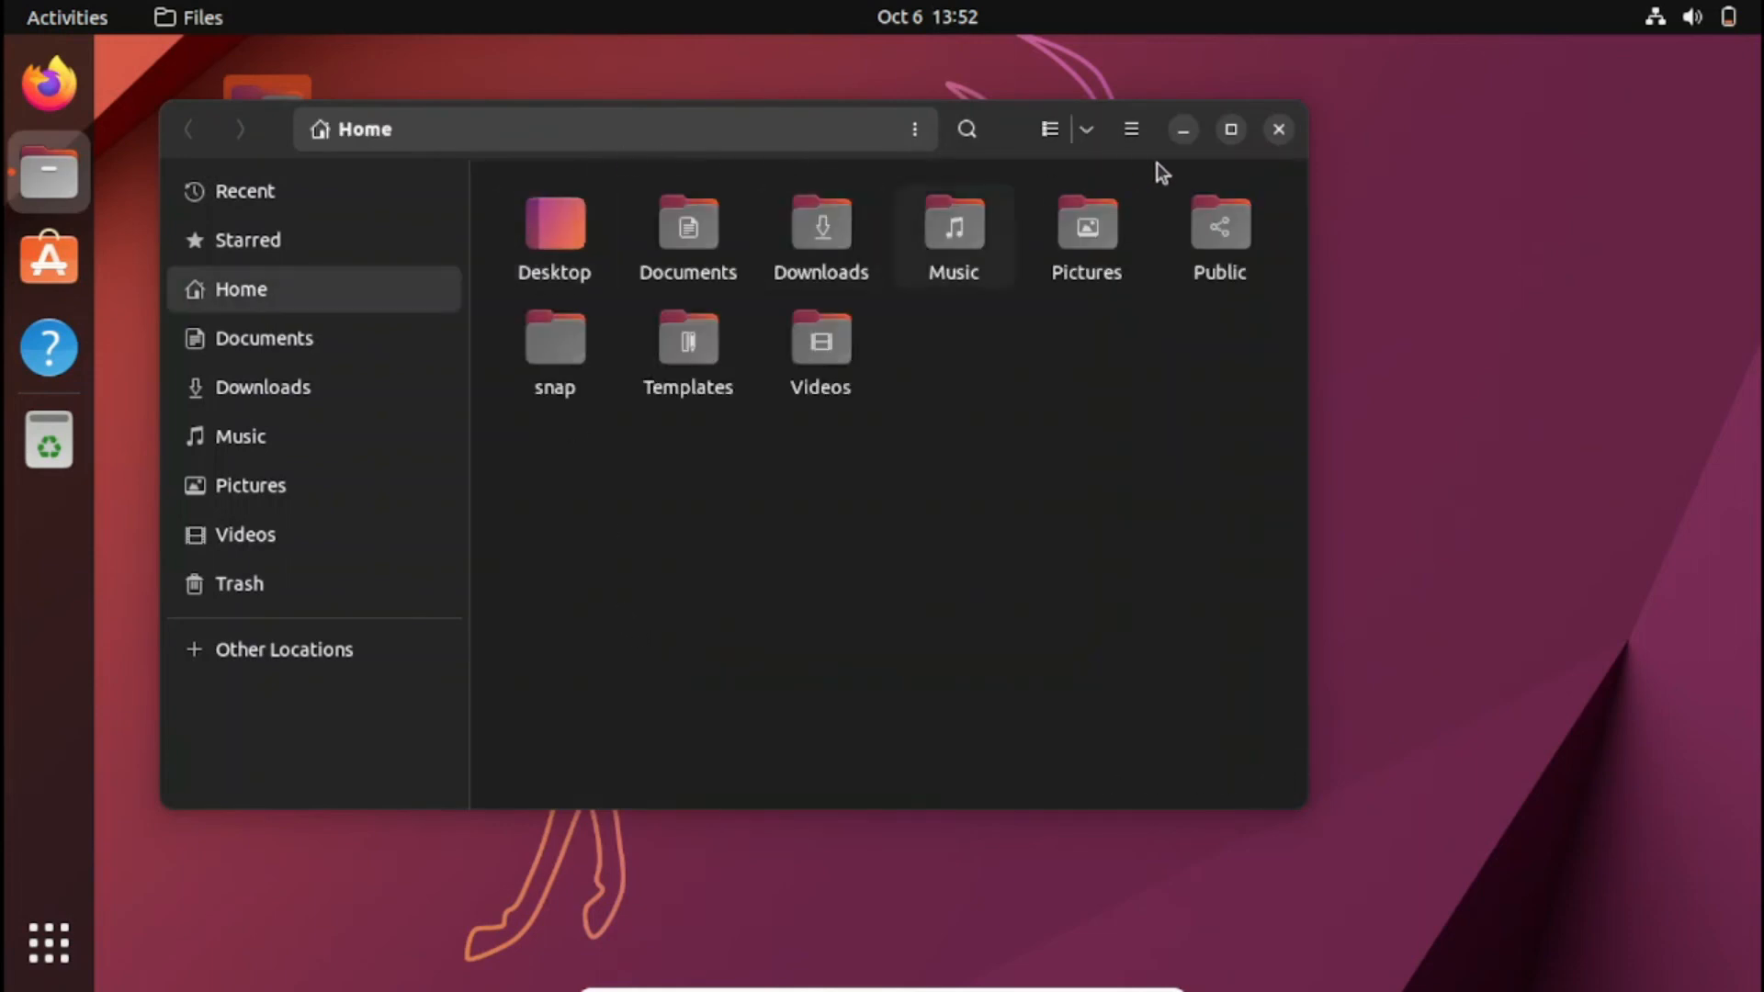
click(1716, 18)
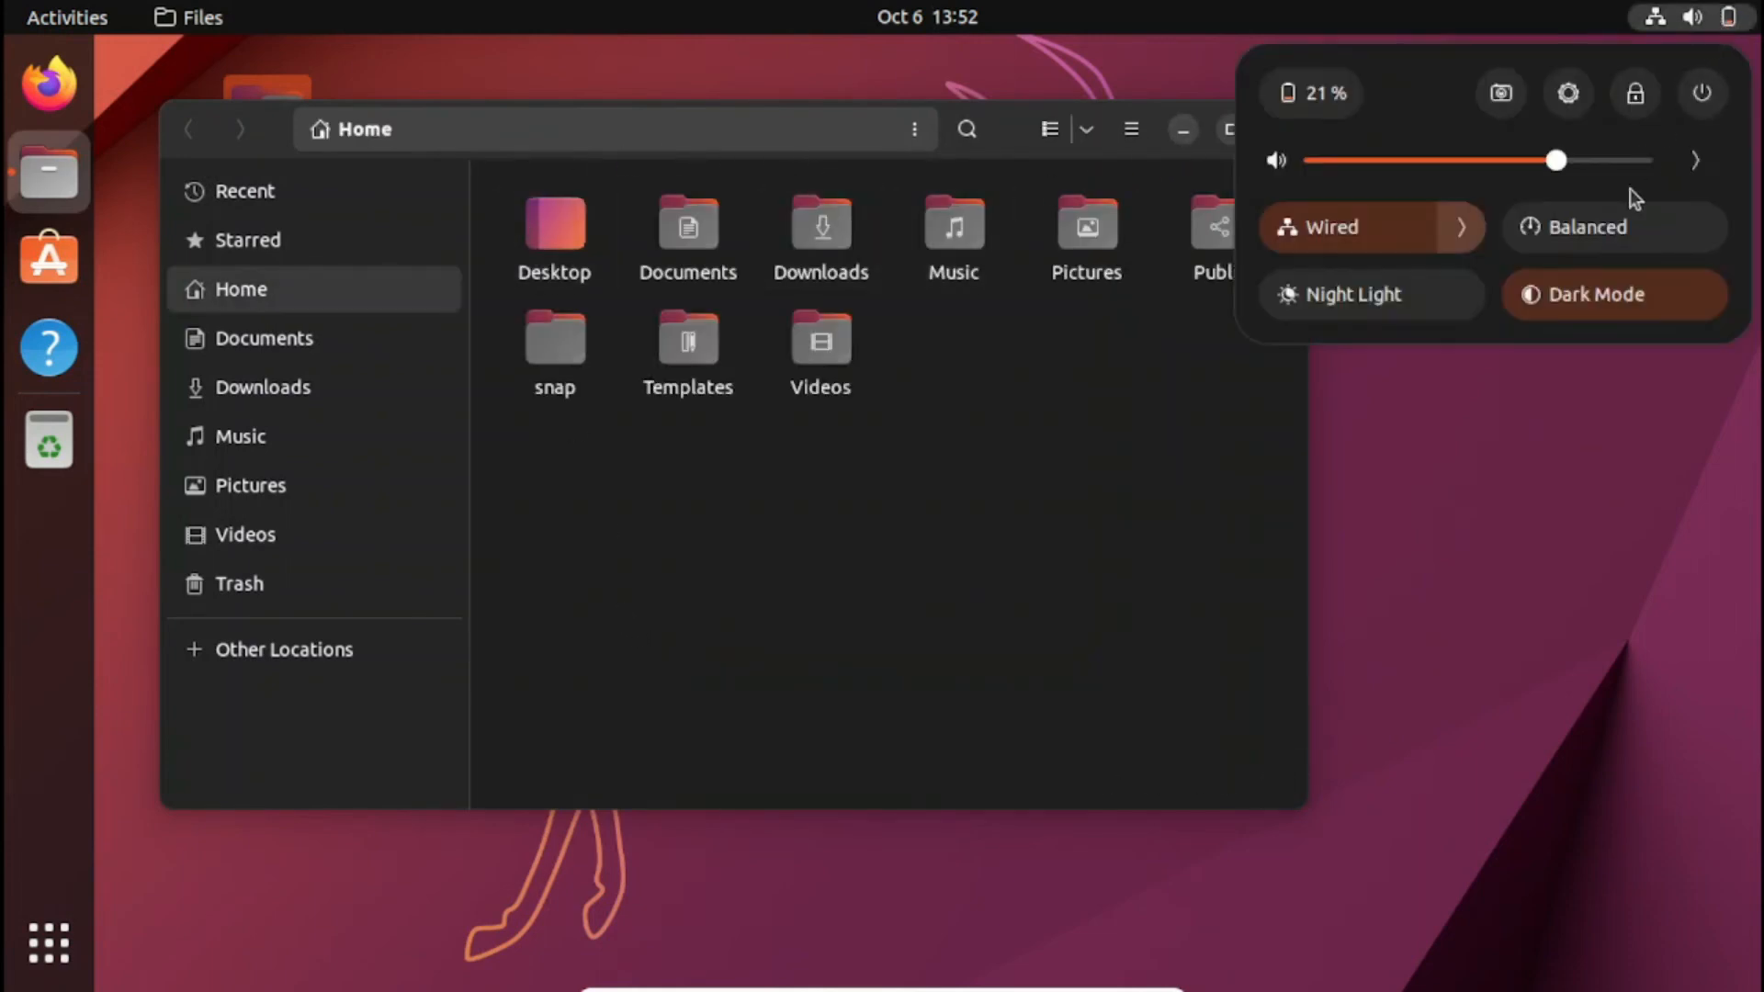
click(1595, 302)
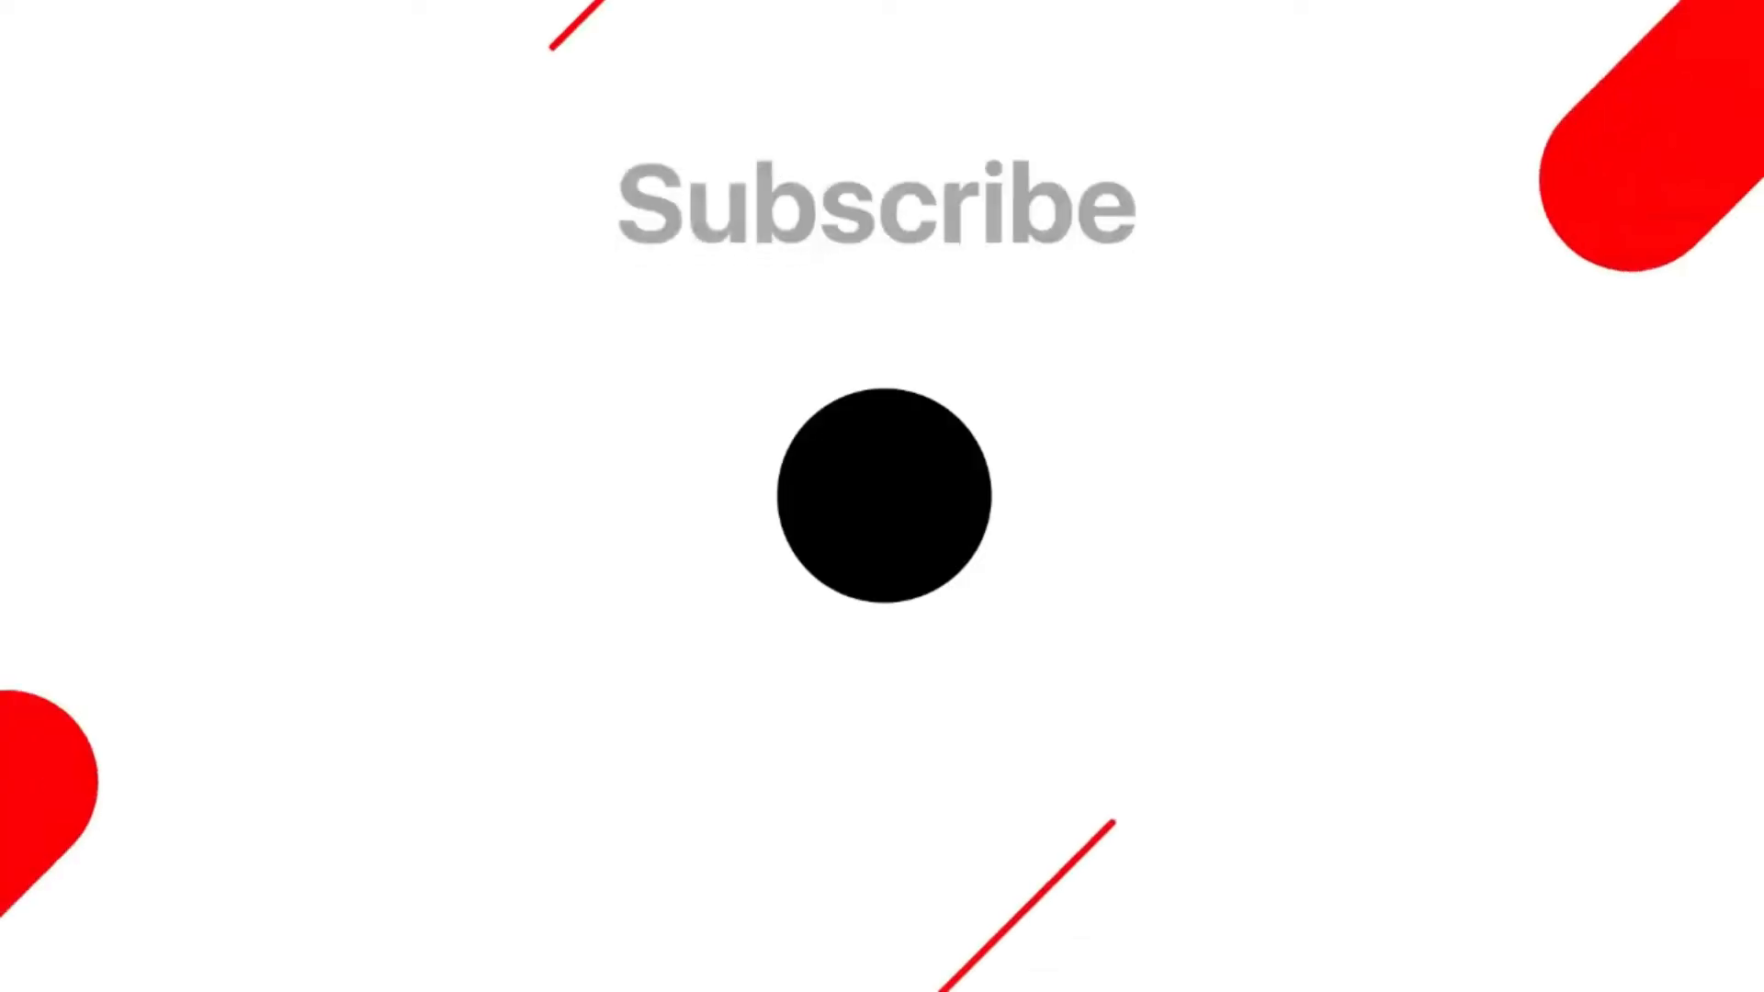